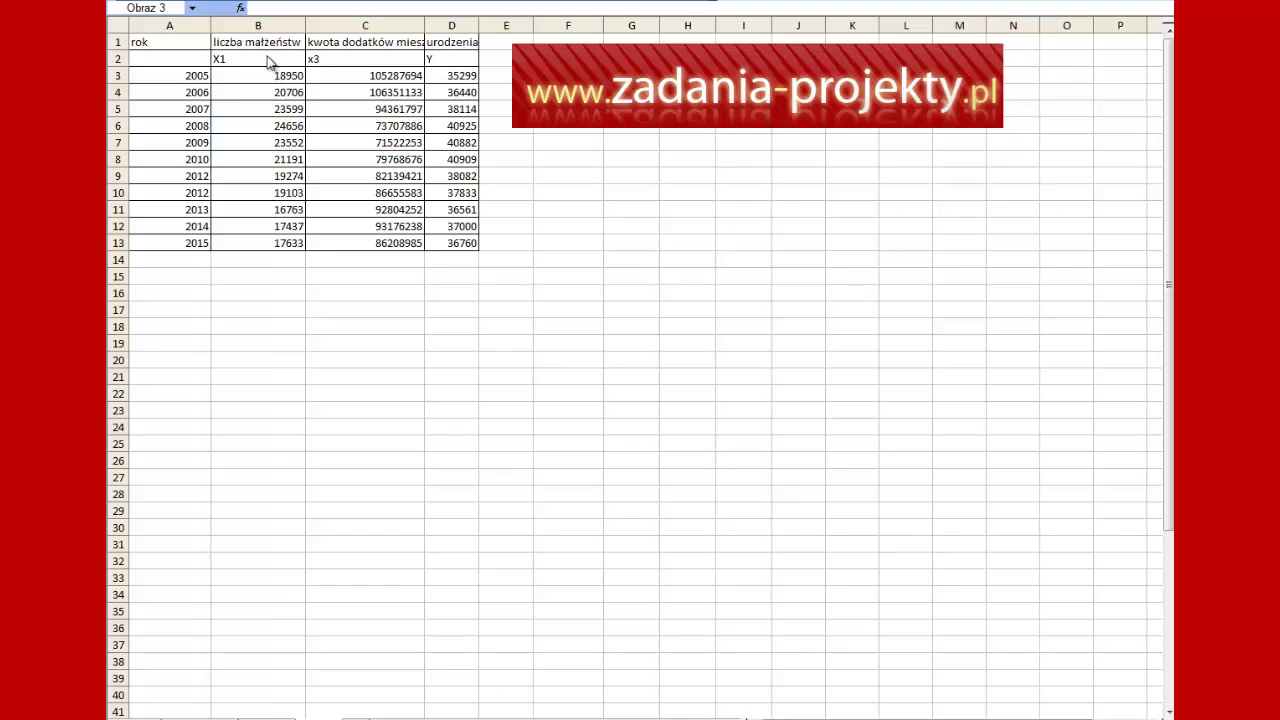
Review the data: the X1 and x3 labels, the 2005–2015 years and each column heading
left_click_drag(257, 57, 350, 65)
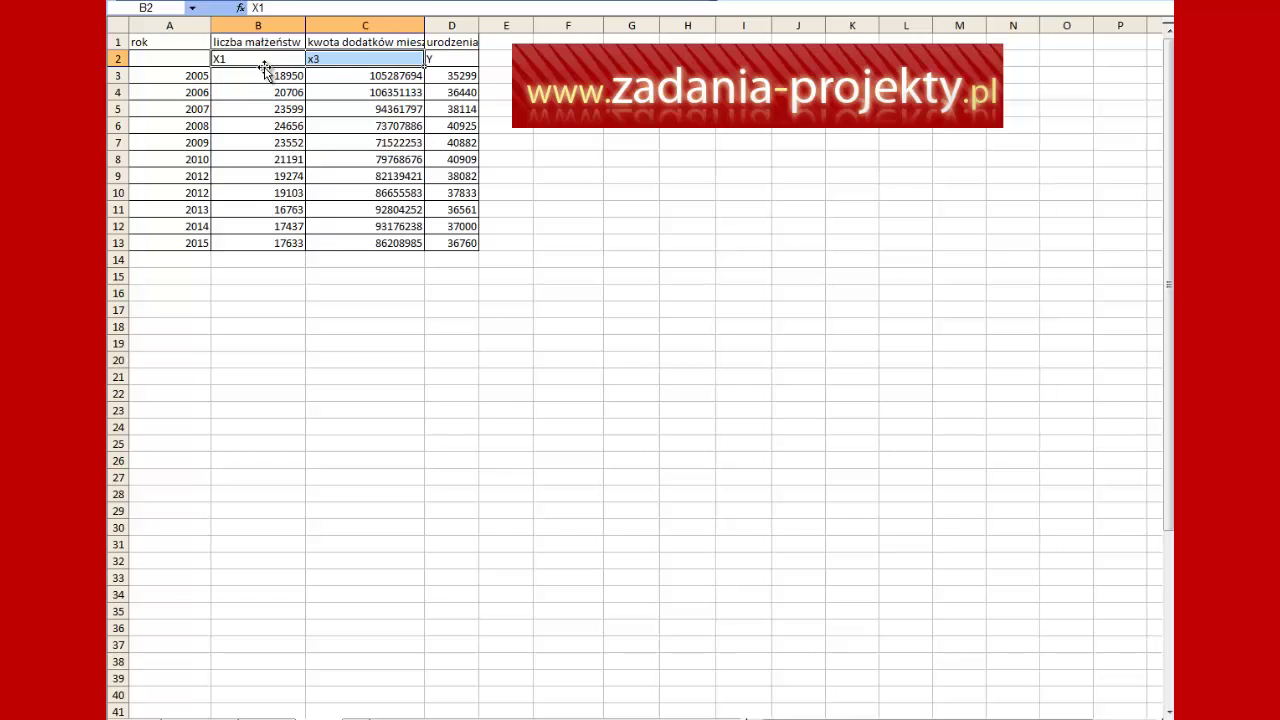
left_click(236, 137)
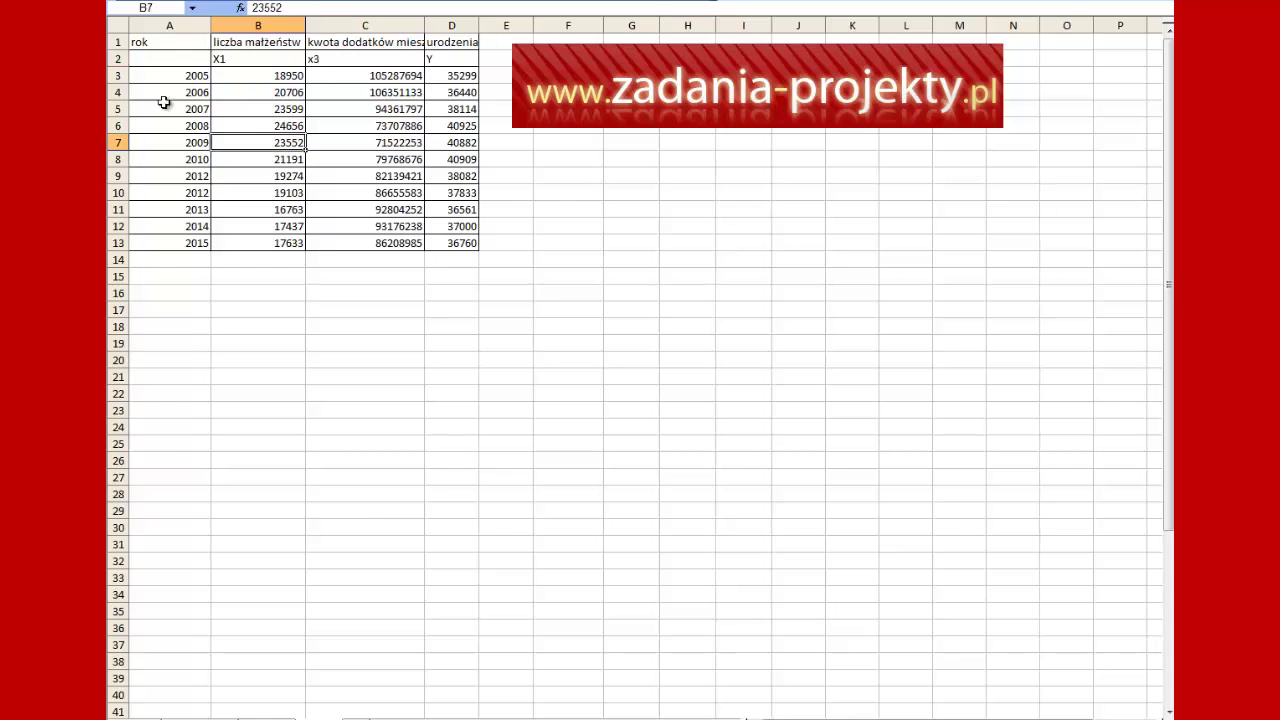
left_click_drag(160, 78, 158, 246)
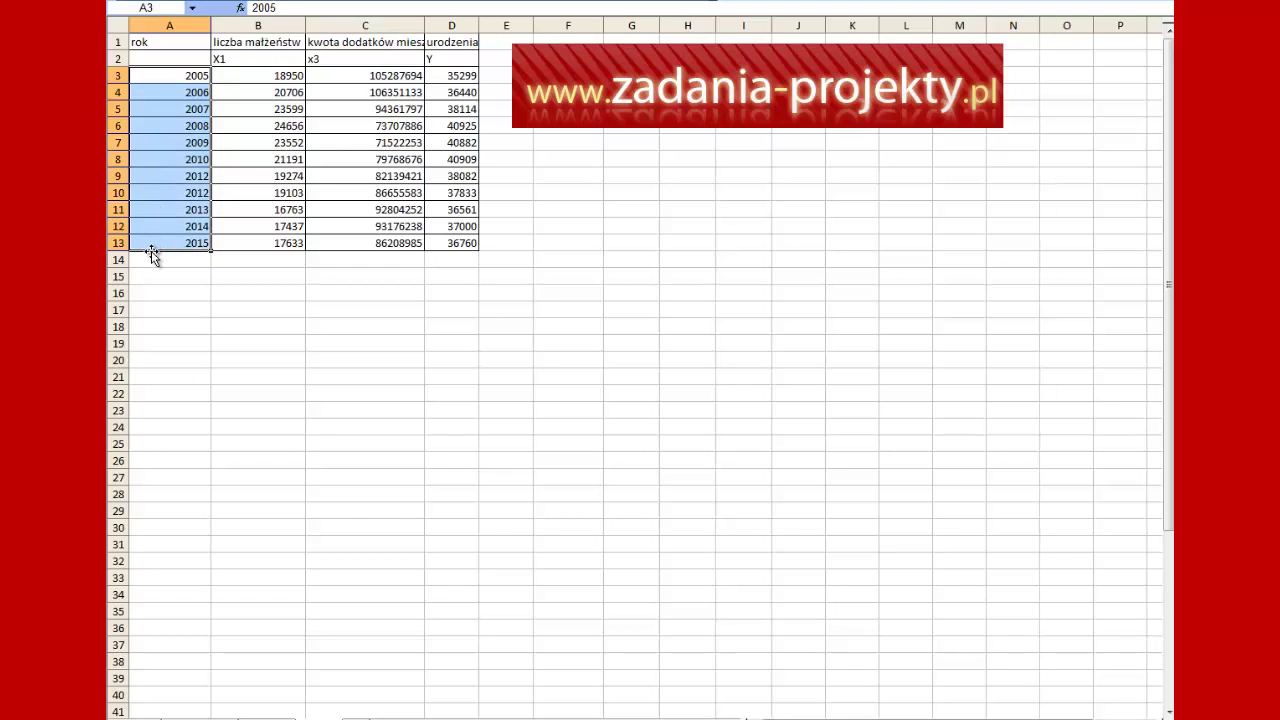
left_click(200, 78)
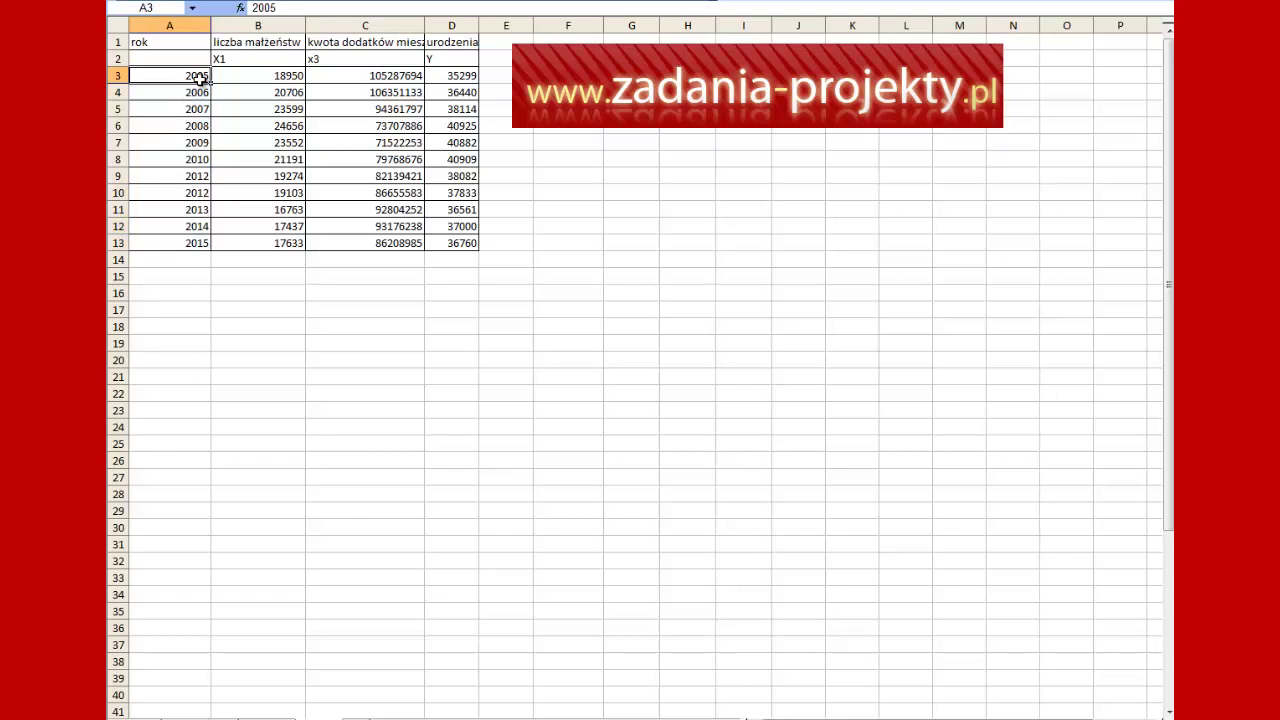
left_click(182, 241)
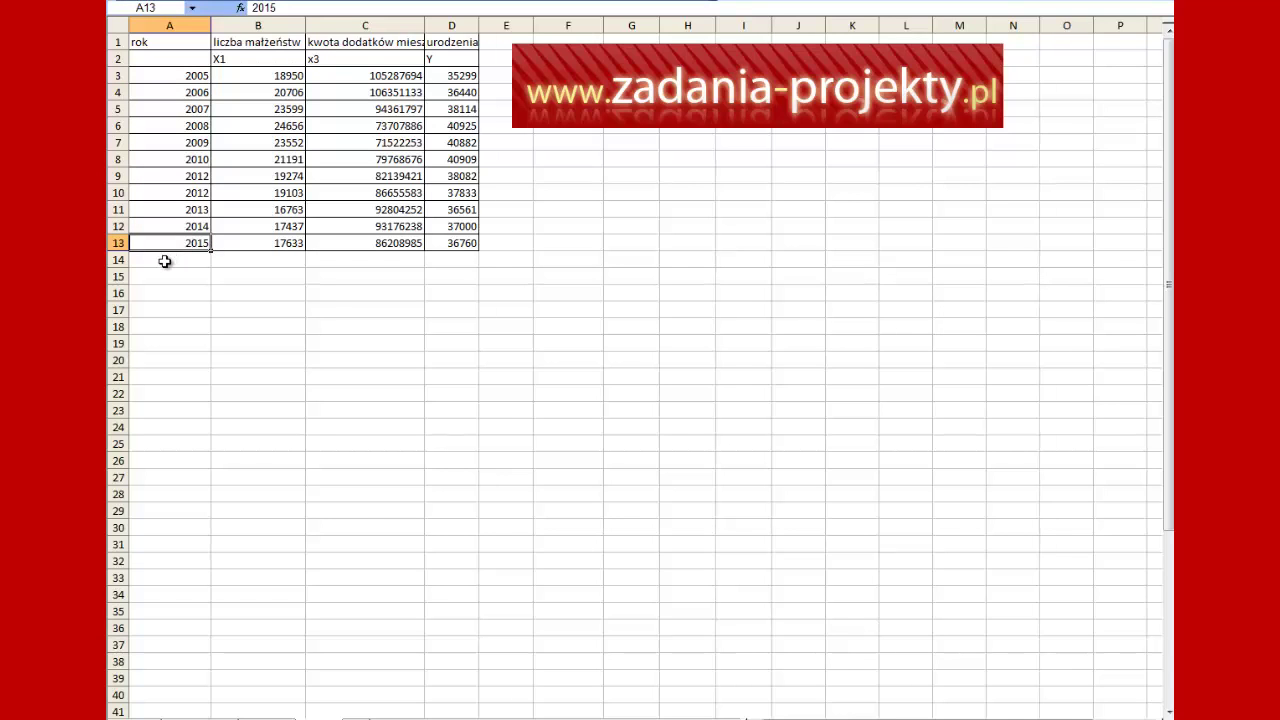
left_click_drag(180, 243, 205, 83)
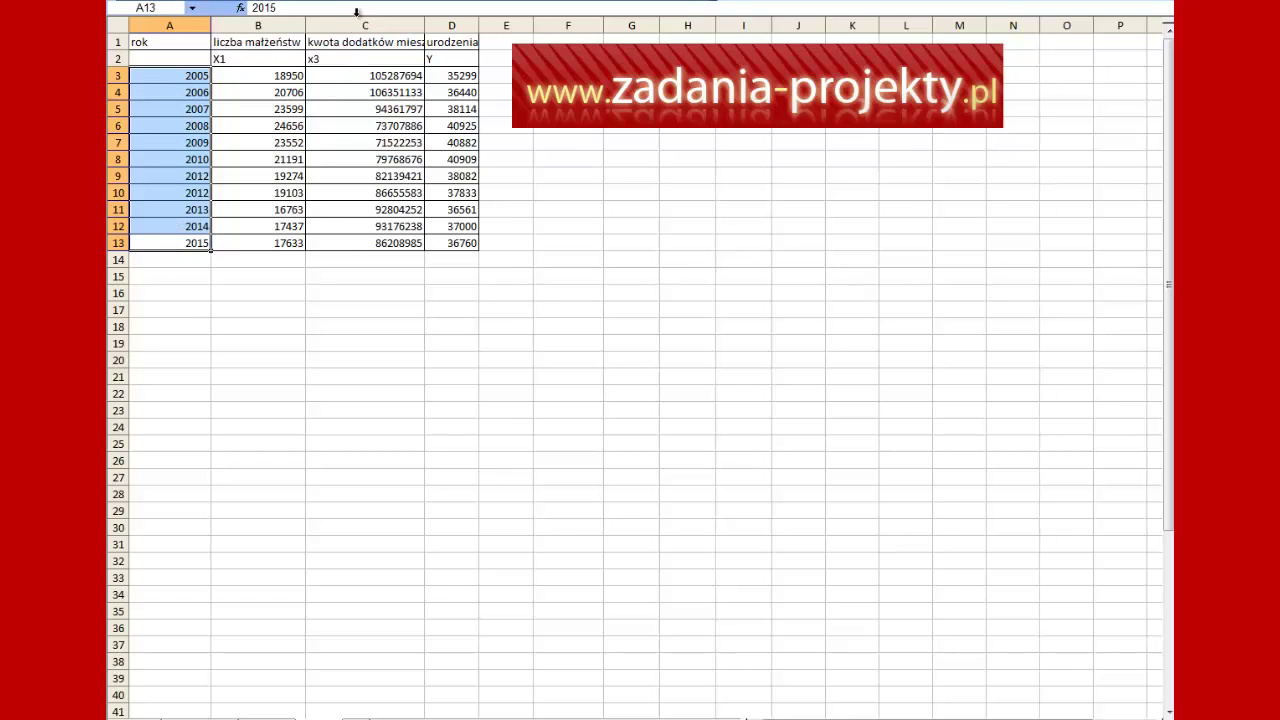
left_click(282, 42)
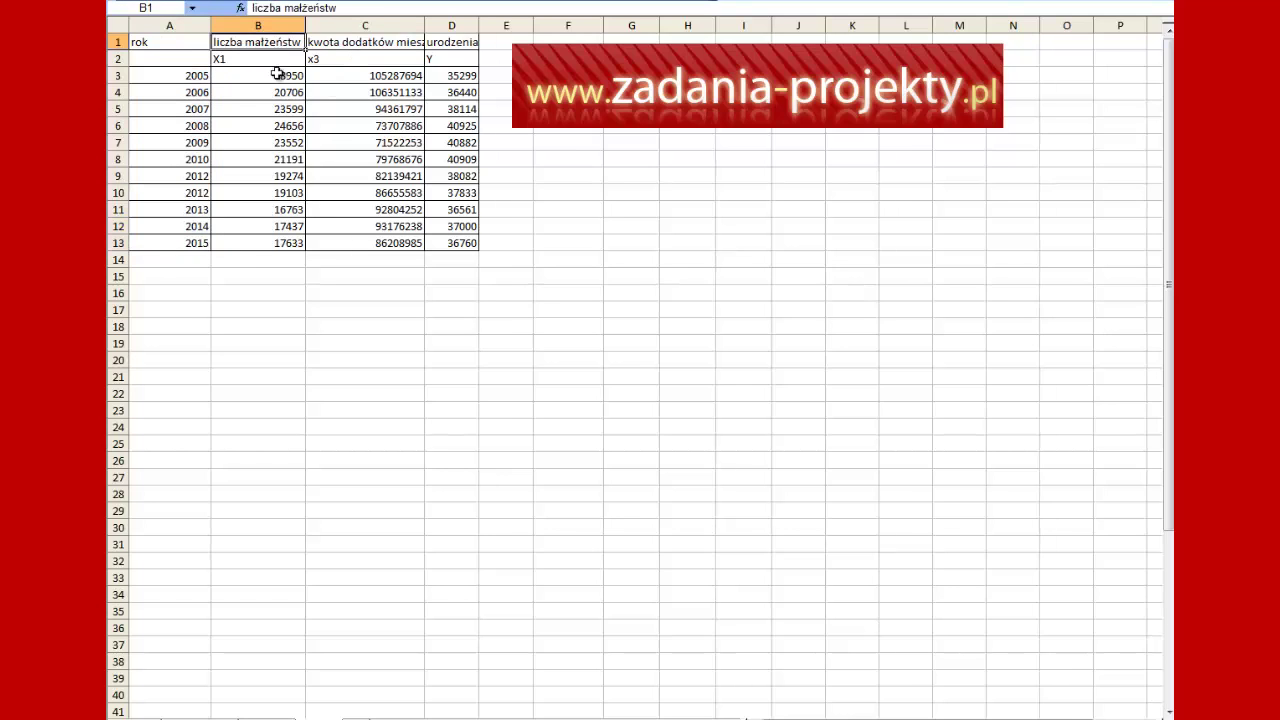
left_click(466, 47)
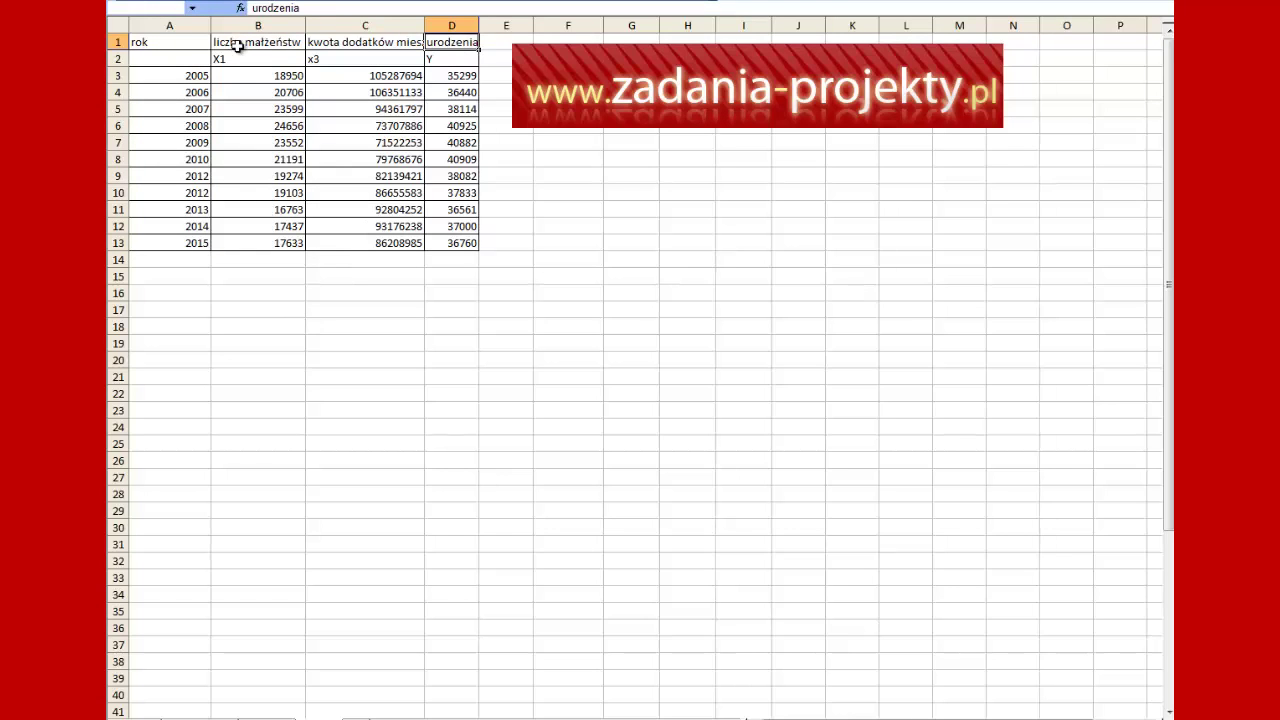
left_click(237, 46)
left_click(342, 46)
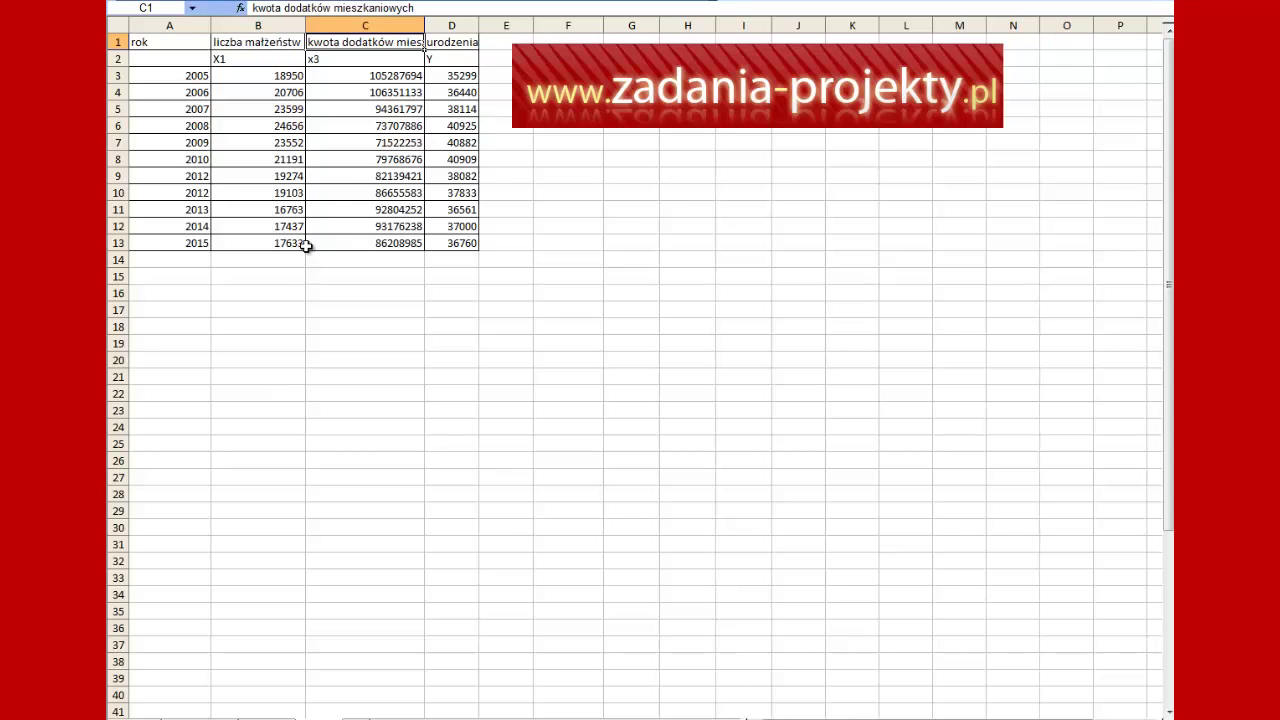
left_click(443, 46)
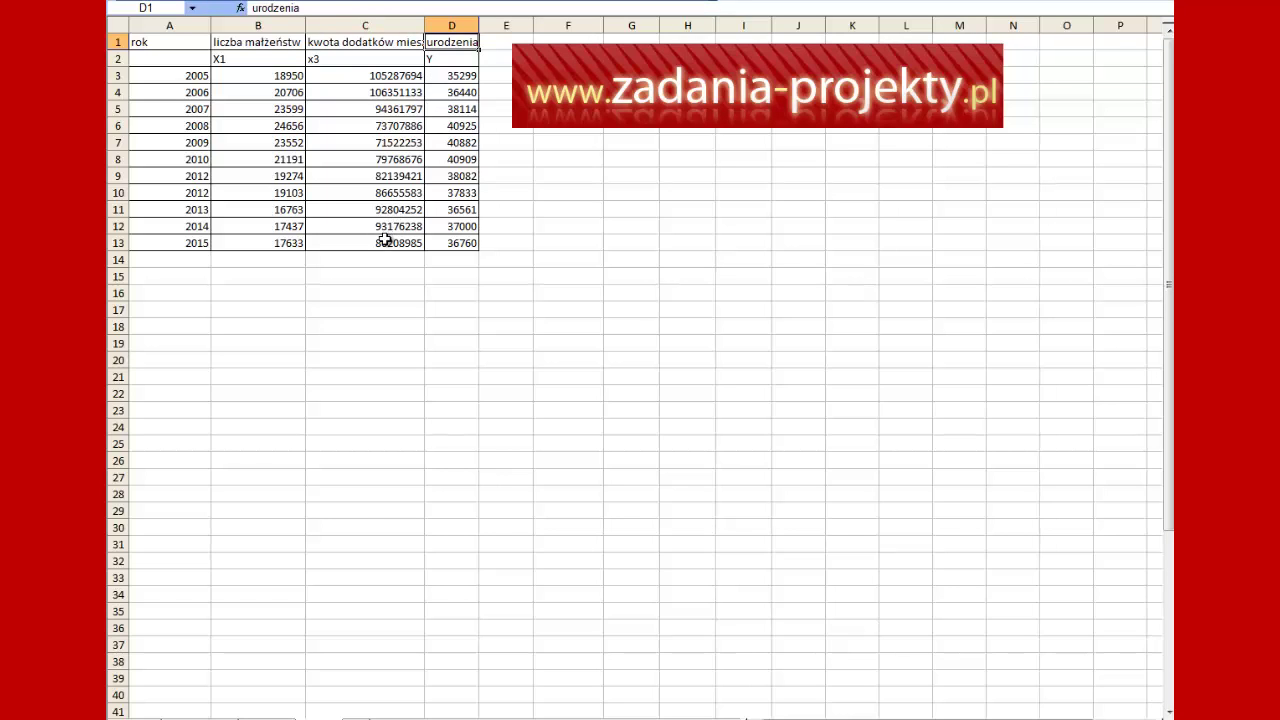
Try selecting the marriages, housing subsidy and births columns for every year
left_click_drag(265, 76, 255, 240)
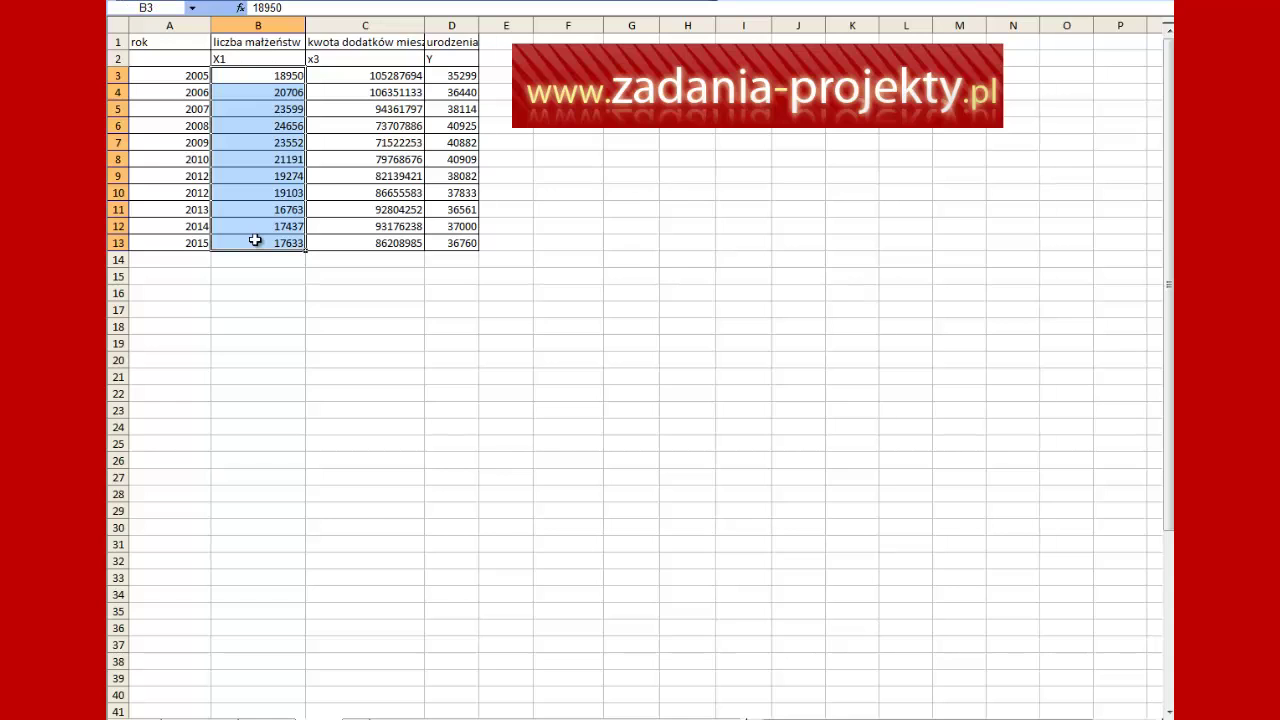
left_click_drag(452, 77, 446, 243)
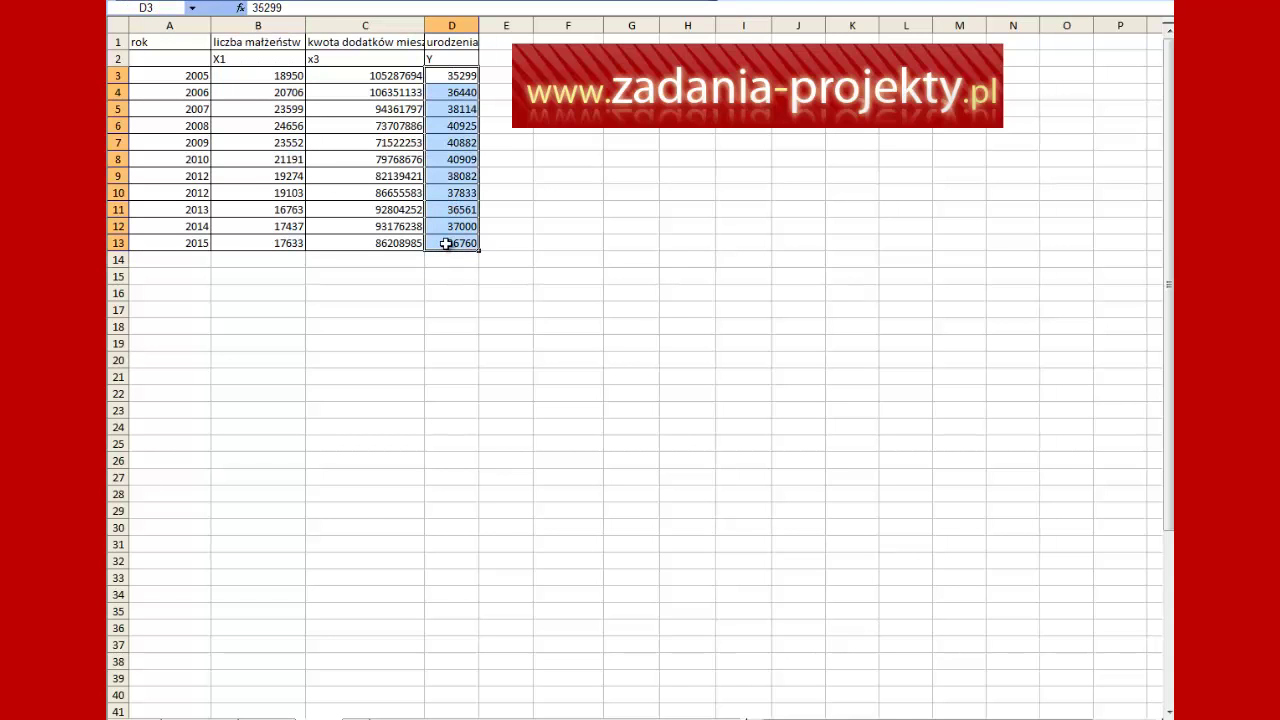
left_click_drag(241, 72, 236, 243)
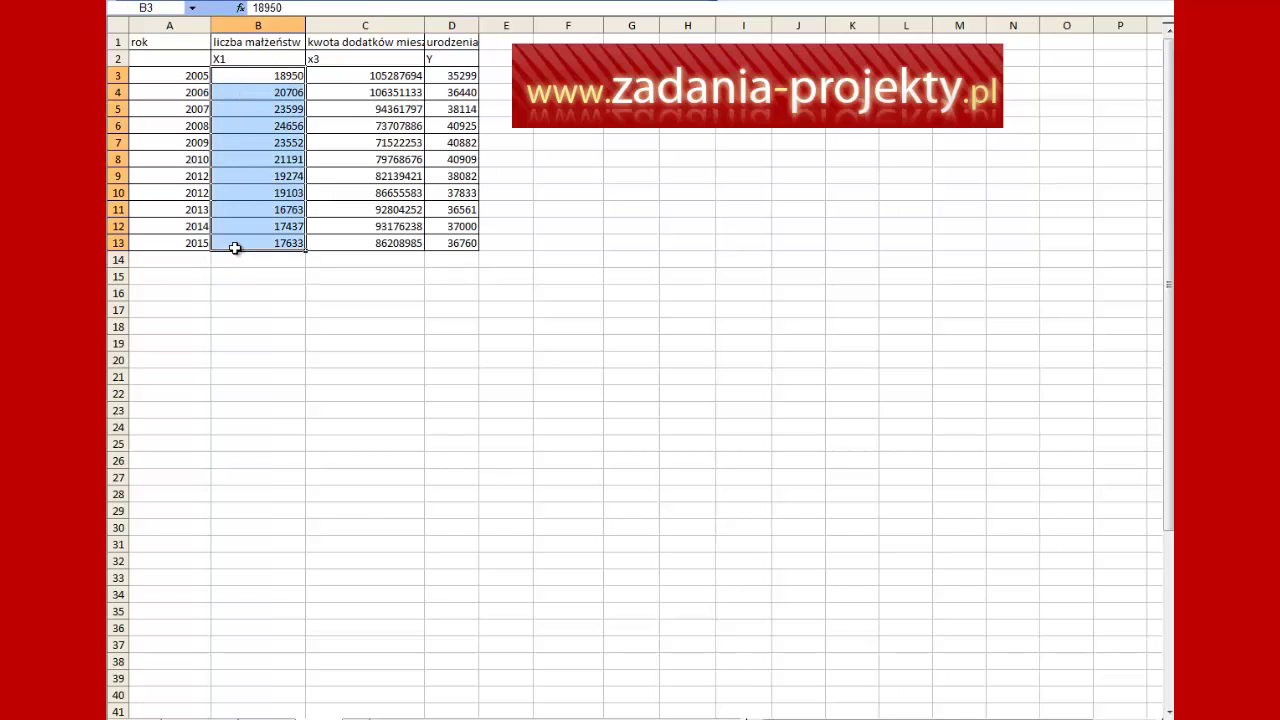
left_click_drag(343, 76, 336, 242)
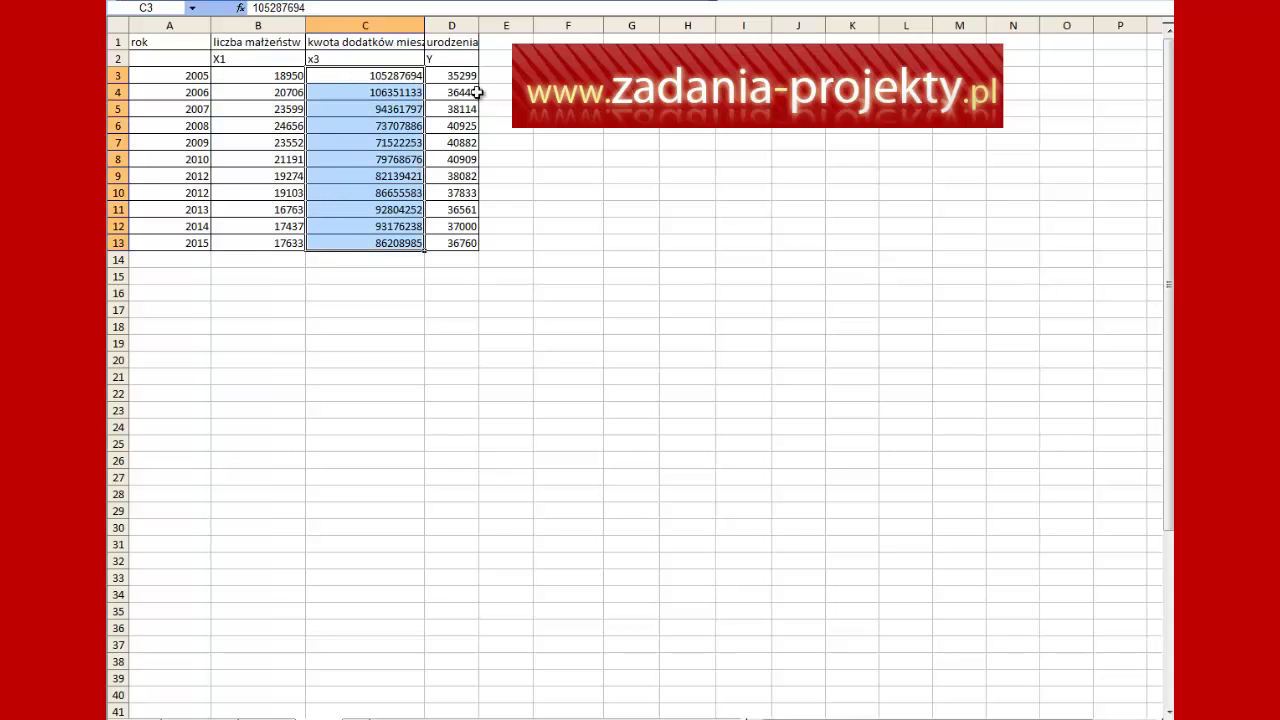
left_click_drag(448, 76, 446, 242)
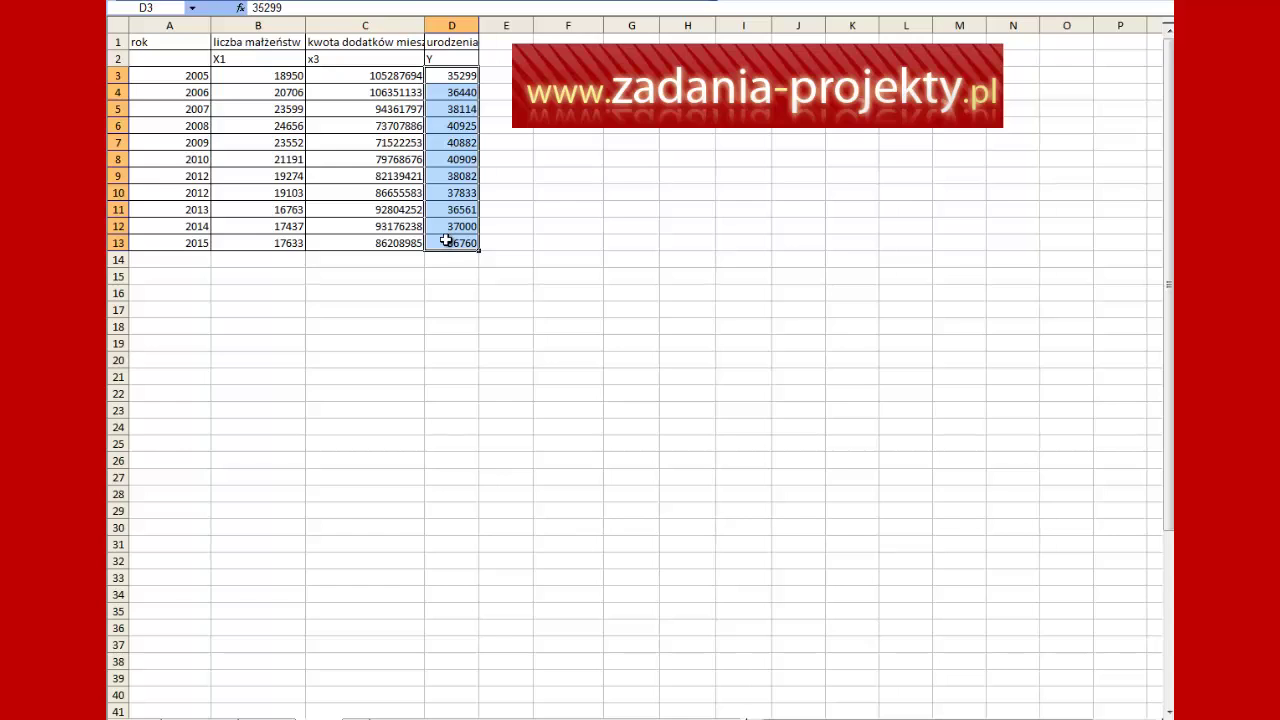
left_click(446, 242)
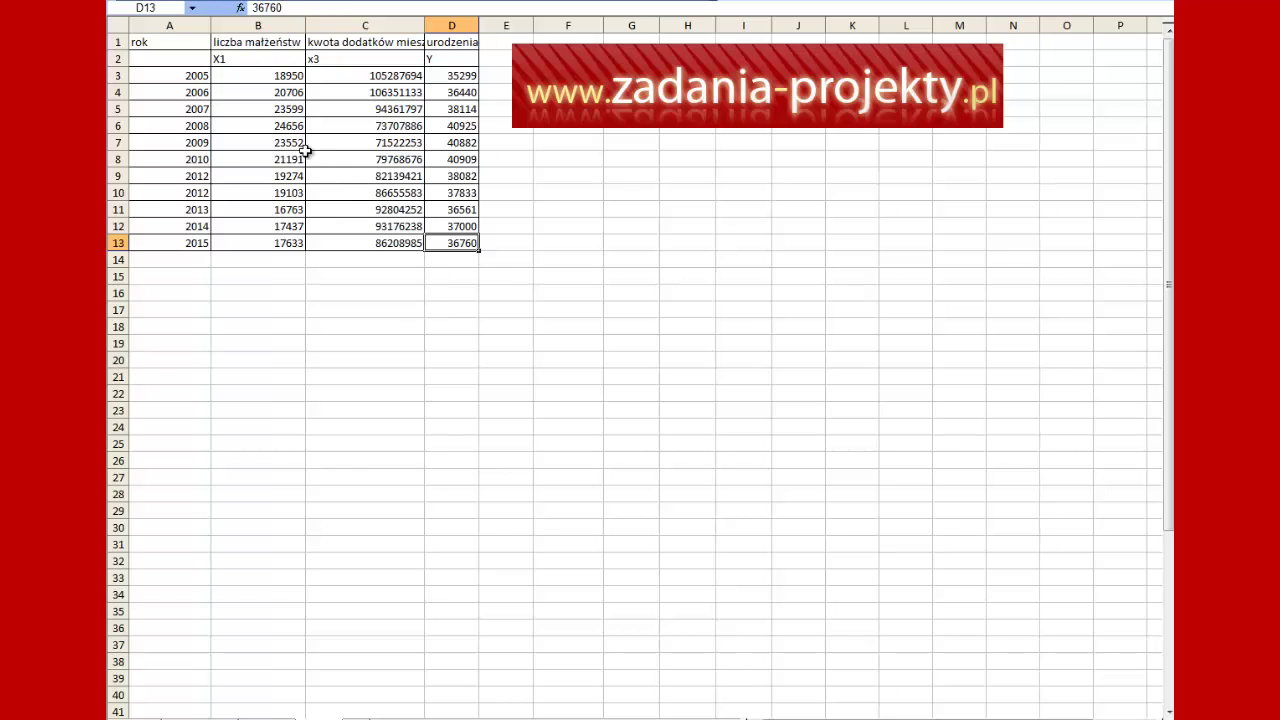
mouse_move(234, 45)
left_mouse_down()
mouse_move(222, 212)
mouse_move(263, 243)
left_mouse_up()
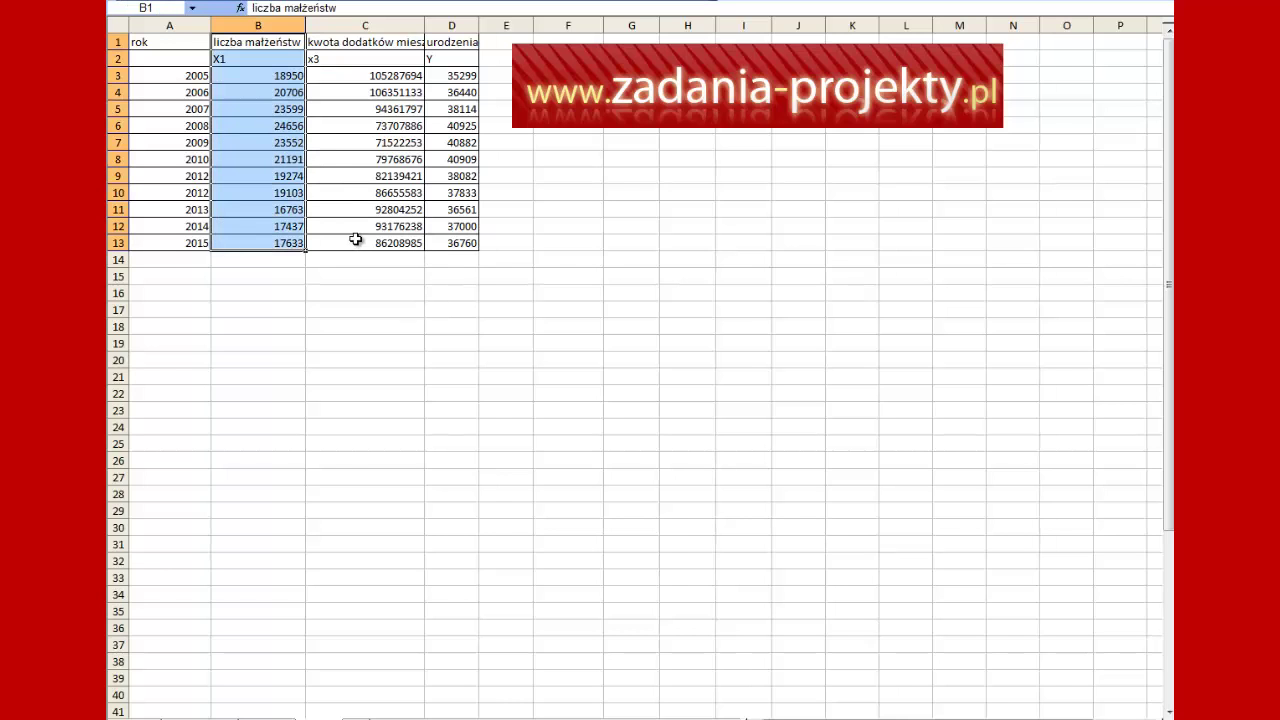
mouse_move(354, 237)
left_mouse_down()
mouse_move(424, 30)
mouse_move(446, 243)
left_mouse_up()
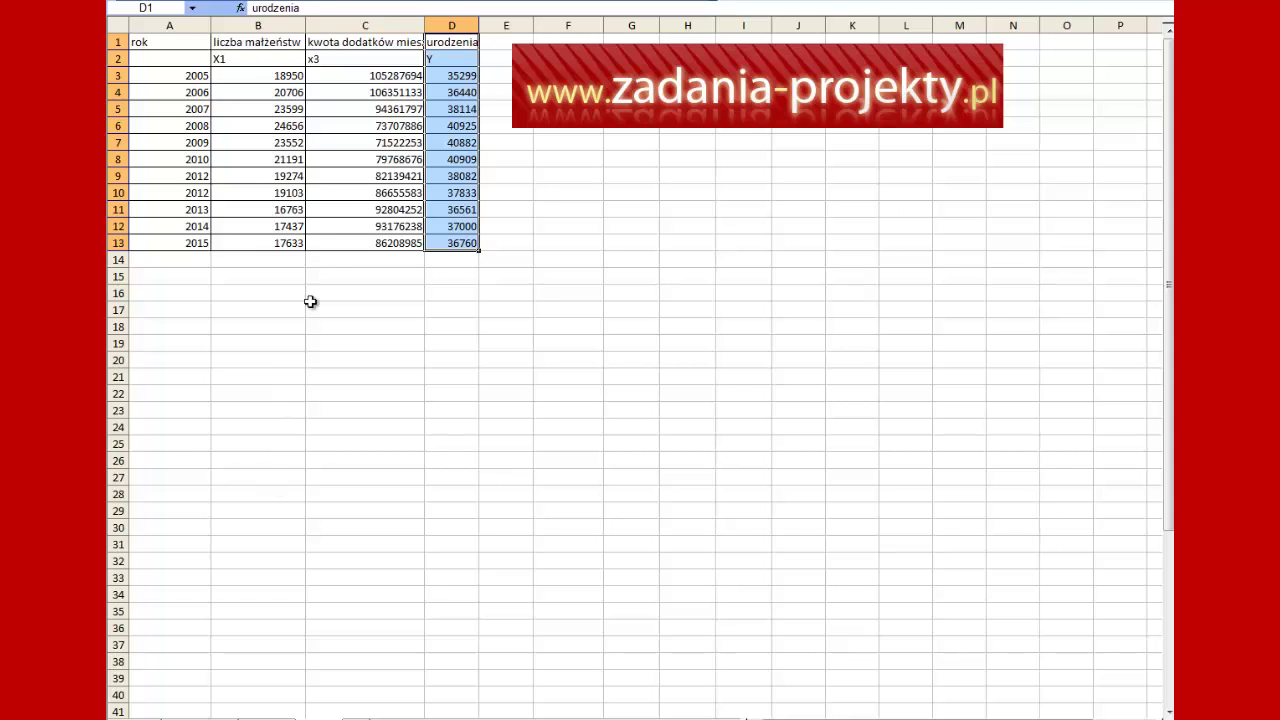
Select the X1, x3 and Y labels with all their data values, then clear the selection
left_click(268, 58)
left_click(370, 62)
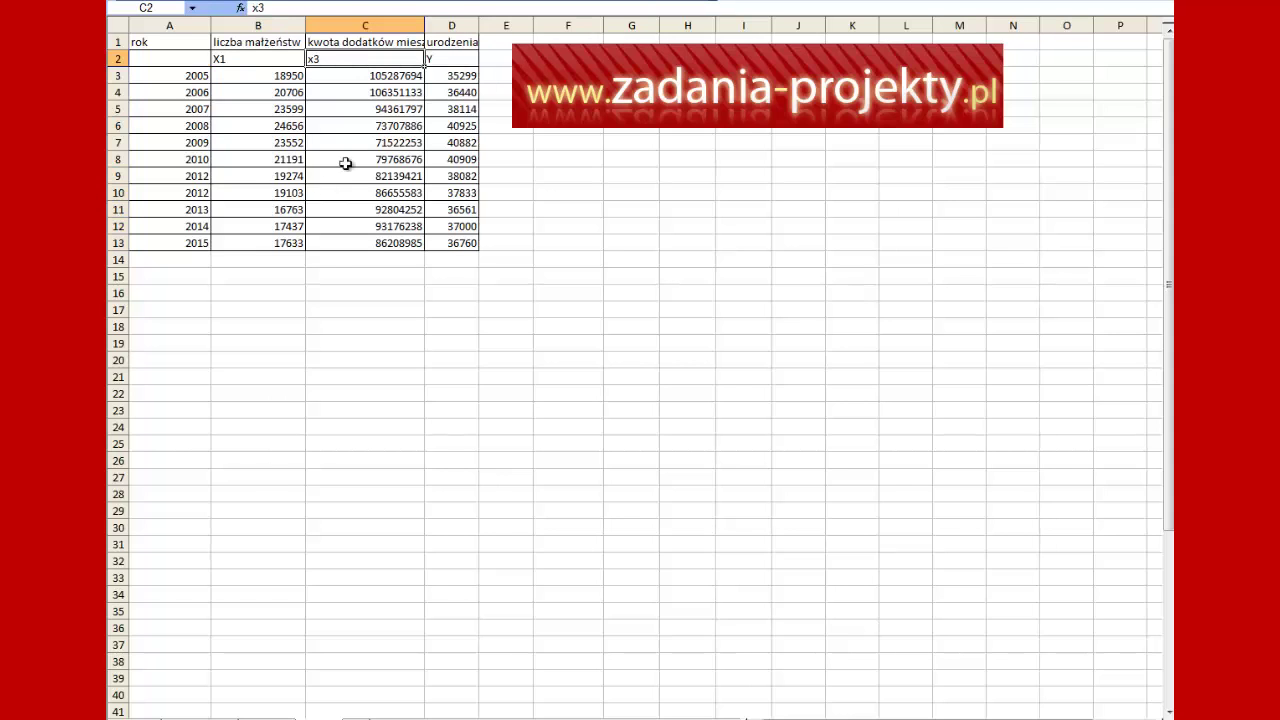
left_click(455, 58)
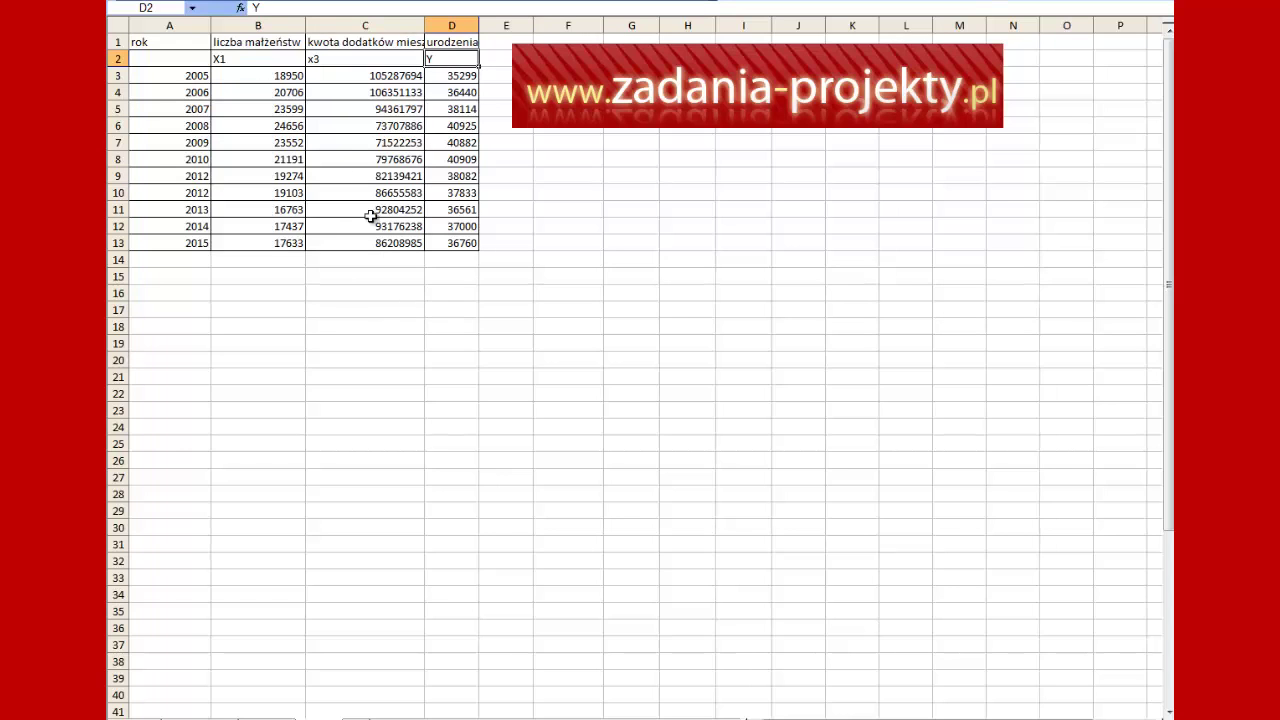
left_click_drag(237, 62, 323, 59)
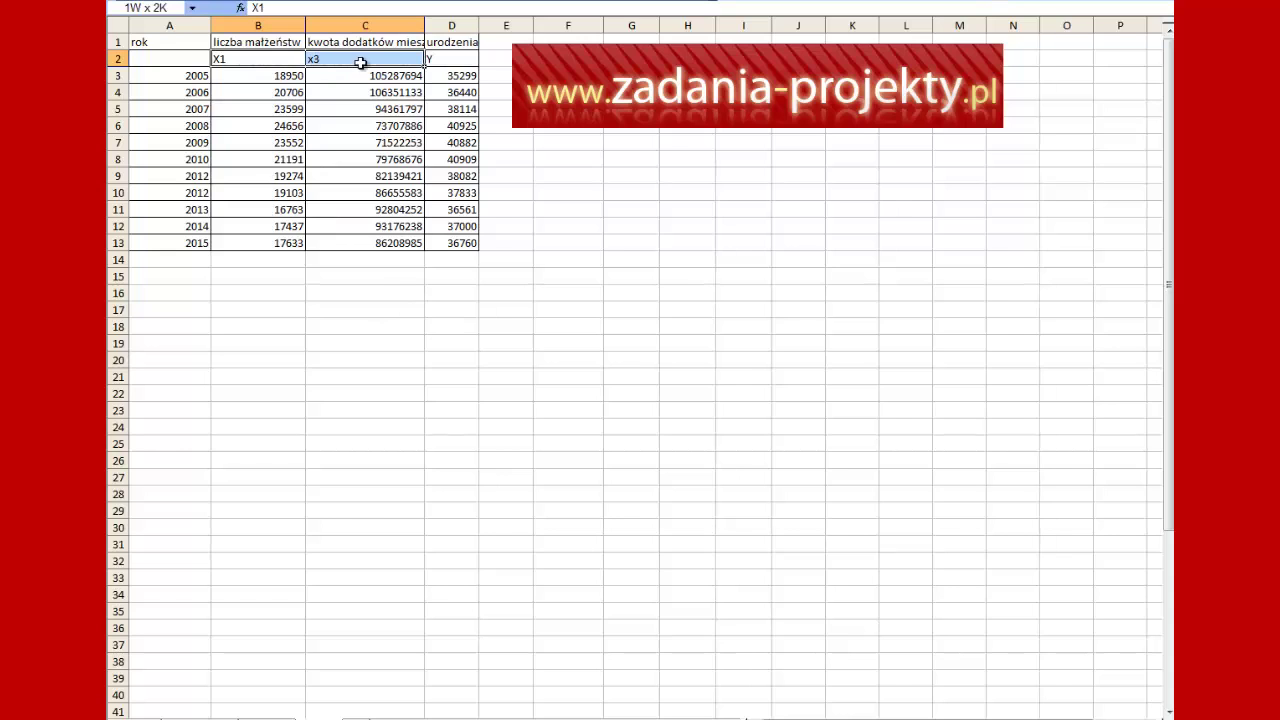
left_click_drag(323, 59, 458, 62)
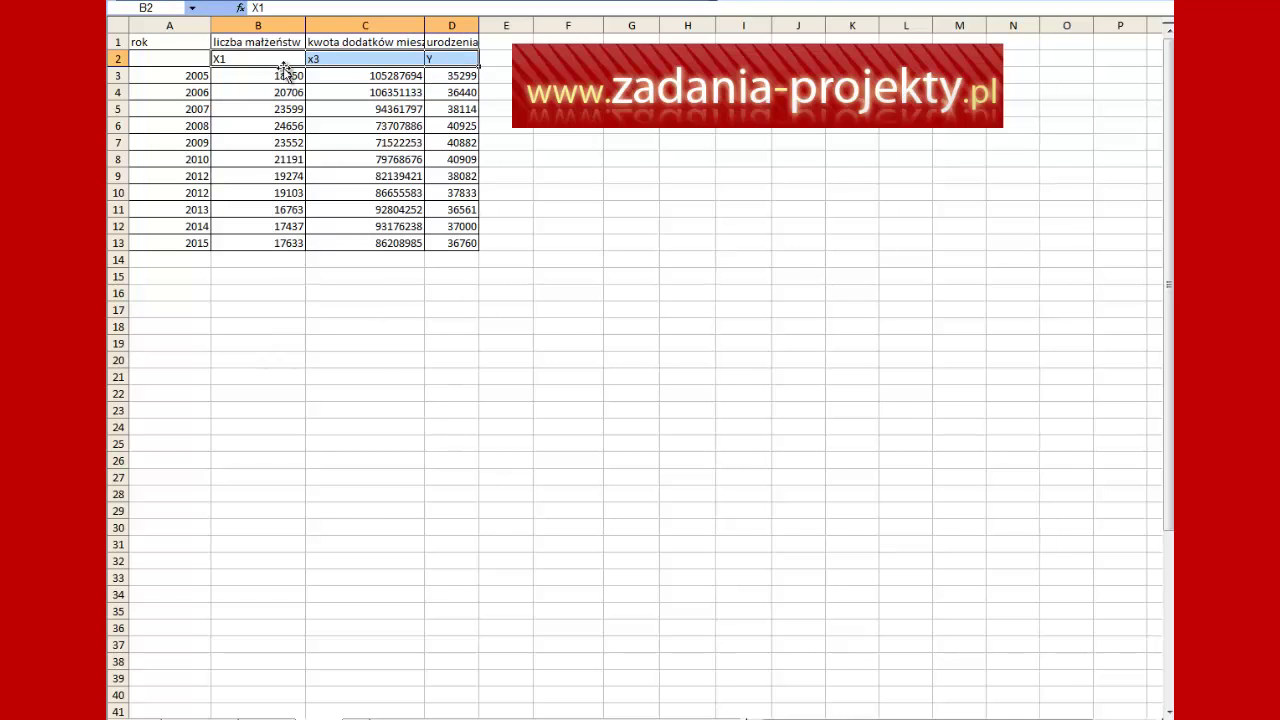
left_click_drag(286, 79, 433, 243)
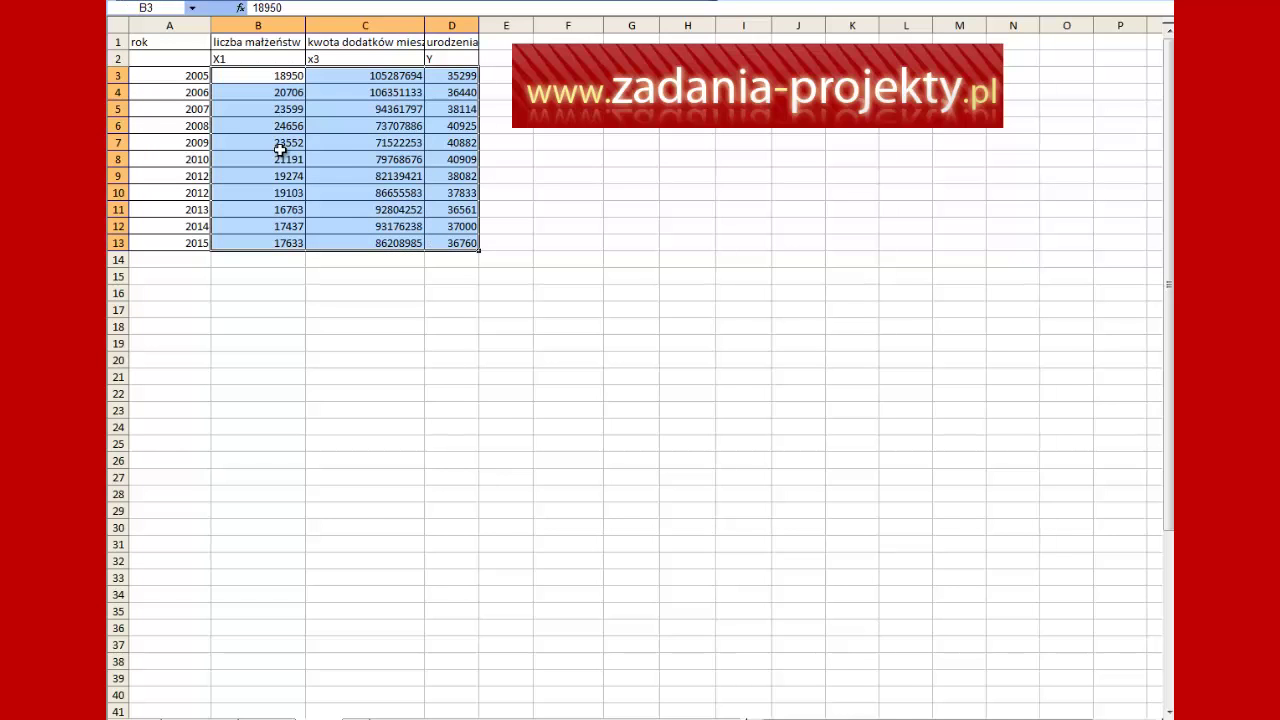
left_click(358, 161)
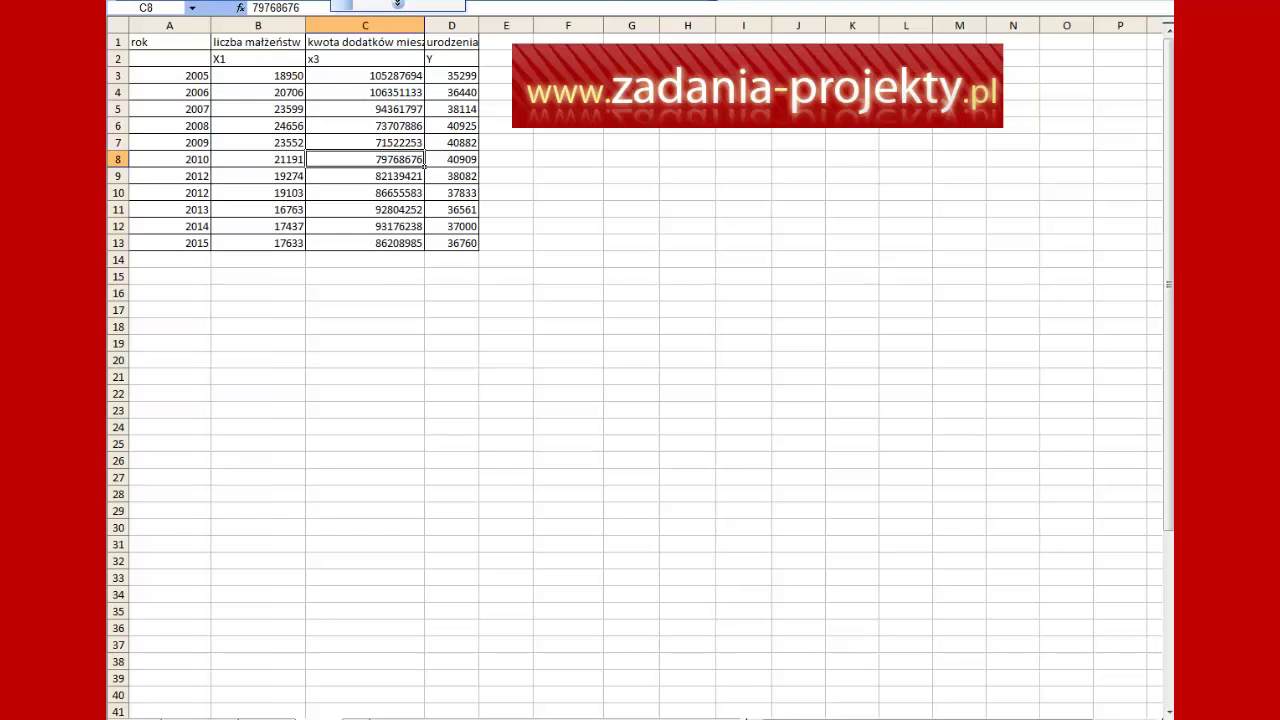
Check the data analysis tool list and the installed add-ins without making changes
left_click(370, 4)
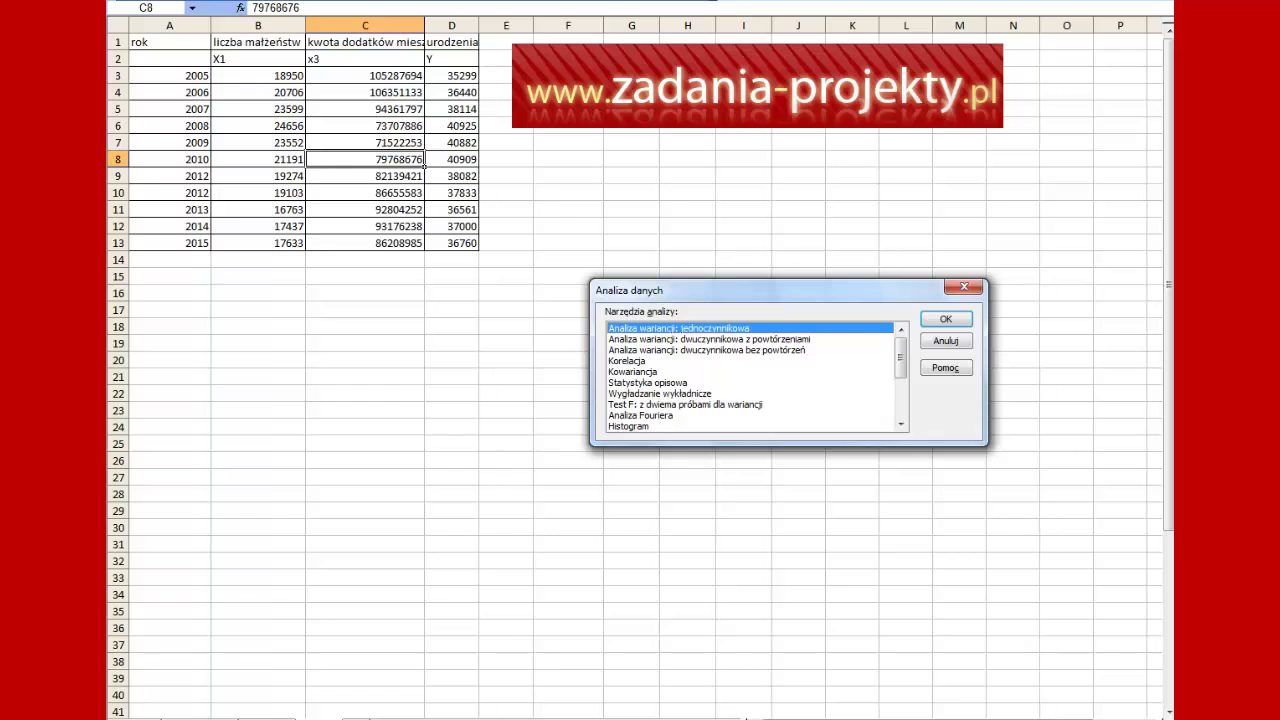
left_click(946, 341)
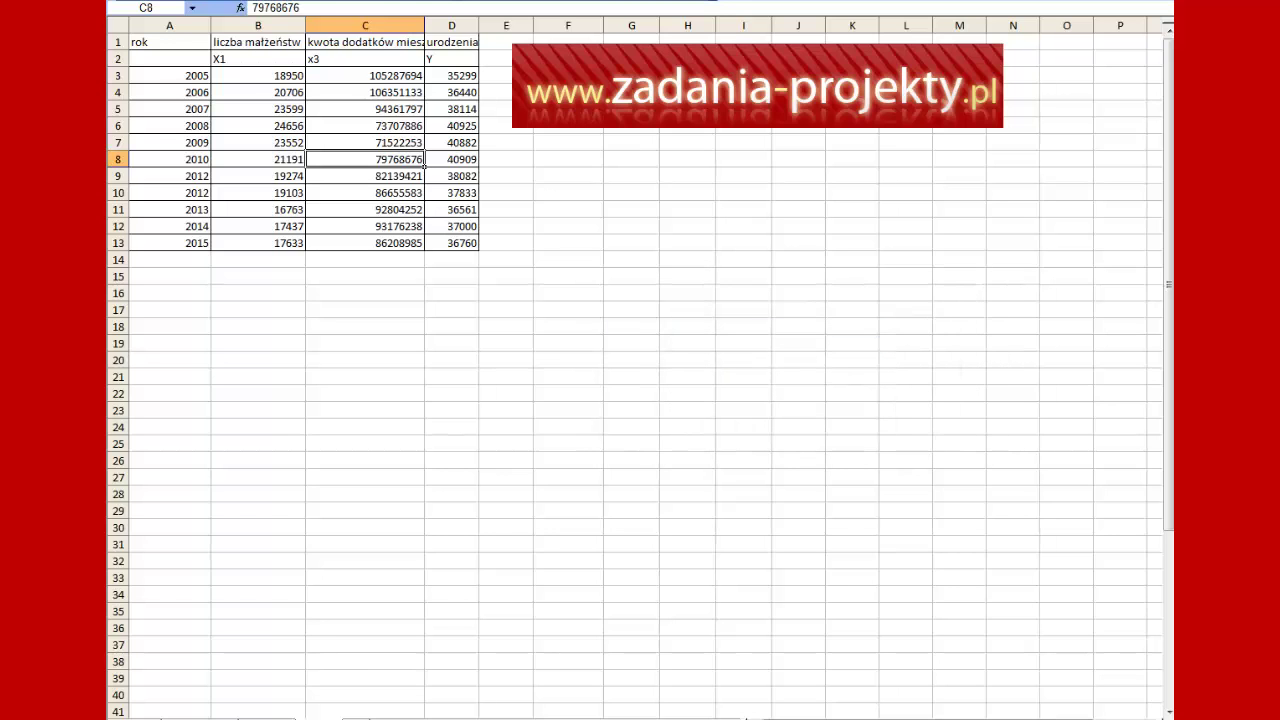
left_click(410, 2)
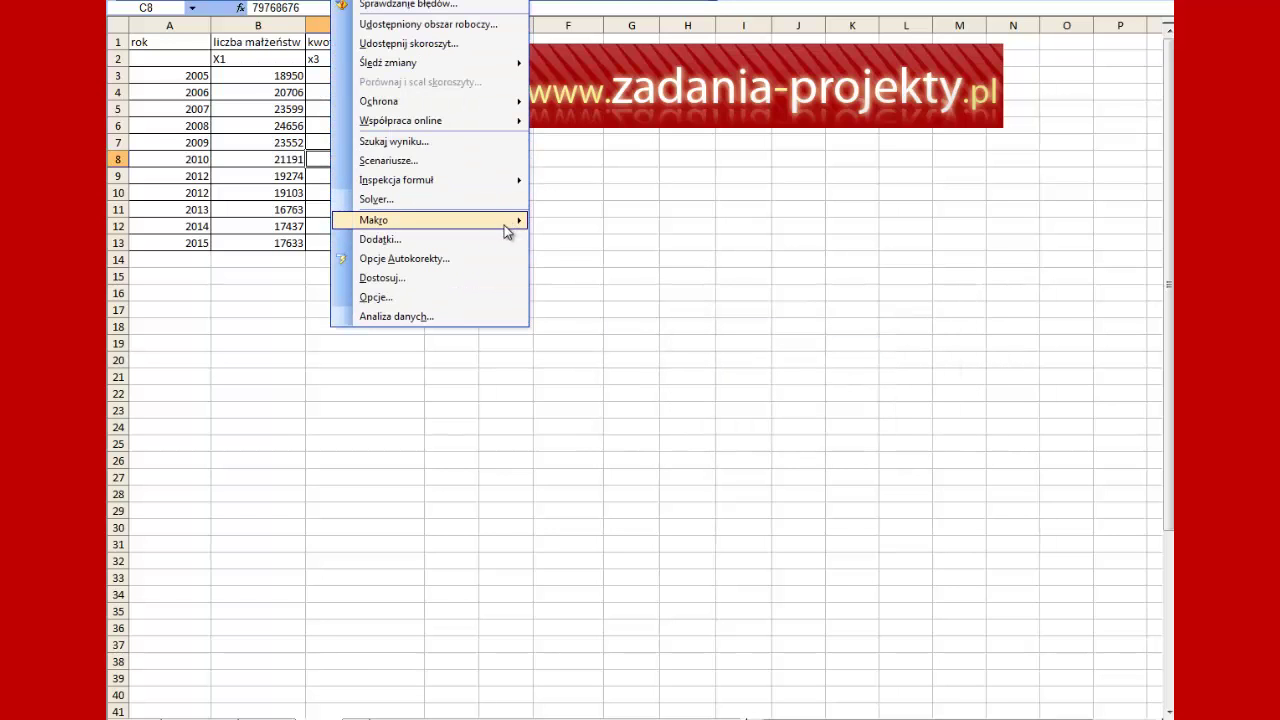
left_click(490, 240)
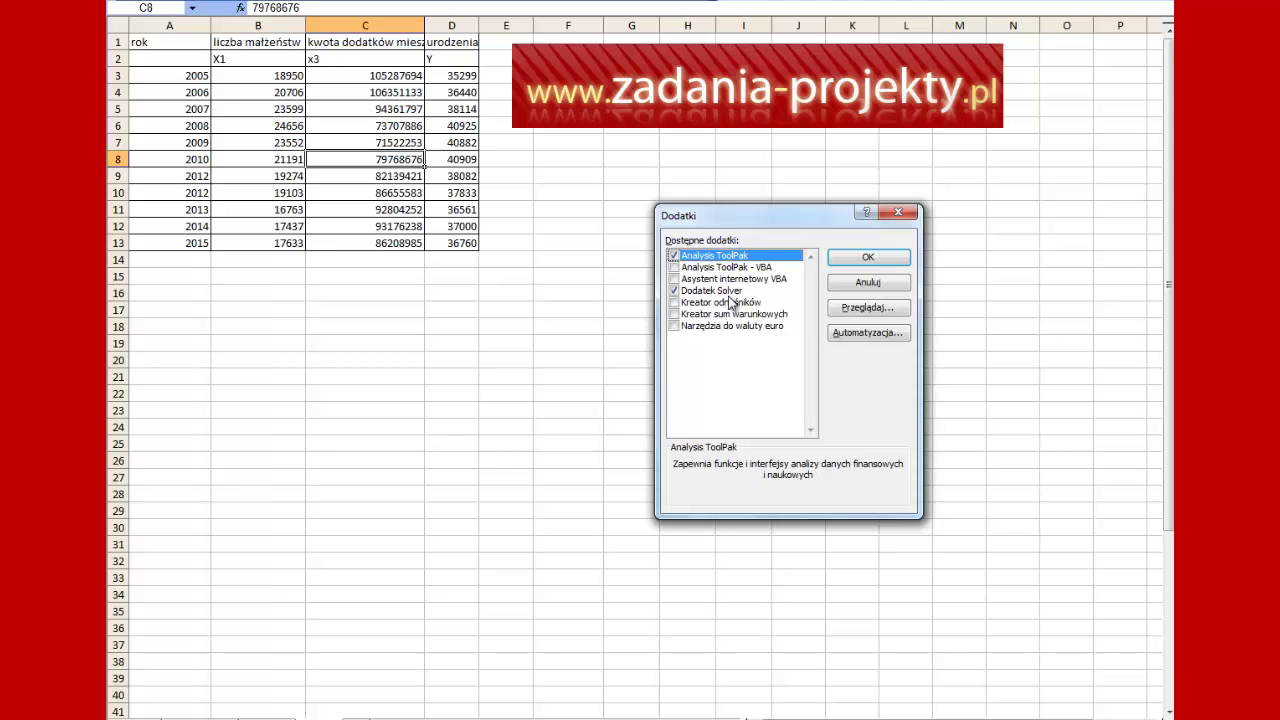
left_click(905, 282)
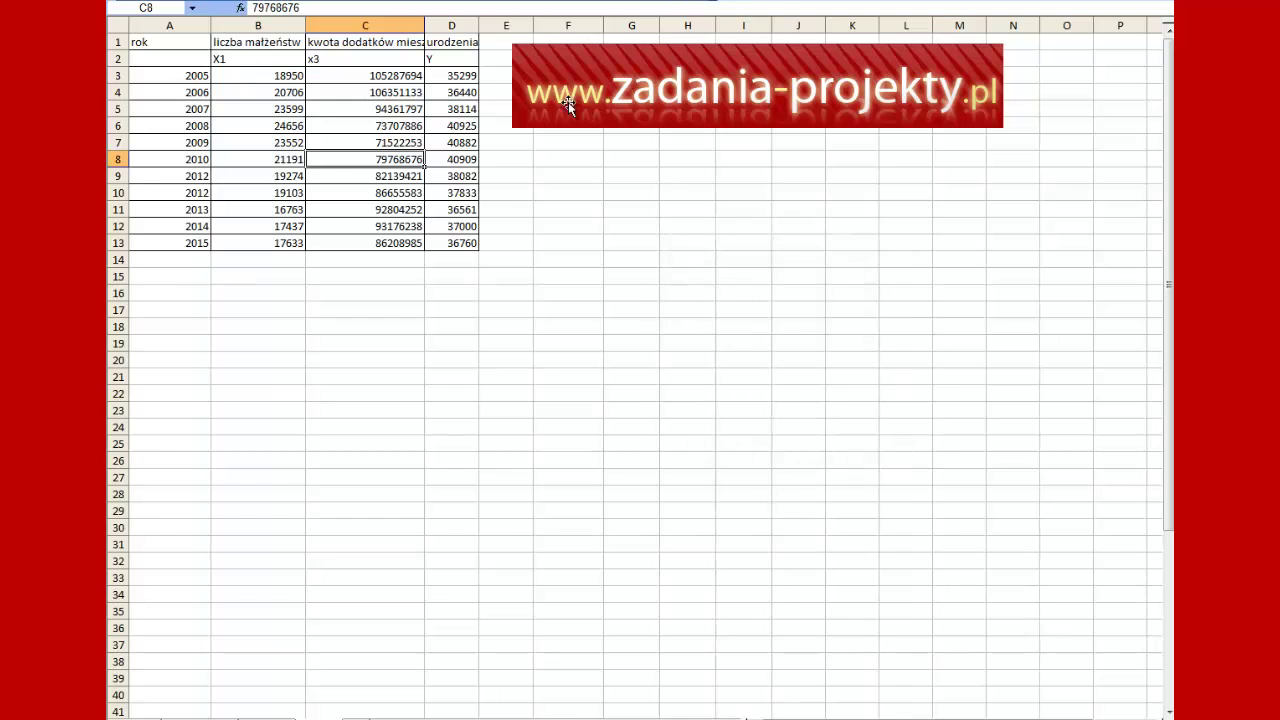
Choose Regresja from the Analiza danych tool list
left_click(348, 2)
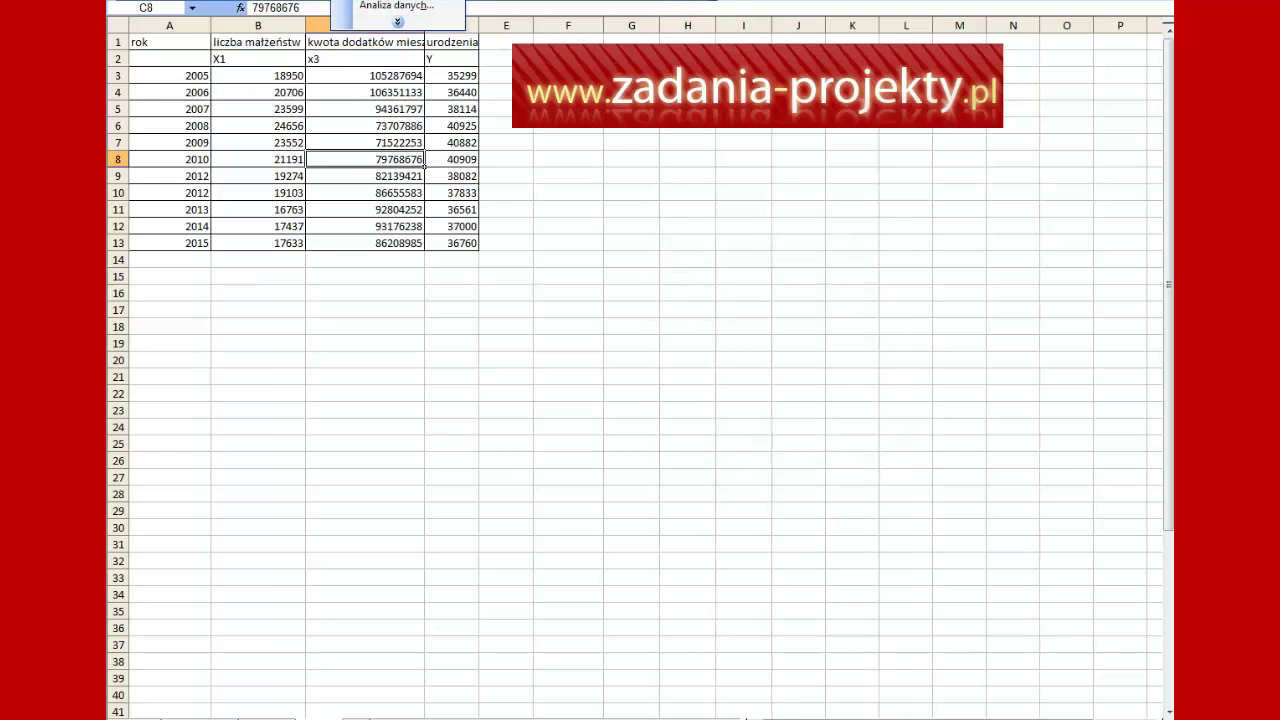
left_click(372, 8)
left_click(765, 413)
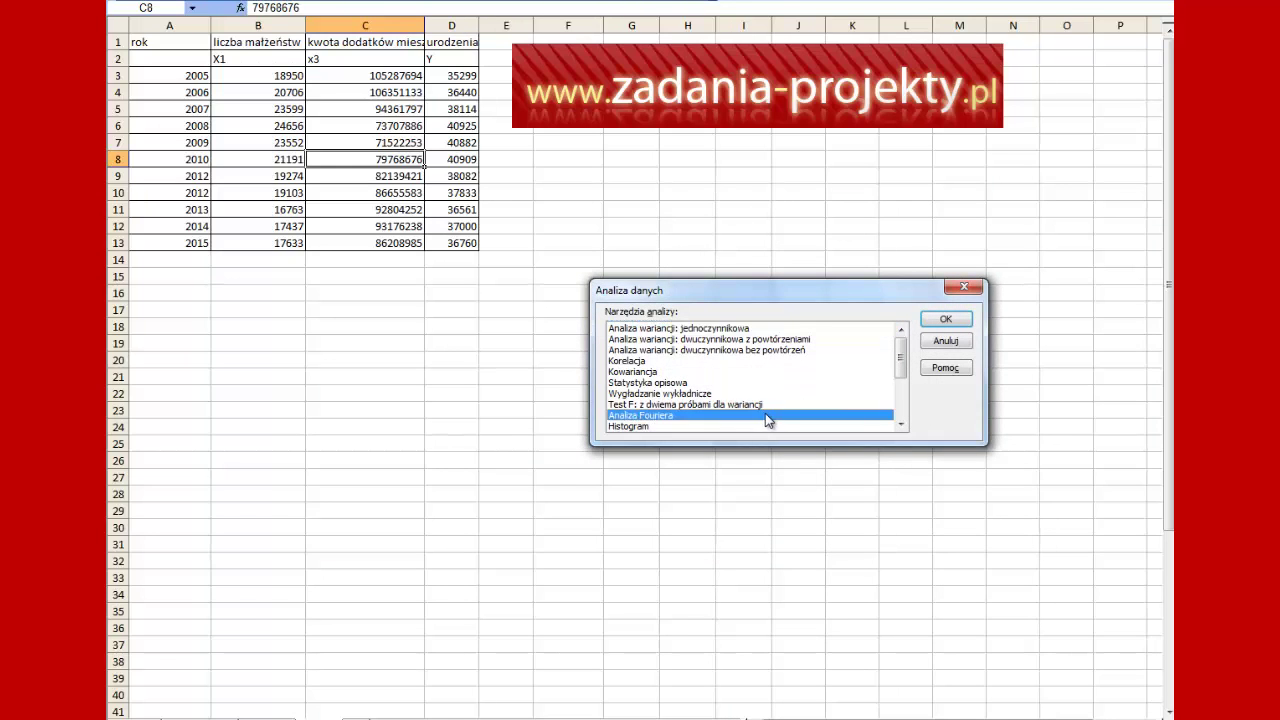
scroll(760, 405, "down", 1)
scroll(760, 402, "down", 1)
scroll(760, 402, "down", 1)
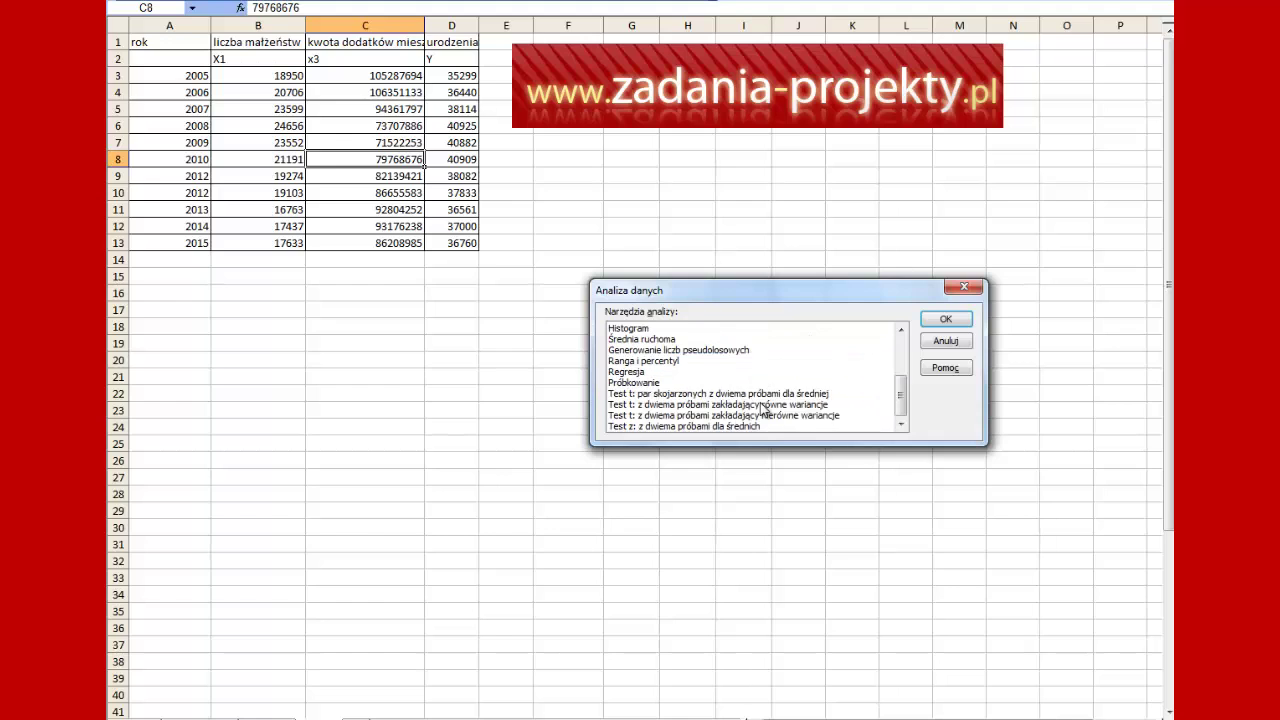
left_click(661, 365)
left_click(637, 374)
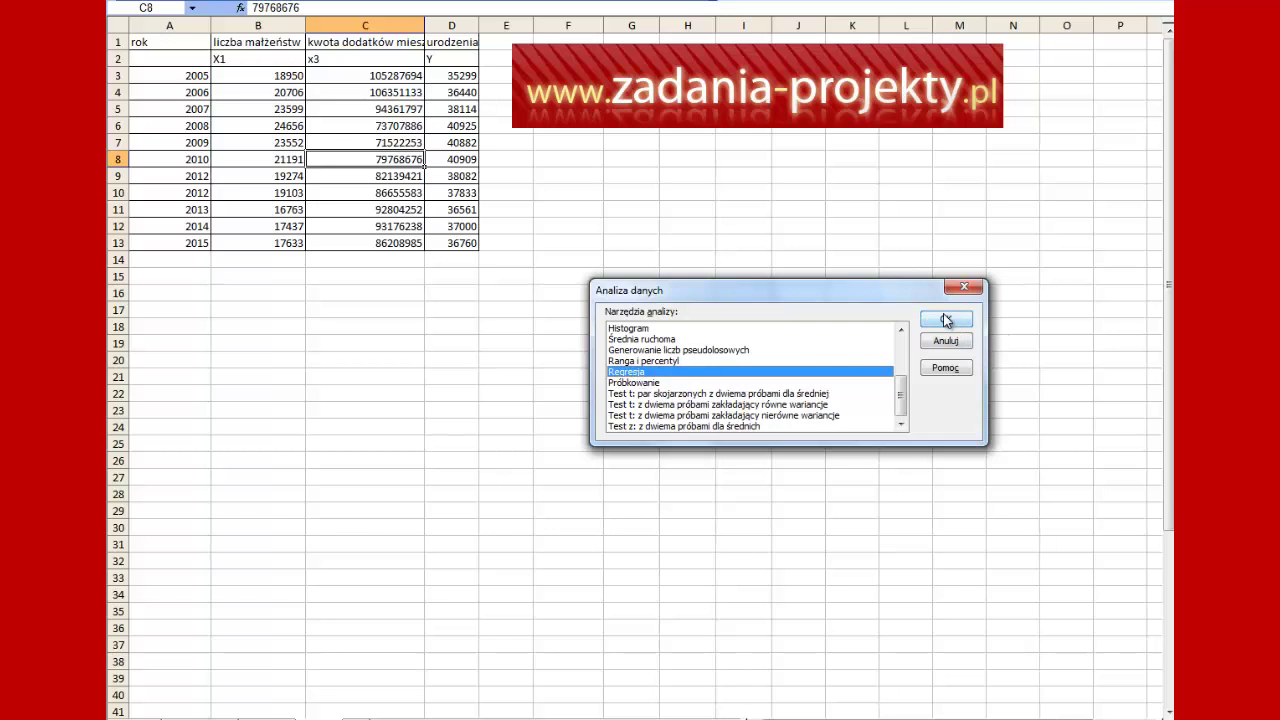
left_click(945, 319)
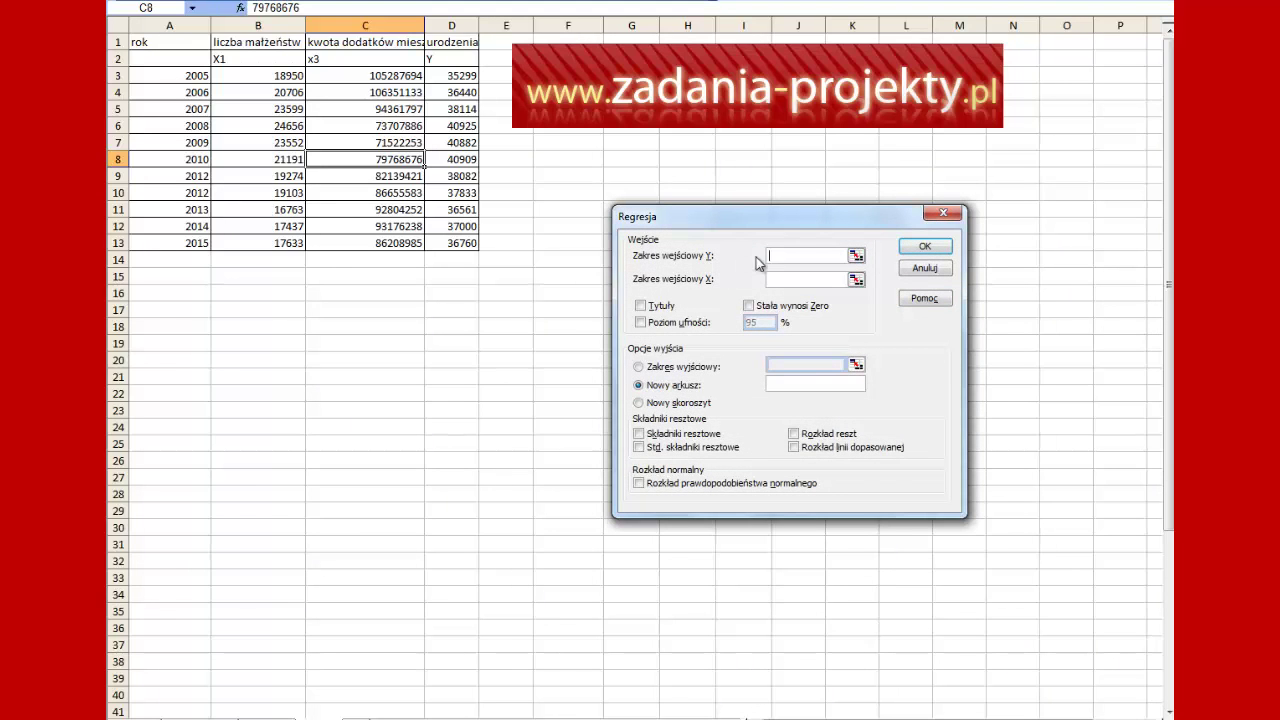
Set Y range $D$2:$D$13 and X range $B$2:$C$13, and enable Tytuły for labels
left_click(856, 256)
left_click_drag(437, 58, 455, 243)
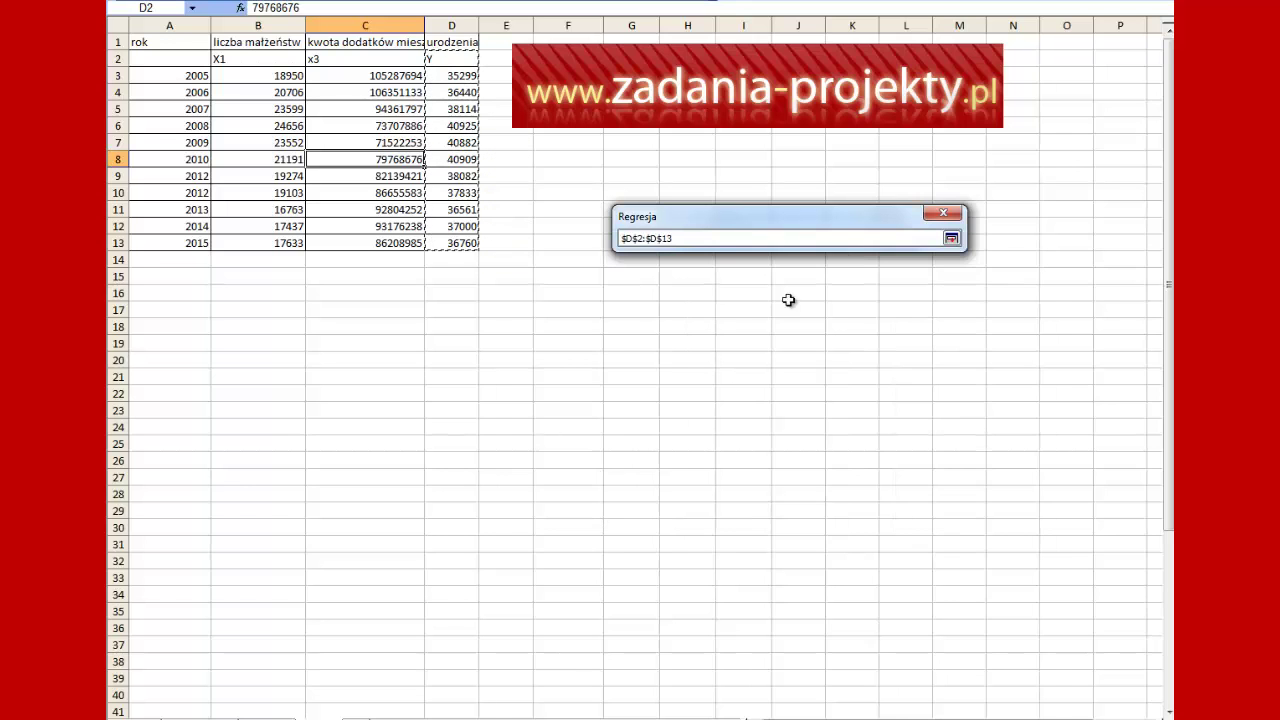
left_click(951, 241)
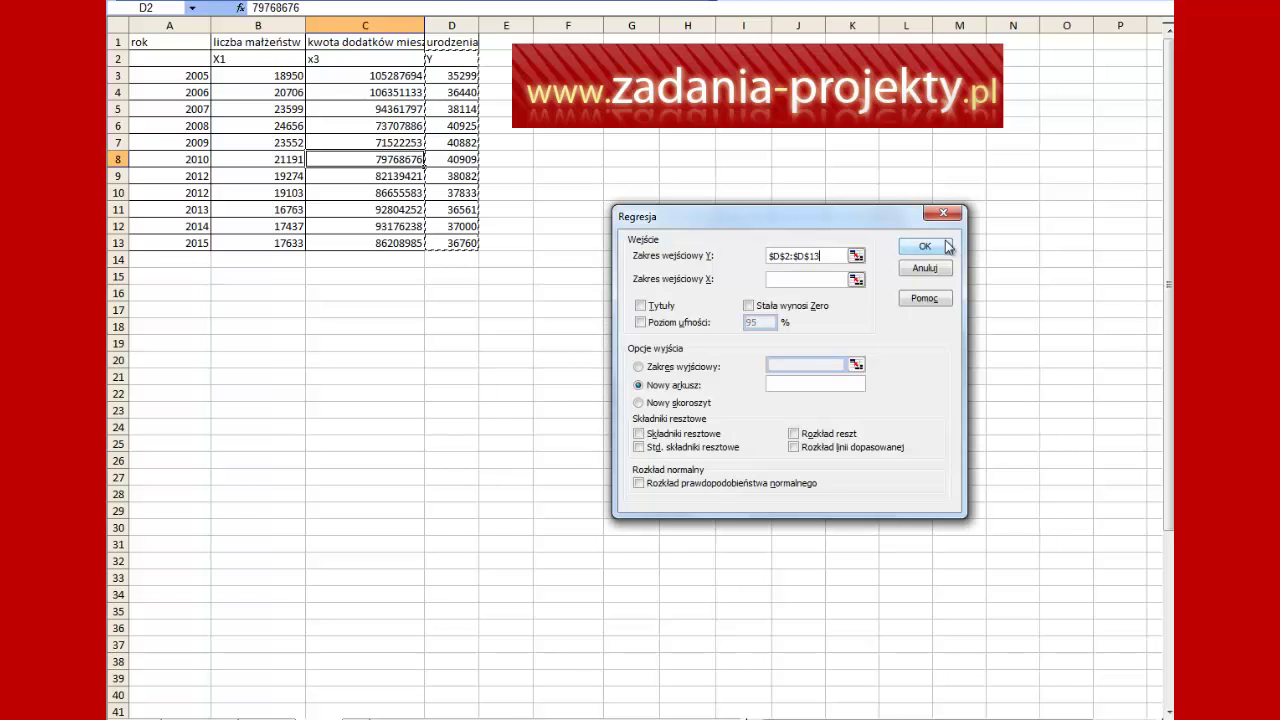
left_click(857, 281)
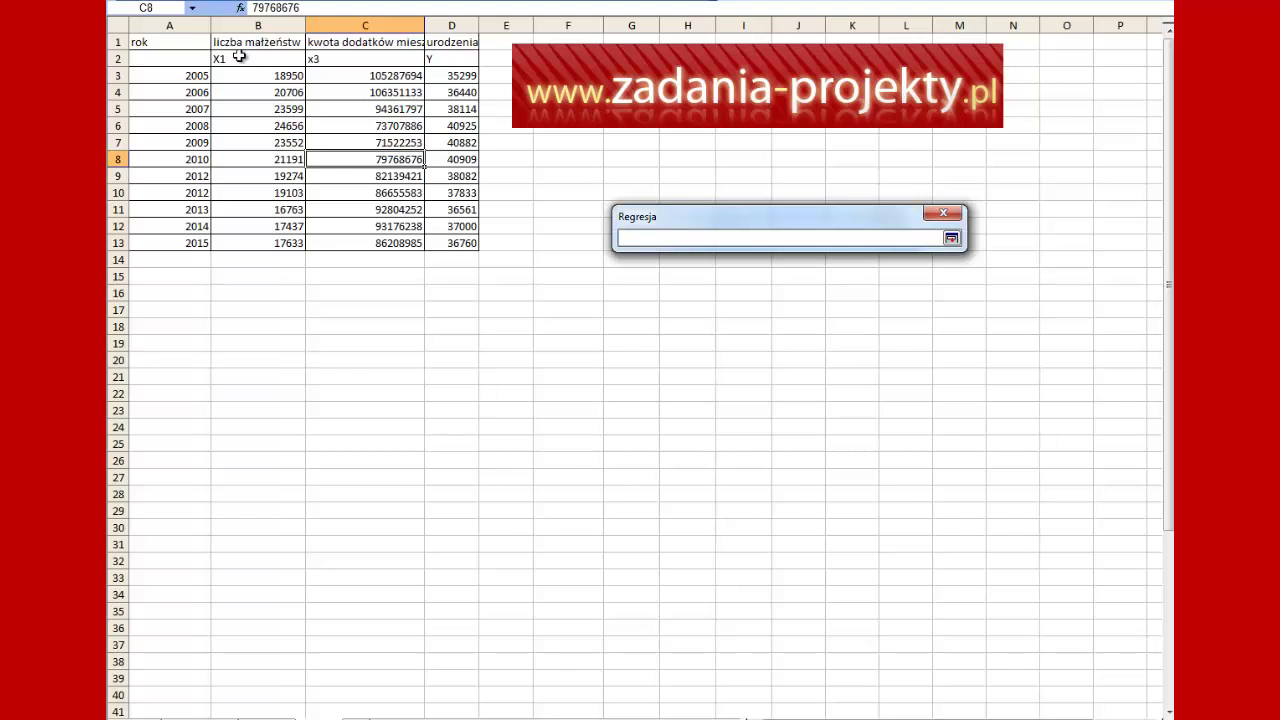
left_click_drag(240, 58, 362, 243)
left_click(951, 240)
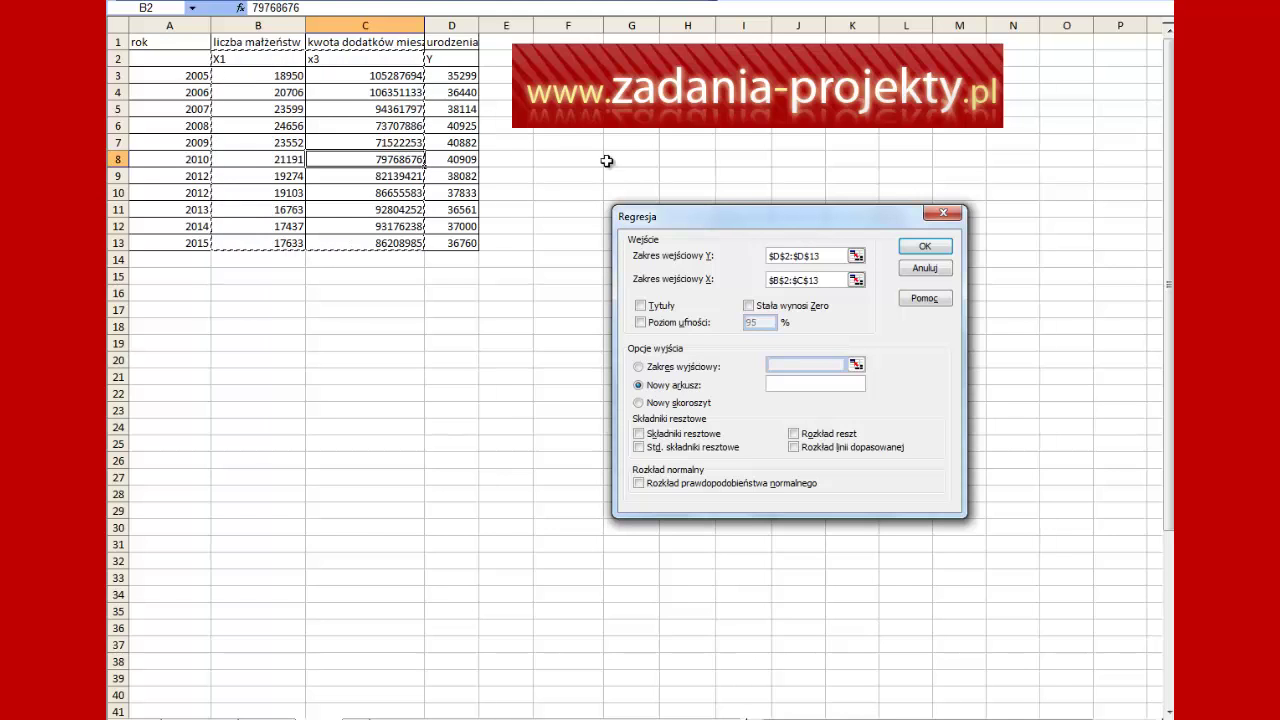
left_click(653, 309)
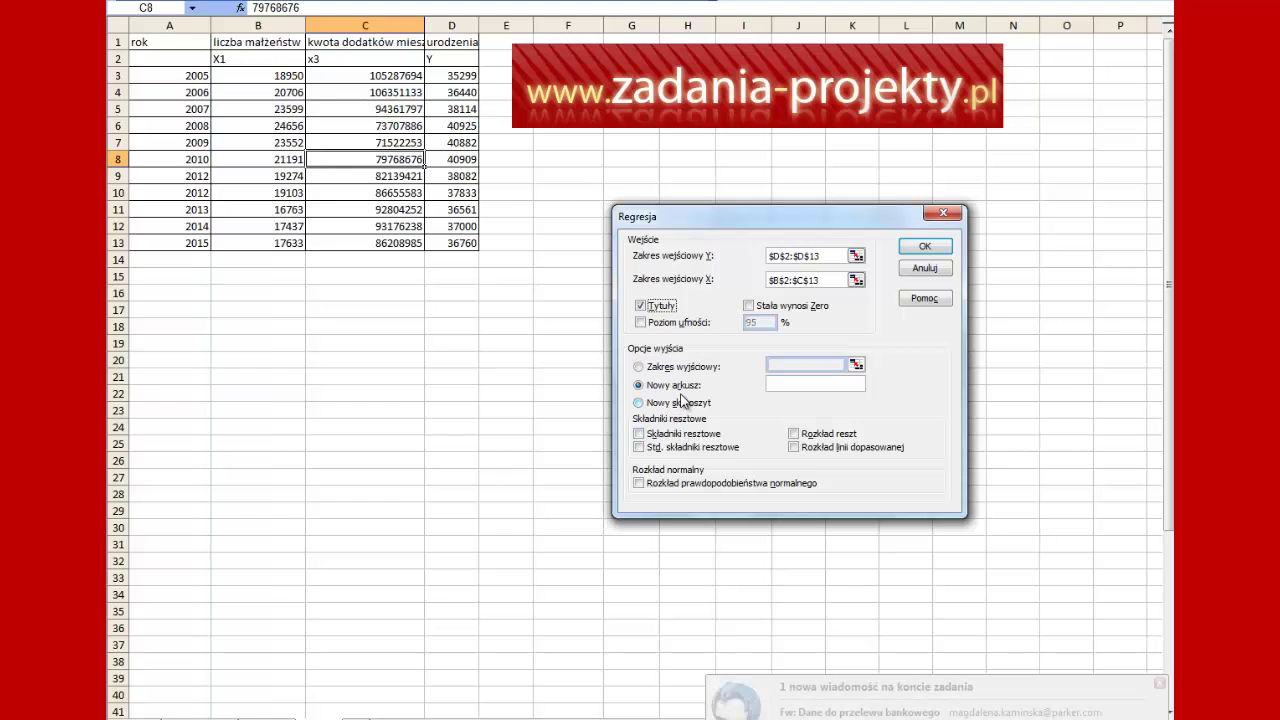
Dismiss the mail notification and switch output from a new sheet to Zakres wyjściowy
left_click(1160, 684)
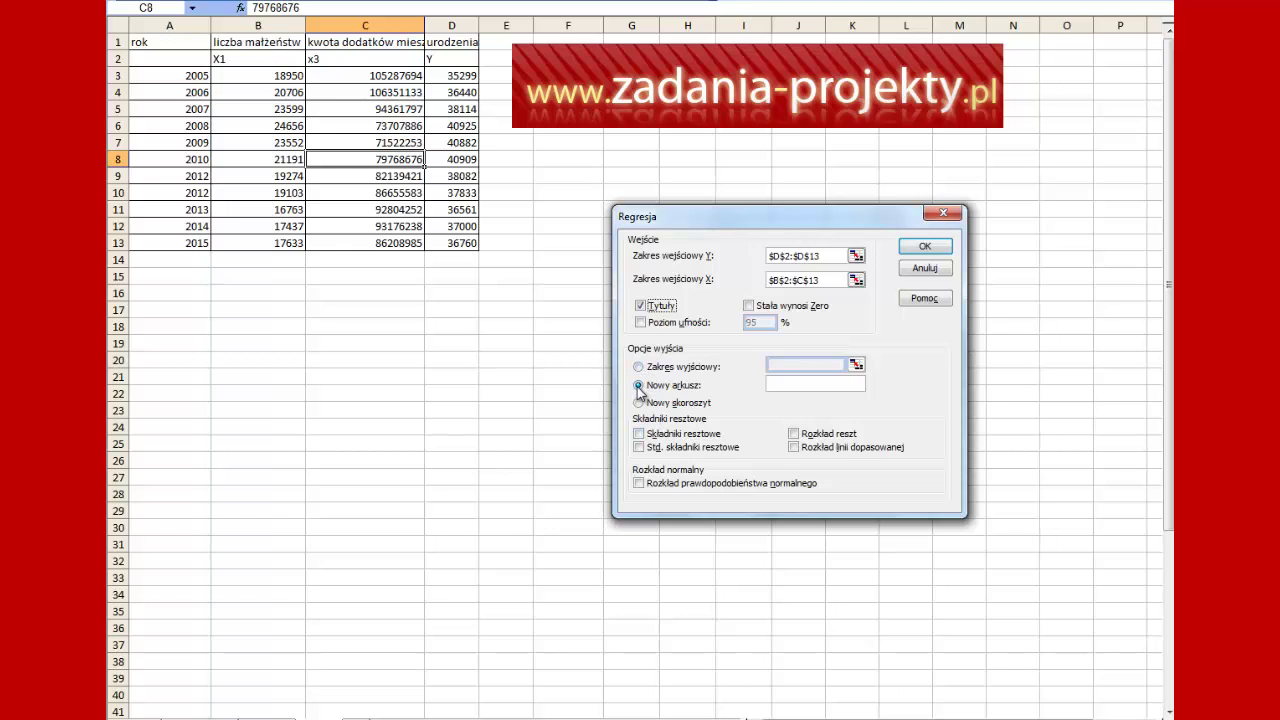
left_click(782, 386)
type("model")
left_click(697, 370)
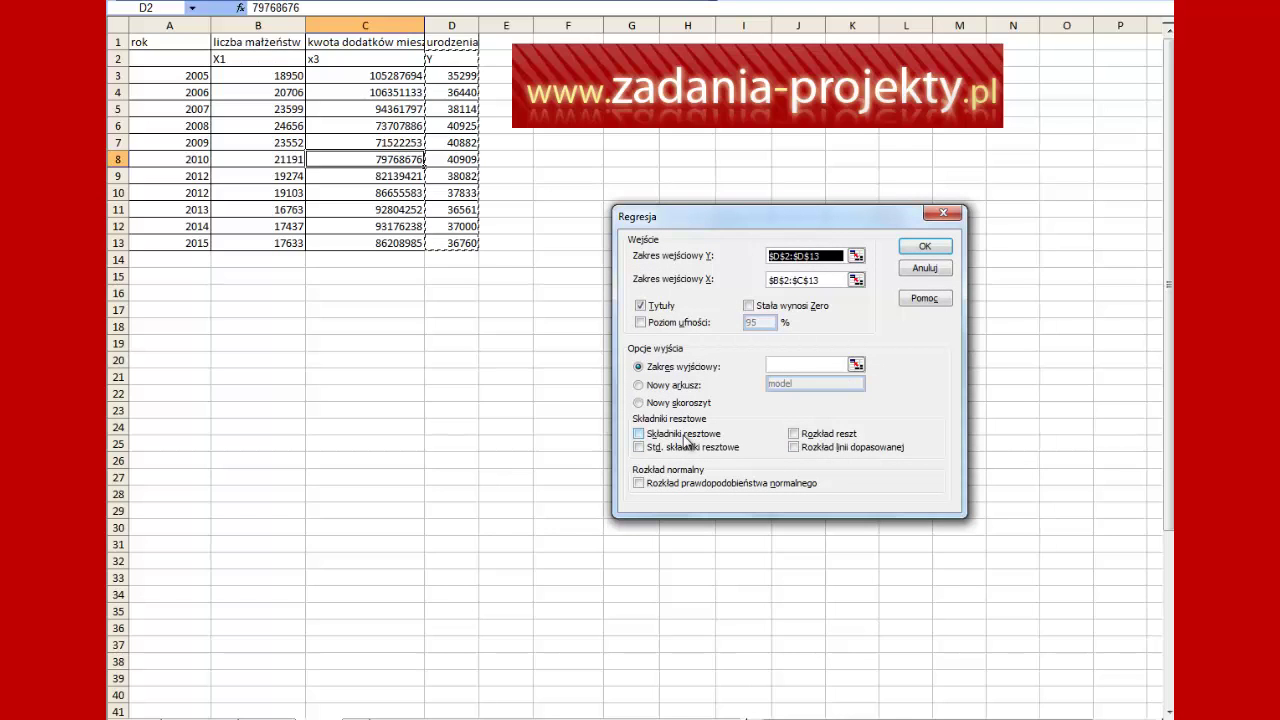
Include residuals, set the output range to $A$15 and run the regression
left_click(686, 436)
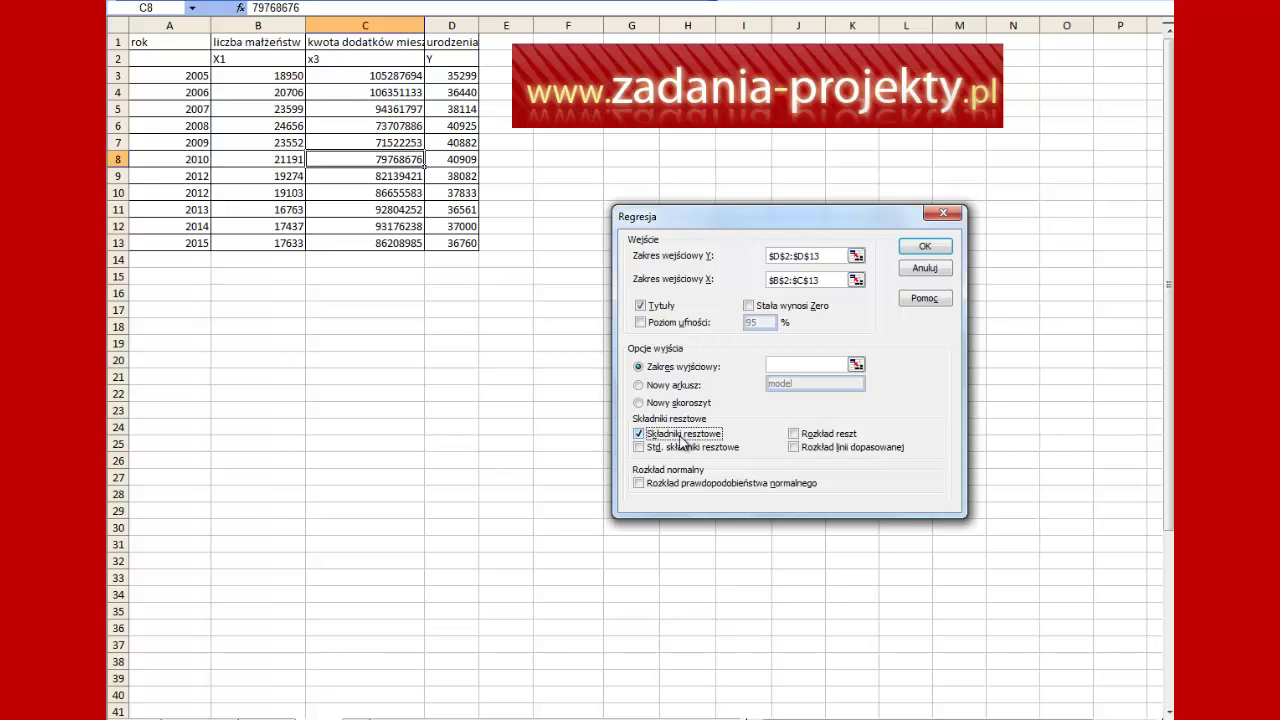
left_click(856, 366)
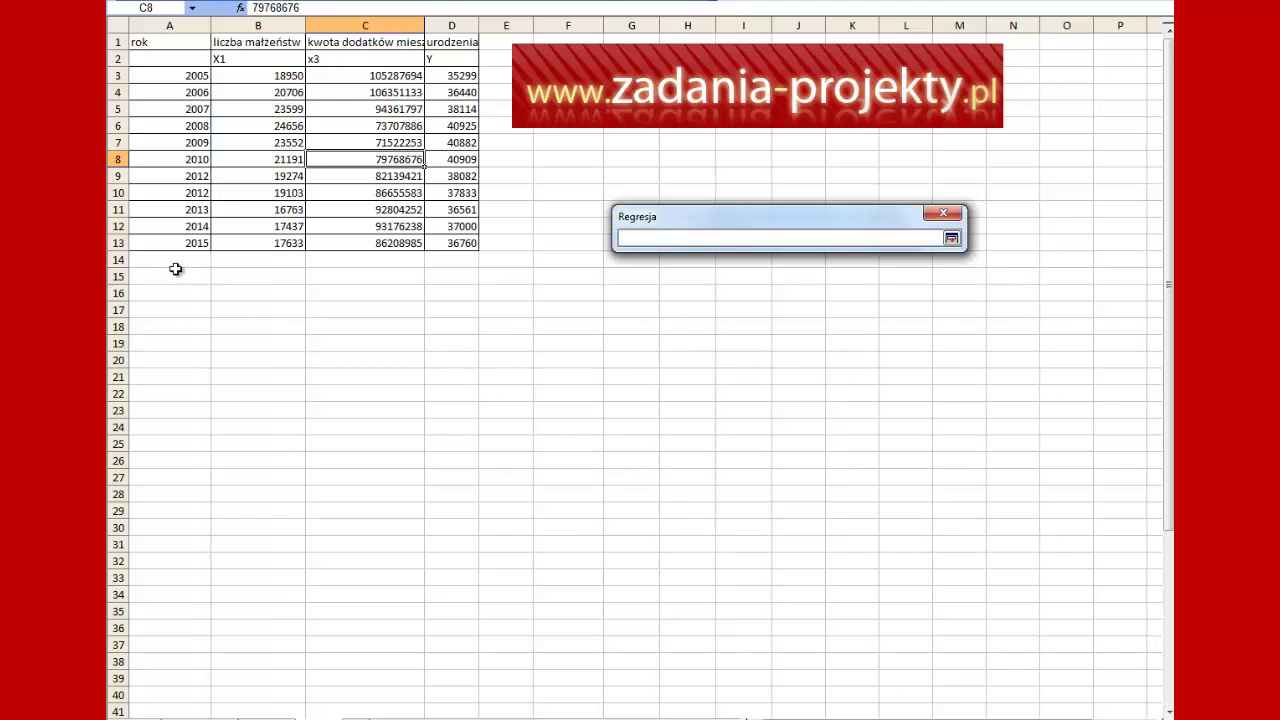
left_click(180, 279)
left_click(951, 242)
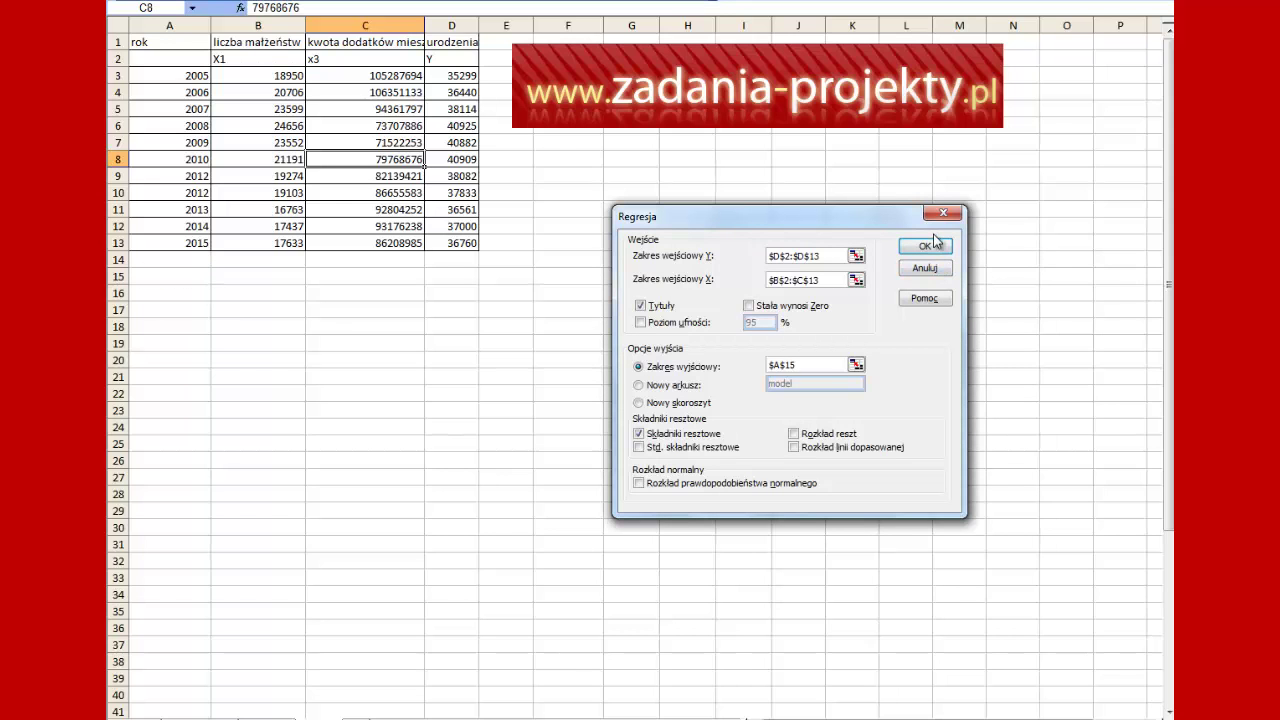
left_click(926, 249)
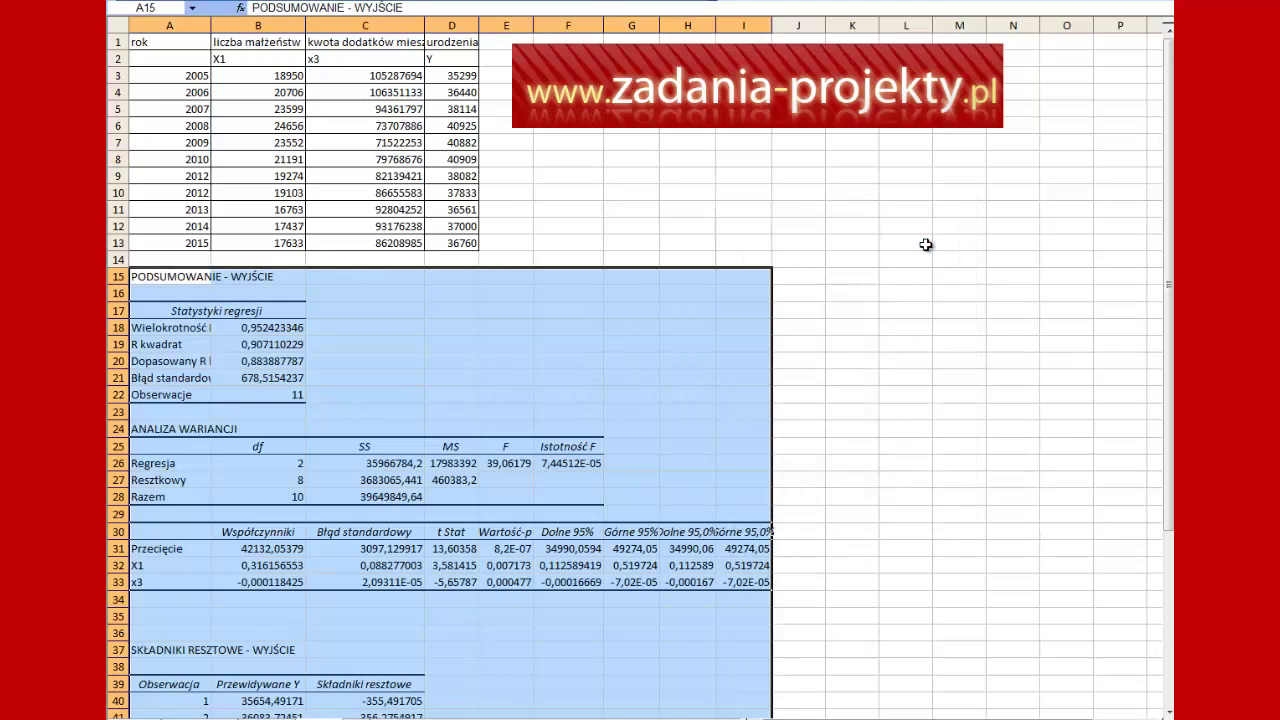
Reduce the regression statistics B18:B21 and coefficient table B31:I33 to three decimals
left_click(484, 460)
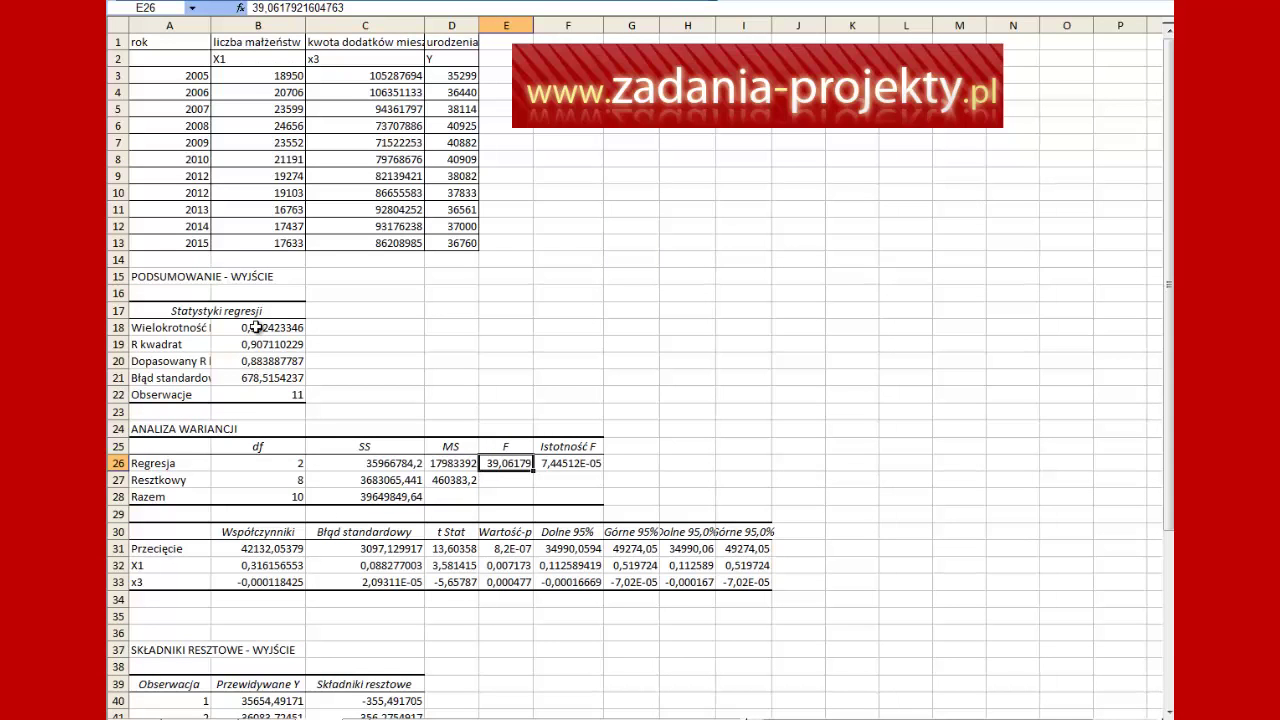
left_click_drag(257, 328, 244, 375)
left_click_drag(258, 548, 737, 590, "ctrl")
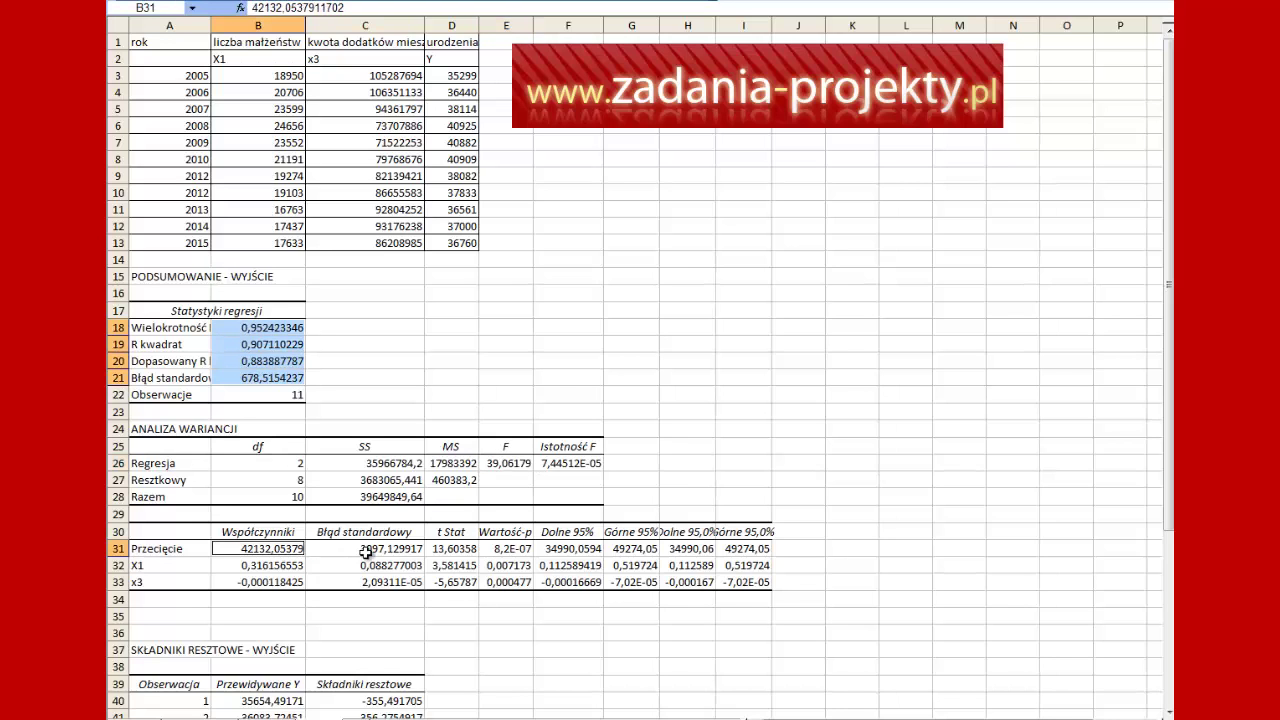
left_click(527, 3)
left_click(527, 3)
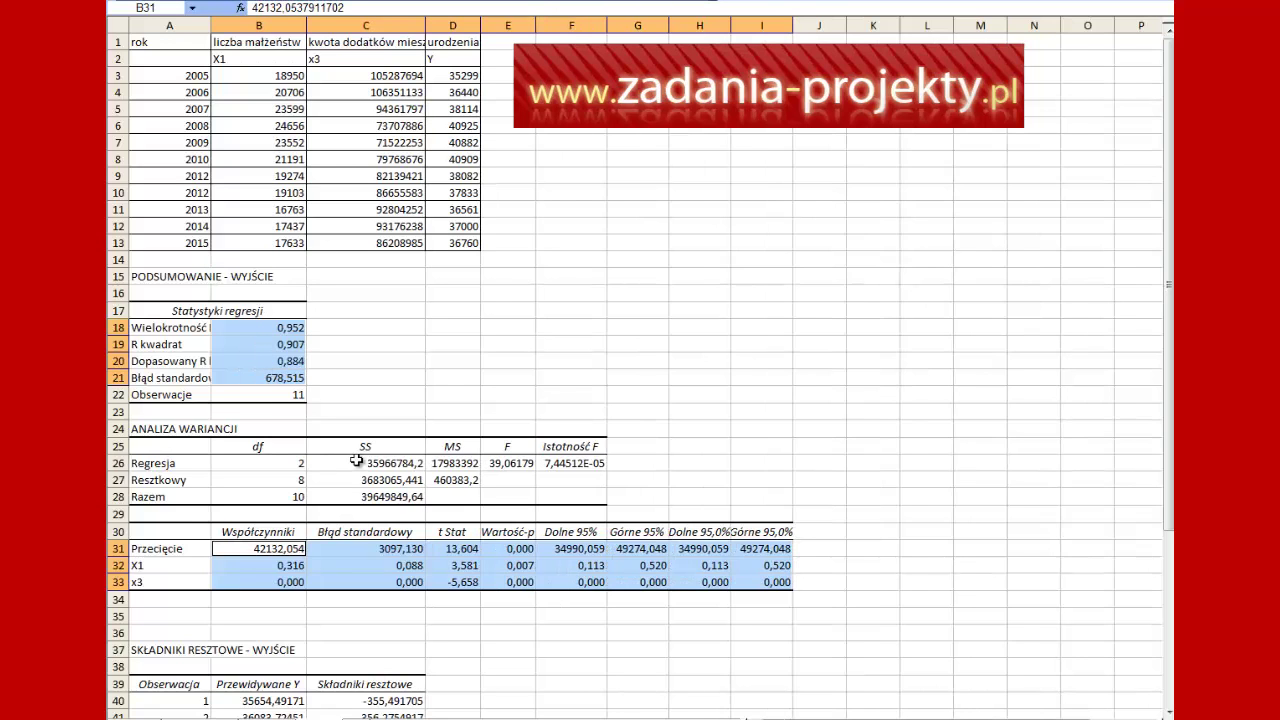
Show the SS, F and Istotność F values in one-decimal scientific notation
left_click_drag(358, 463, 368, 497)
left_click_drag(560, 463, 501, 460)
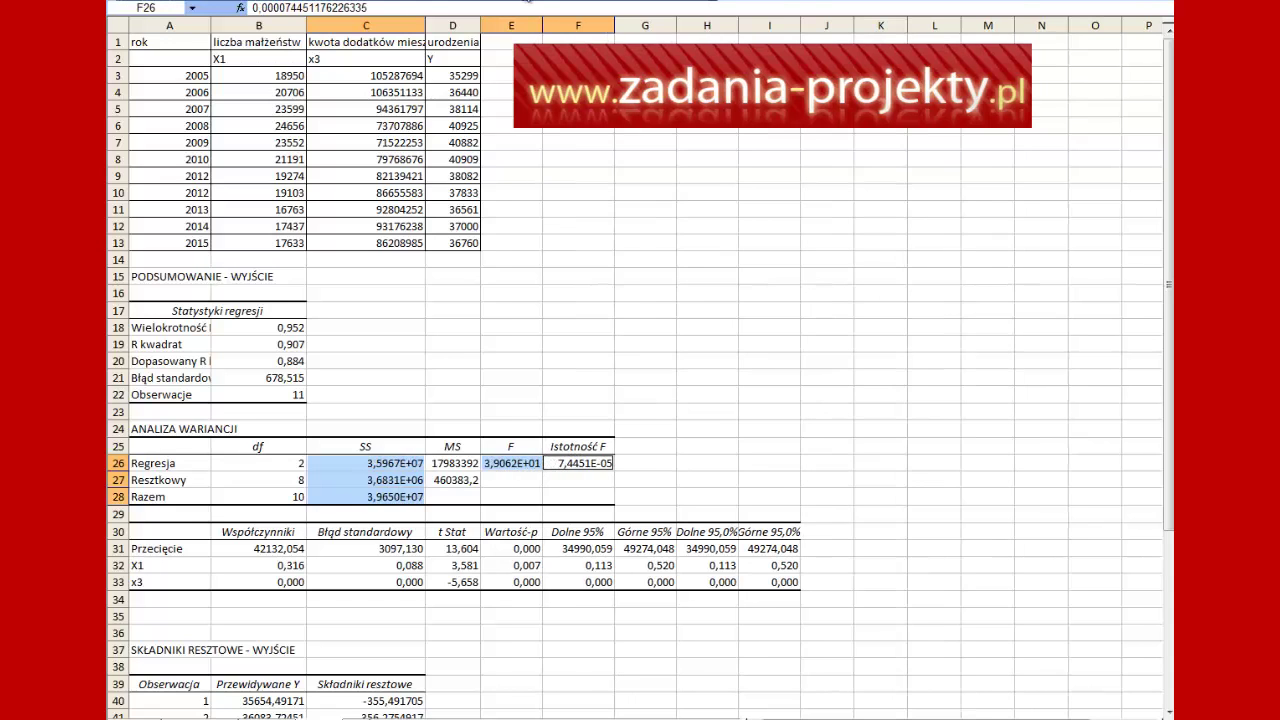
left_click(521, 3)
left_click(521, 3)
left_click(521, 3)
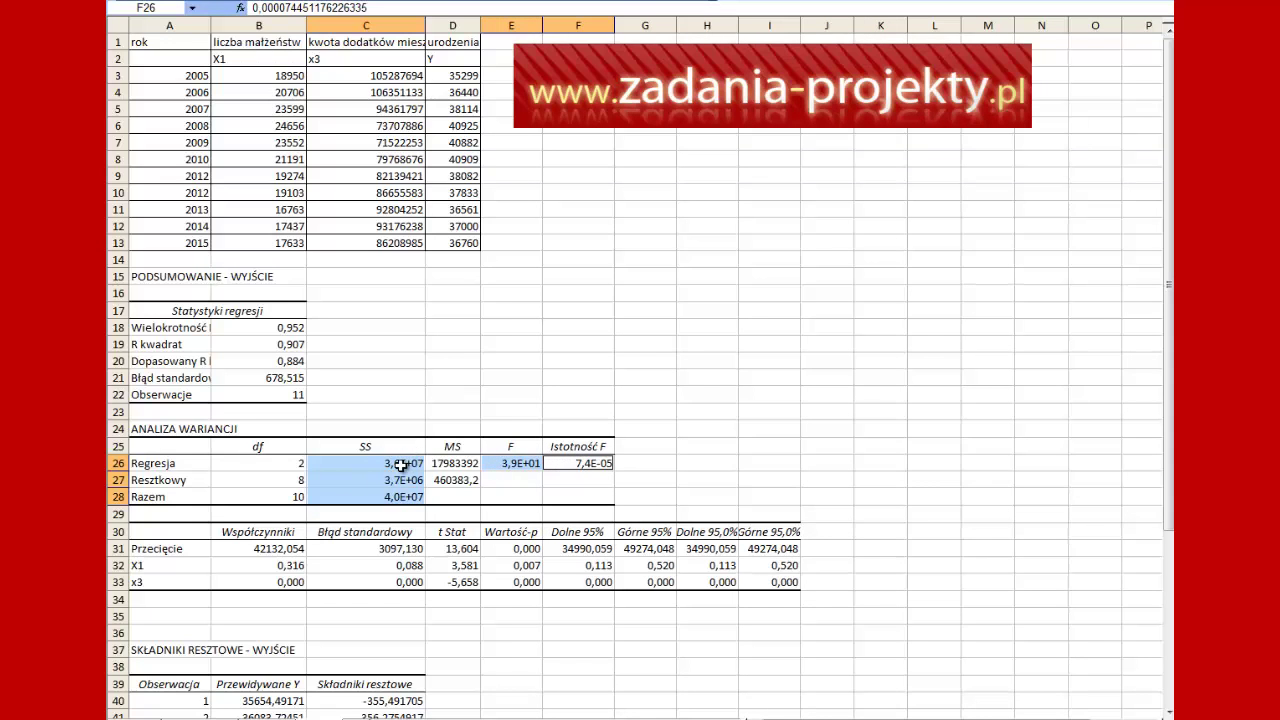
left_click(400, 465)
left_click_drag(400, 465, 397, 492)
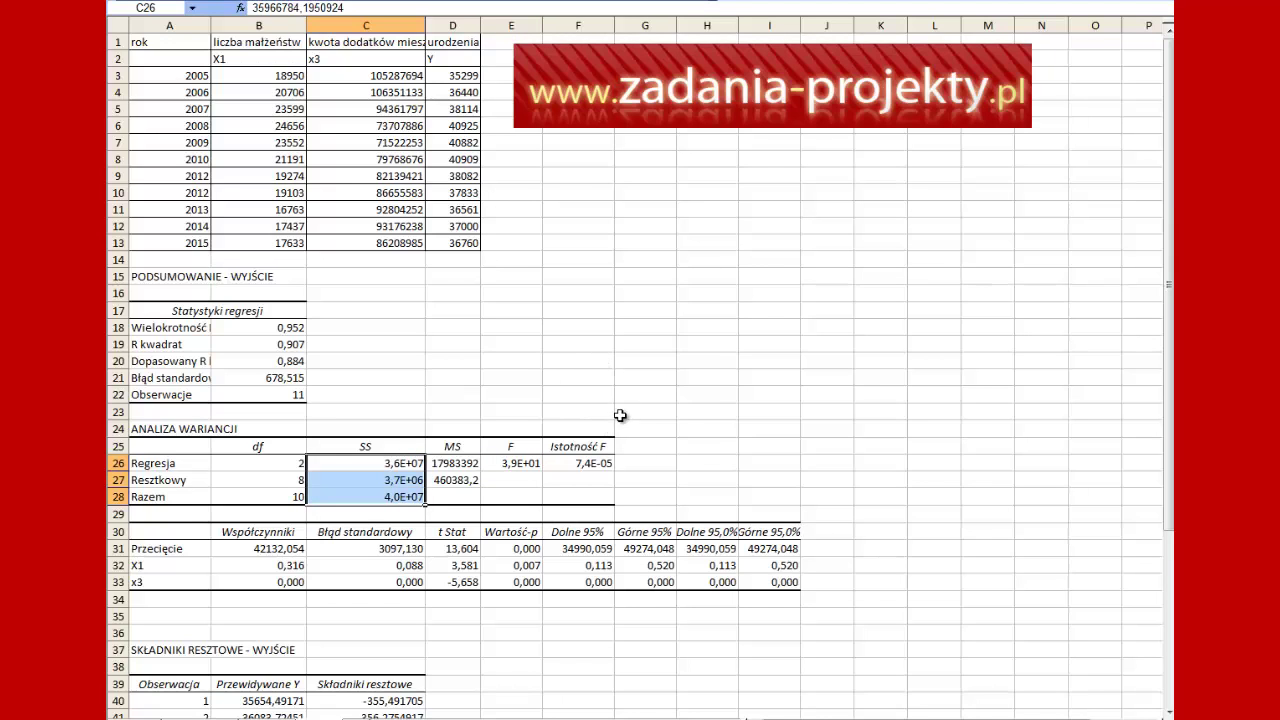
Inspect the full residual SS value in C27 without changing it
left_click(388, 480)
double_click(388, 480)
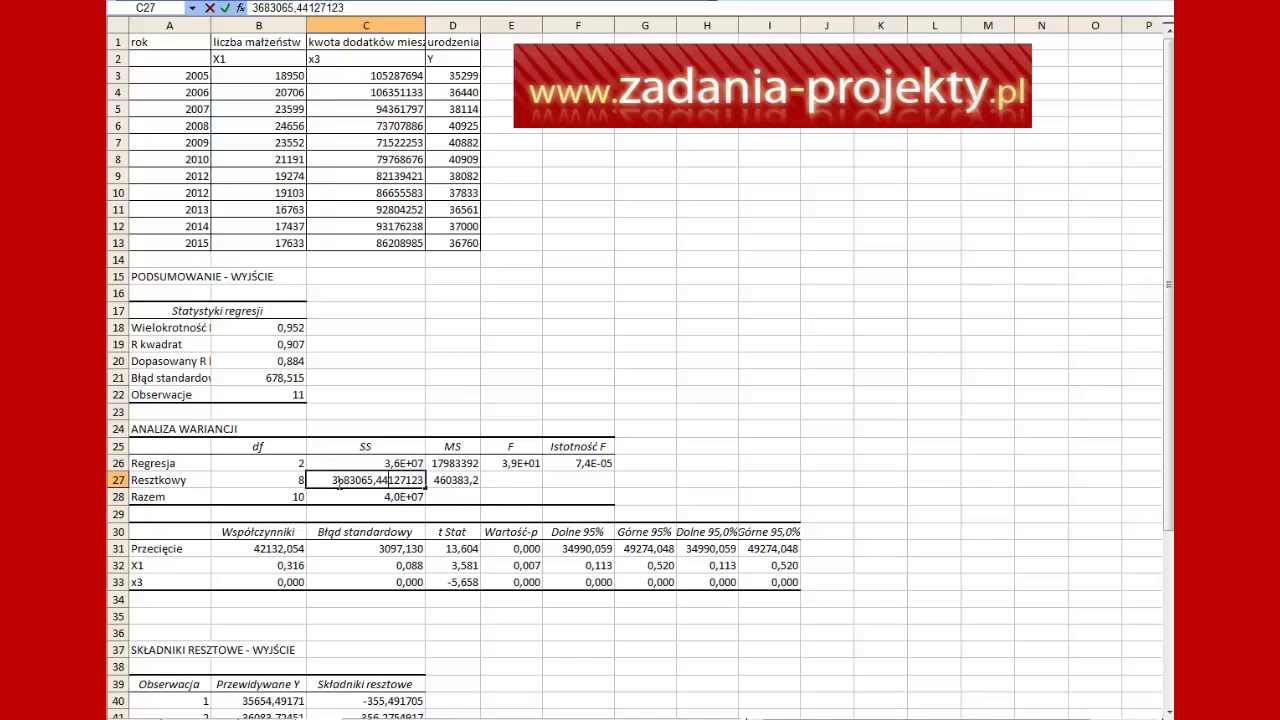
left_click_drag(329, 480, 338, 480)
left_click(371, 480)
left_click_drag(355, 484, 336, 481)
key("Escape")
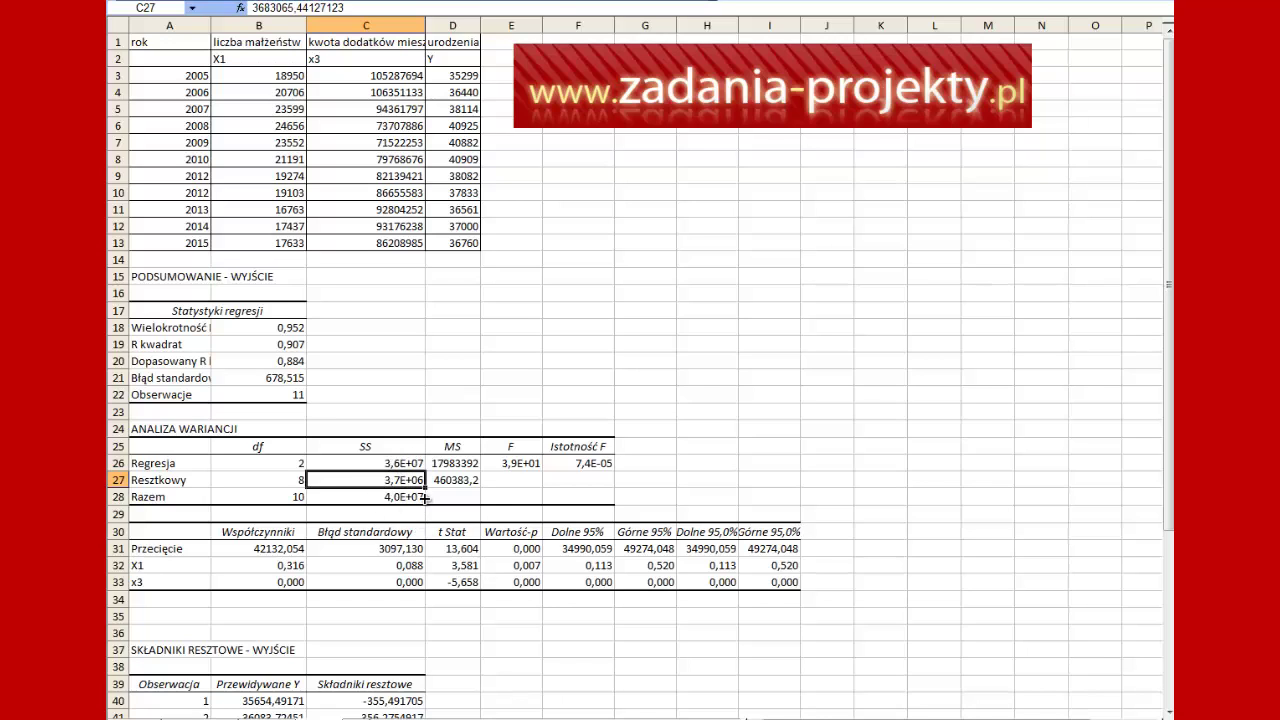
Set the SS cells C26:C28 back to the General number format
left_click_drag(410, 497, 412, 463)
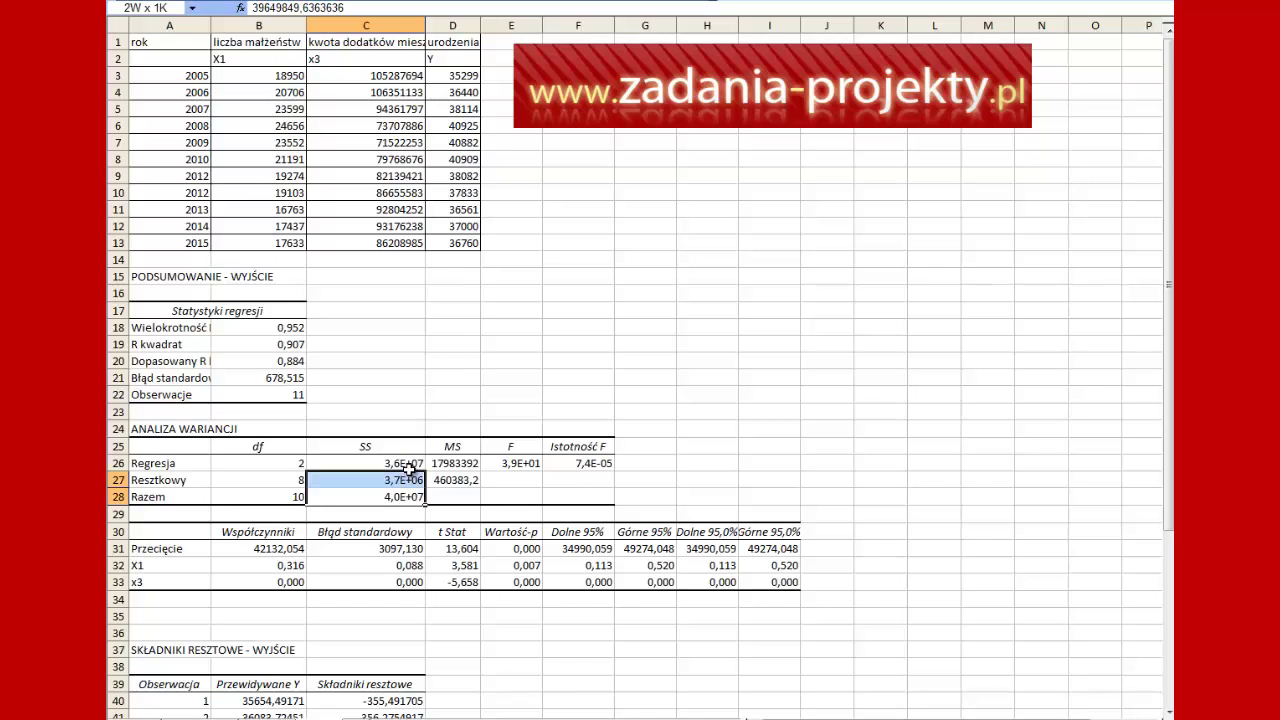
right_click(413, 464)
left_click(483, 635)
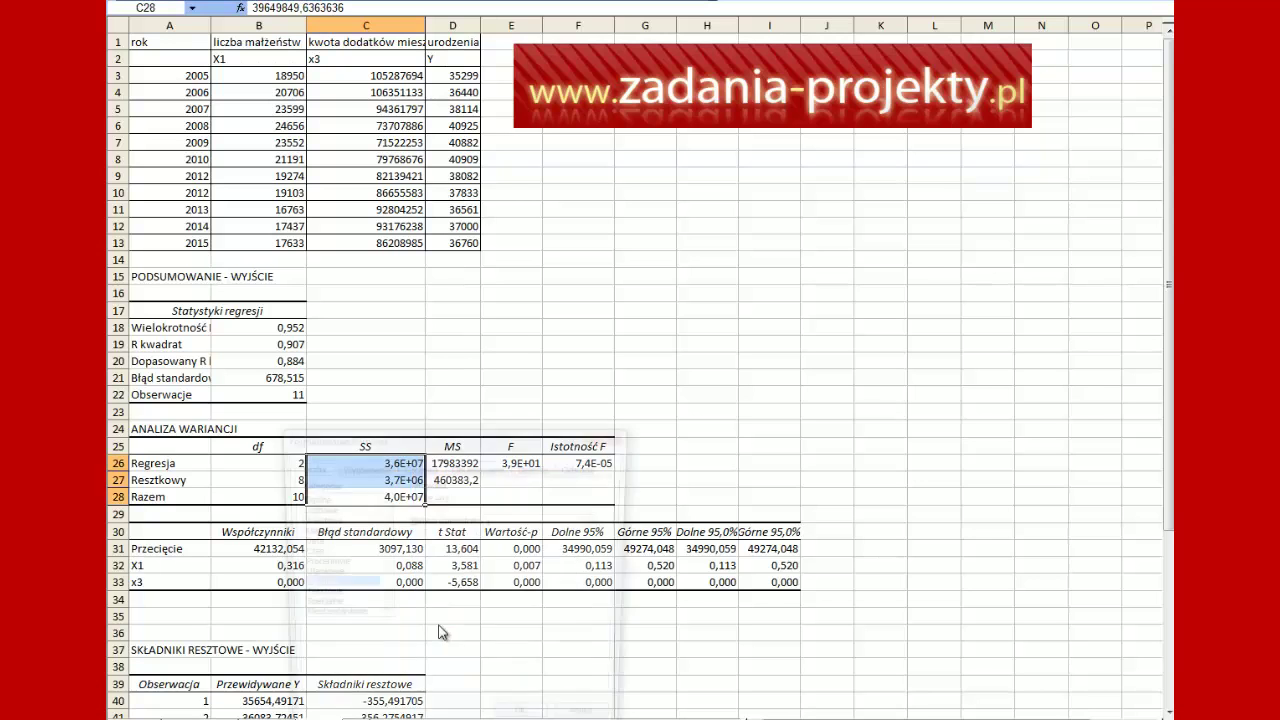
left_click(316, 499)
key("Return")
left_click(450, 514)
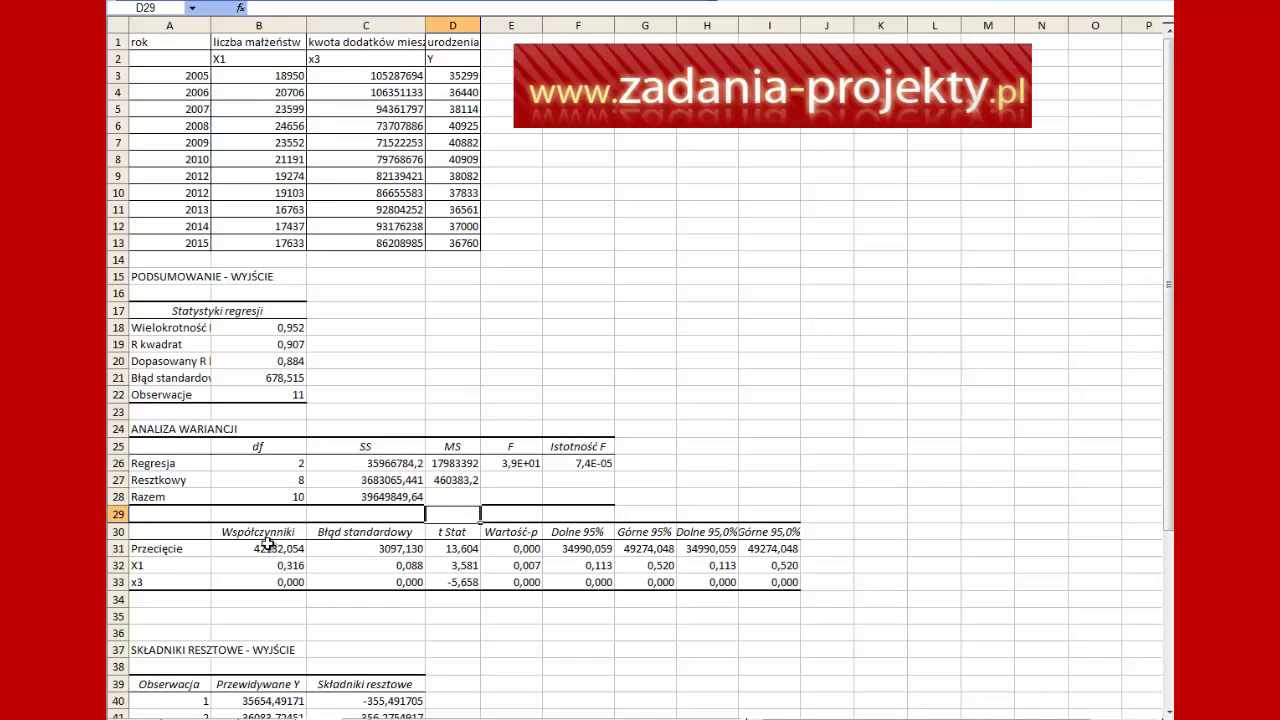
Make the R kwadrat value in B19 red and bold, and bold the standard error in B21
left_click(292, 344)
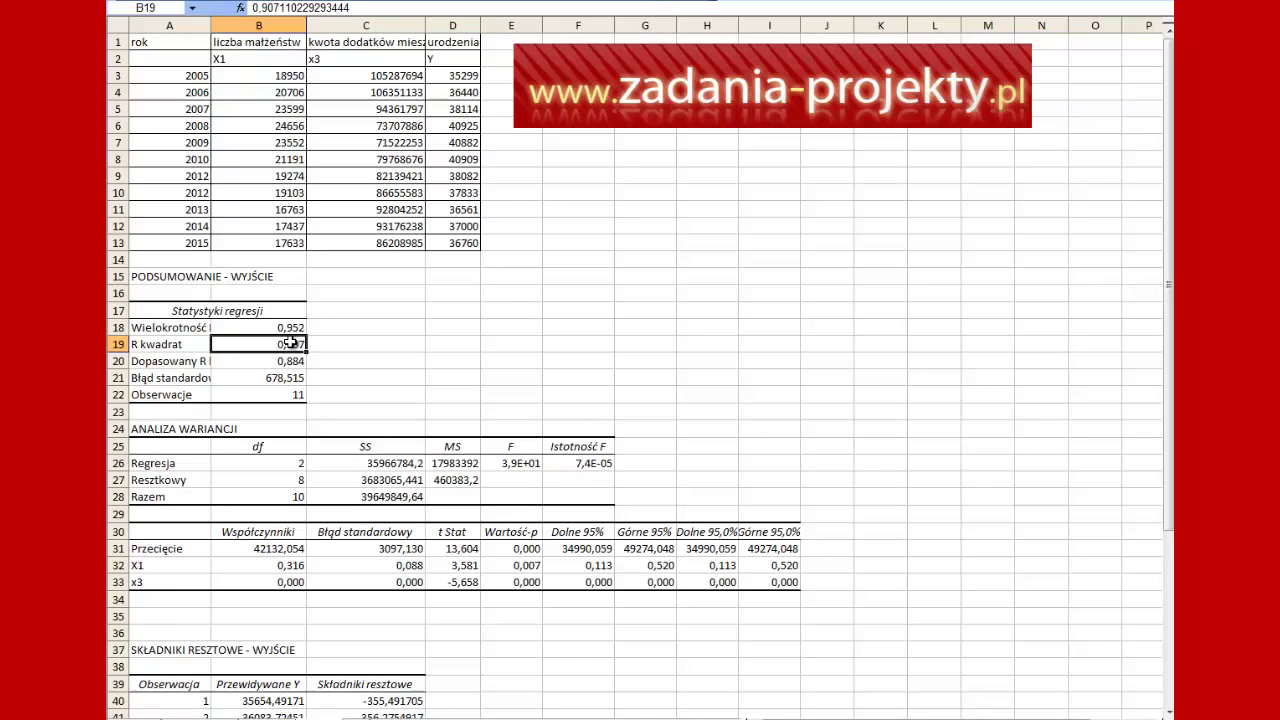
left_click(651, 4)
key("ctrl+b")
left_click(242, 378)
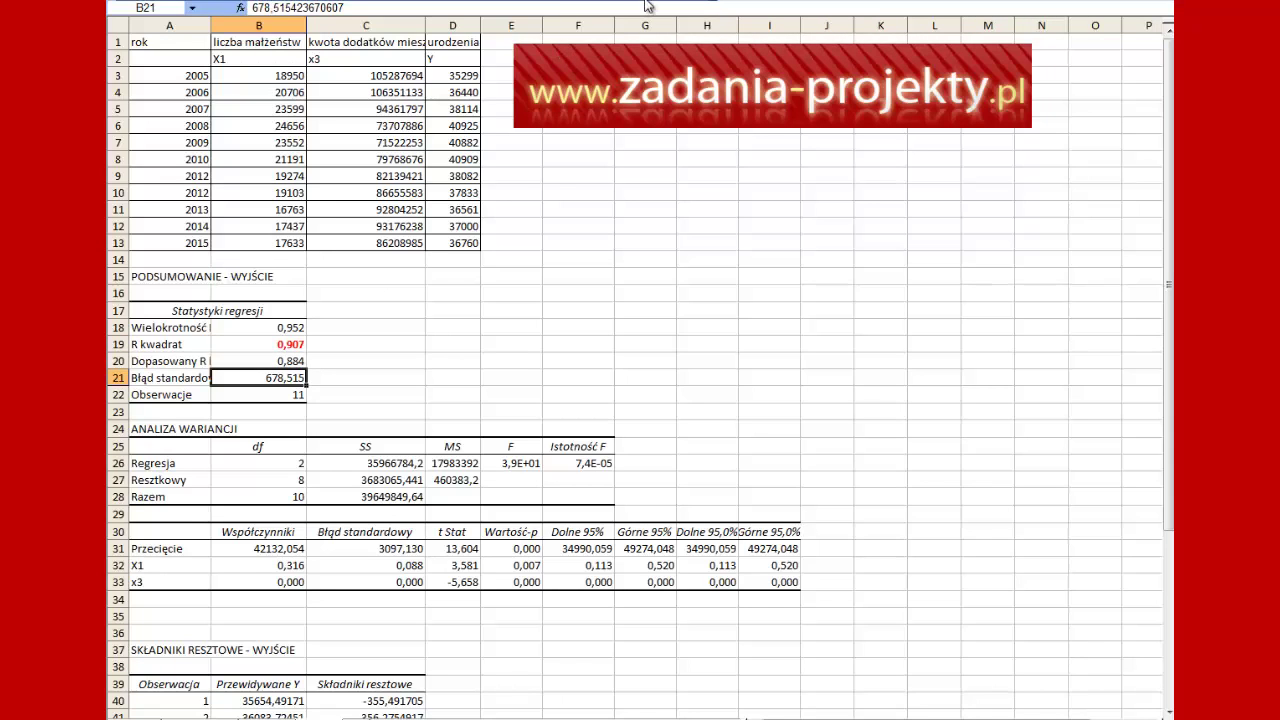
key("ctrl+b")
Make the coefficients B31:B33 and t Stat and p-values D31:E33 red and bold
left_click(283, 551)
left_click_drag(283, 551, 285, 582)
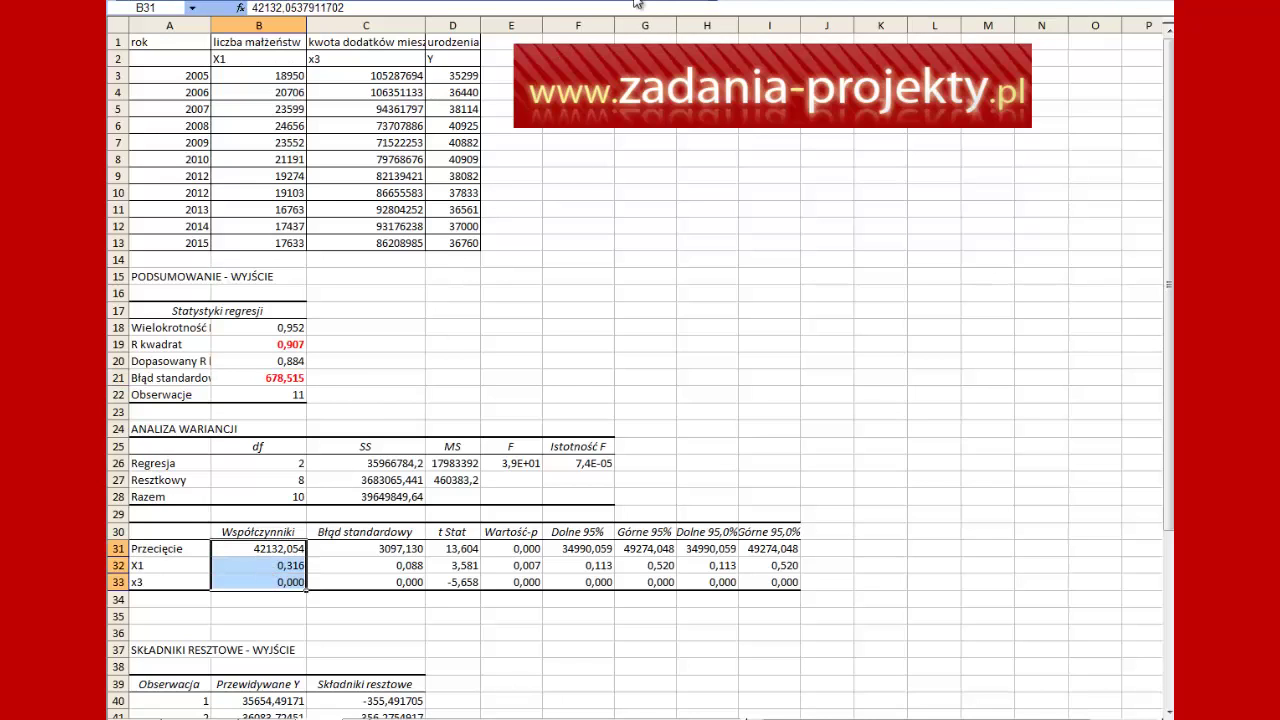
key("F4")
left_click_drag(443, 548, 443, 580)
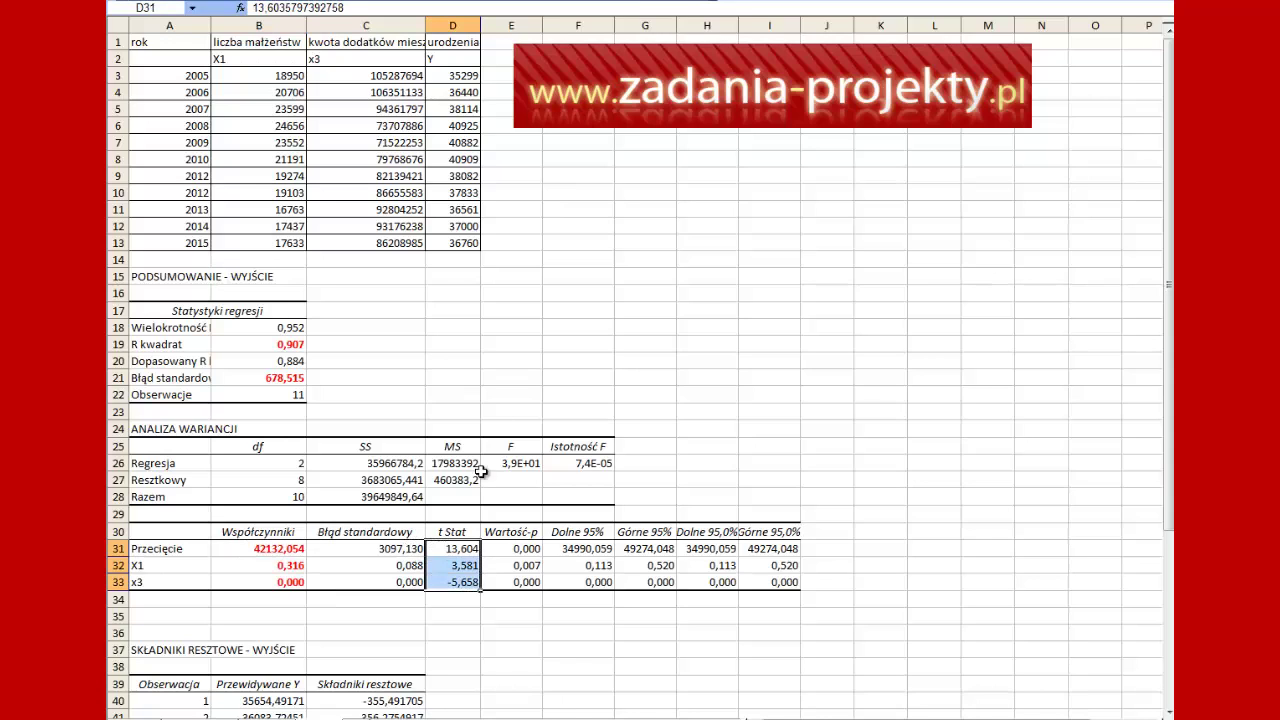
left_click_drag(527, 551, 527, 582)
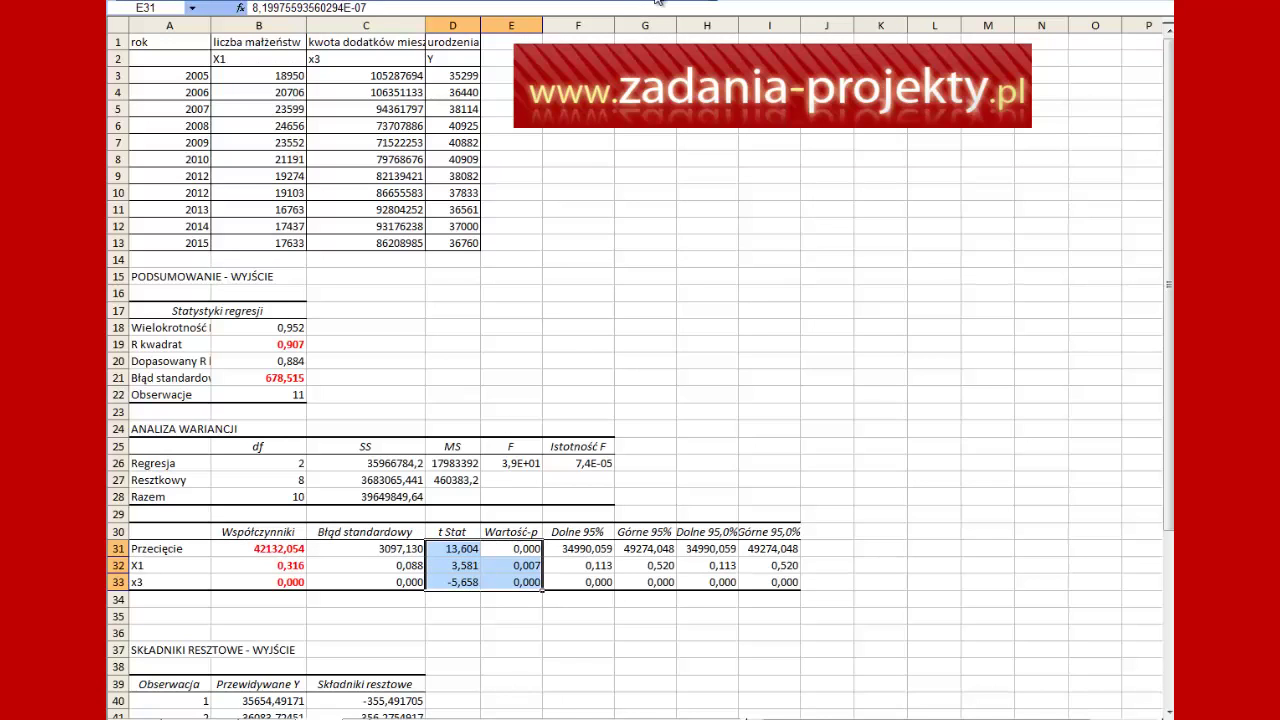
key("F4")
Format the x3 coefficient B33 and p-values E31:E33 as numbers with five decimals
left_click(282, 582)
left_click(510, 582, "ctrl")
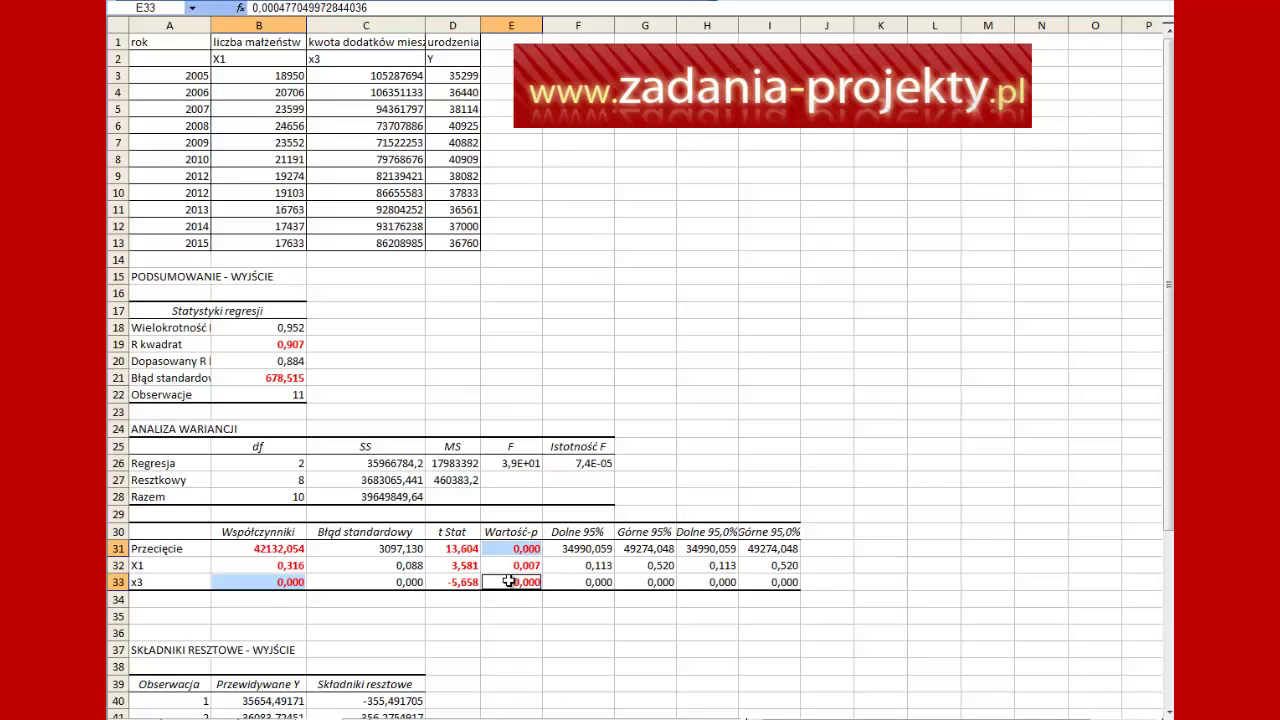
key("shift+Up")
key("shift+Up")
right_click(510, 584)
left_click(578, 490)
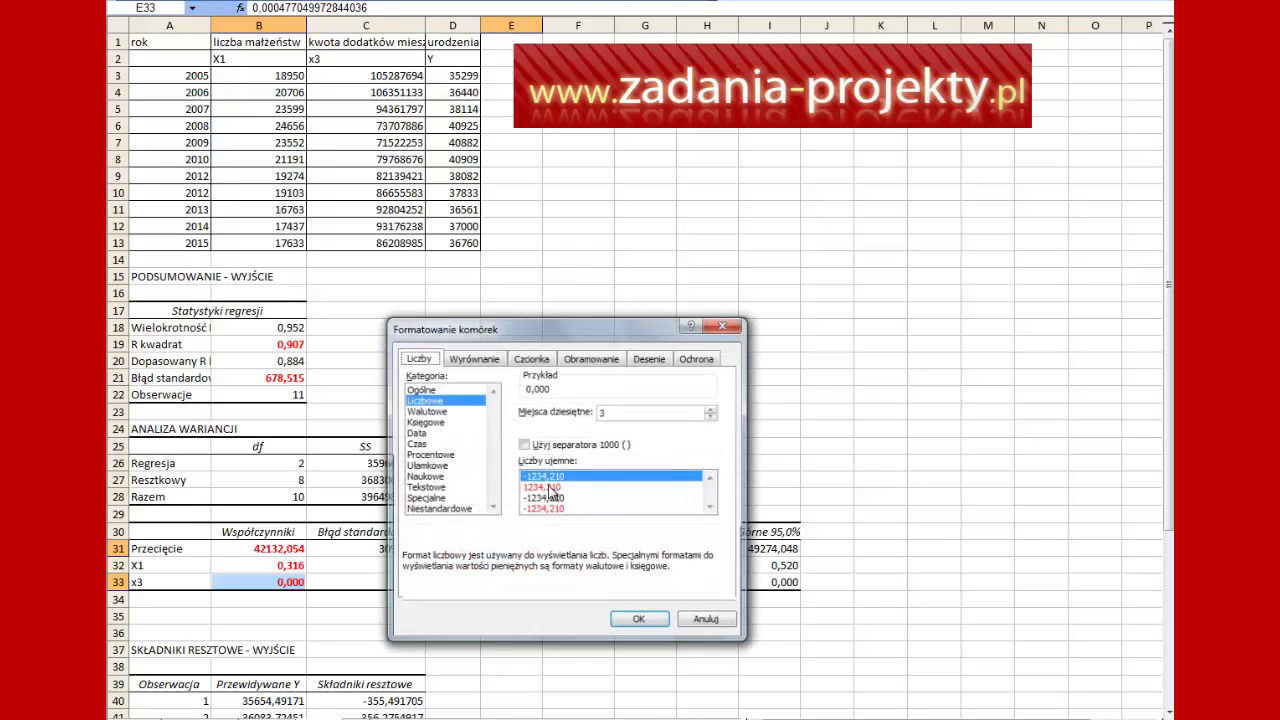
key("Return")
left_click(503, 5)
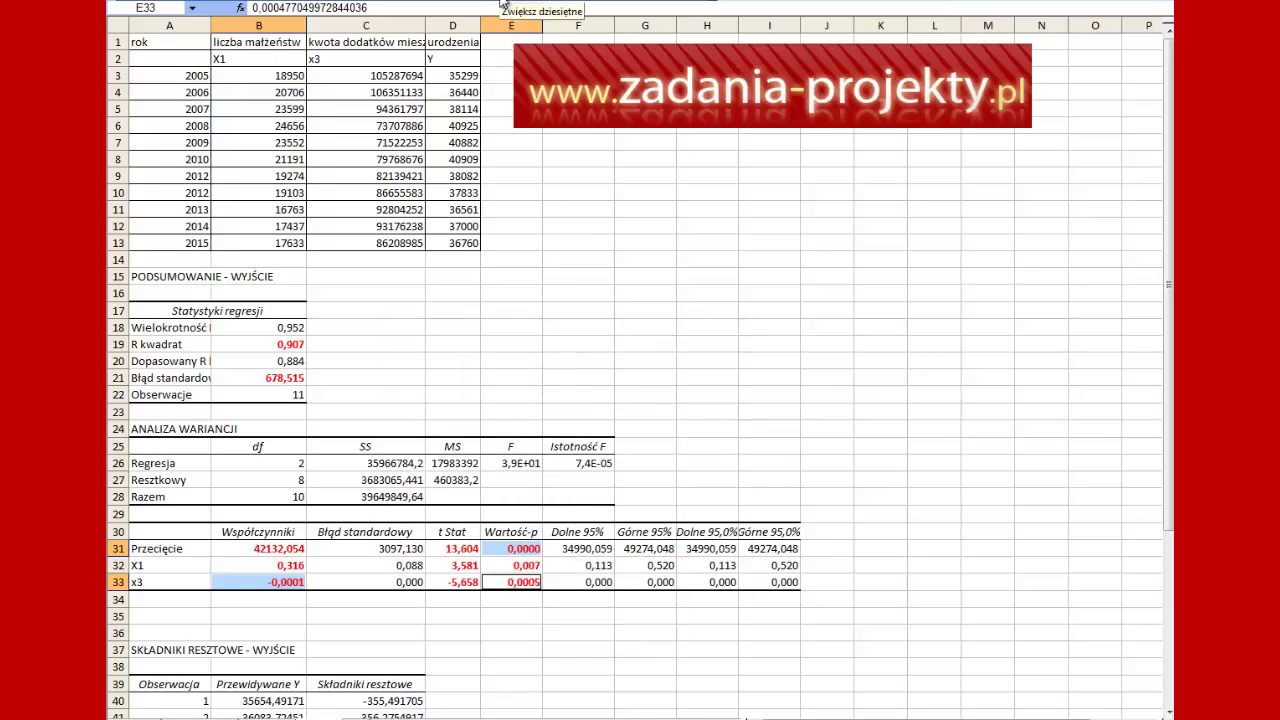
left_click(503, 5)
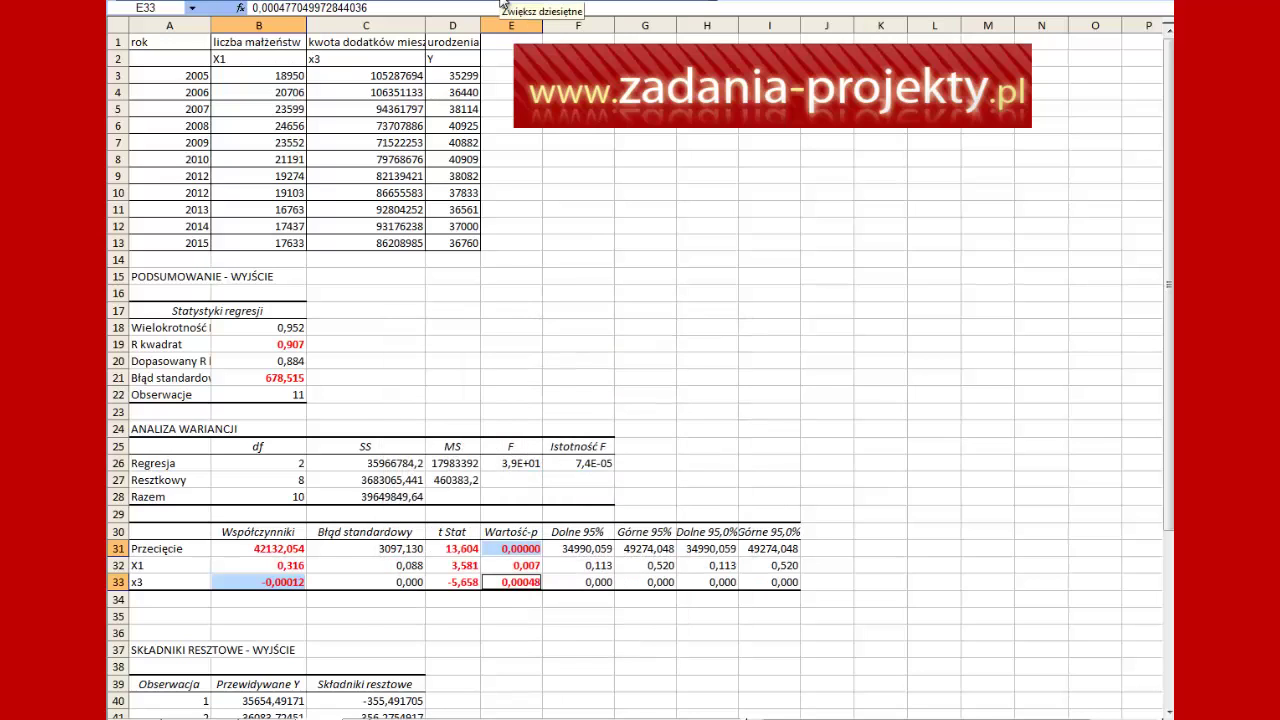
left_click(280, 580)
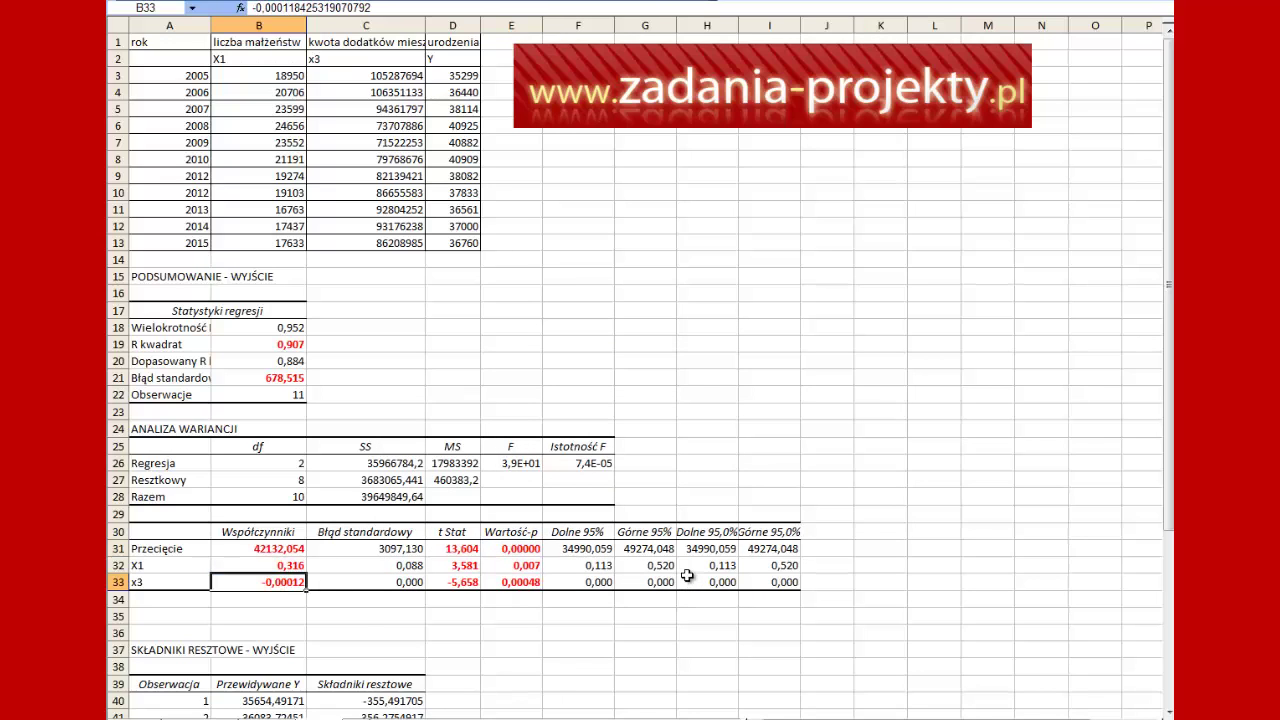
Reduce the predicted values and residuals in B40:C50 to three decimals
scroll(374, 586, "down", 4)
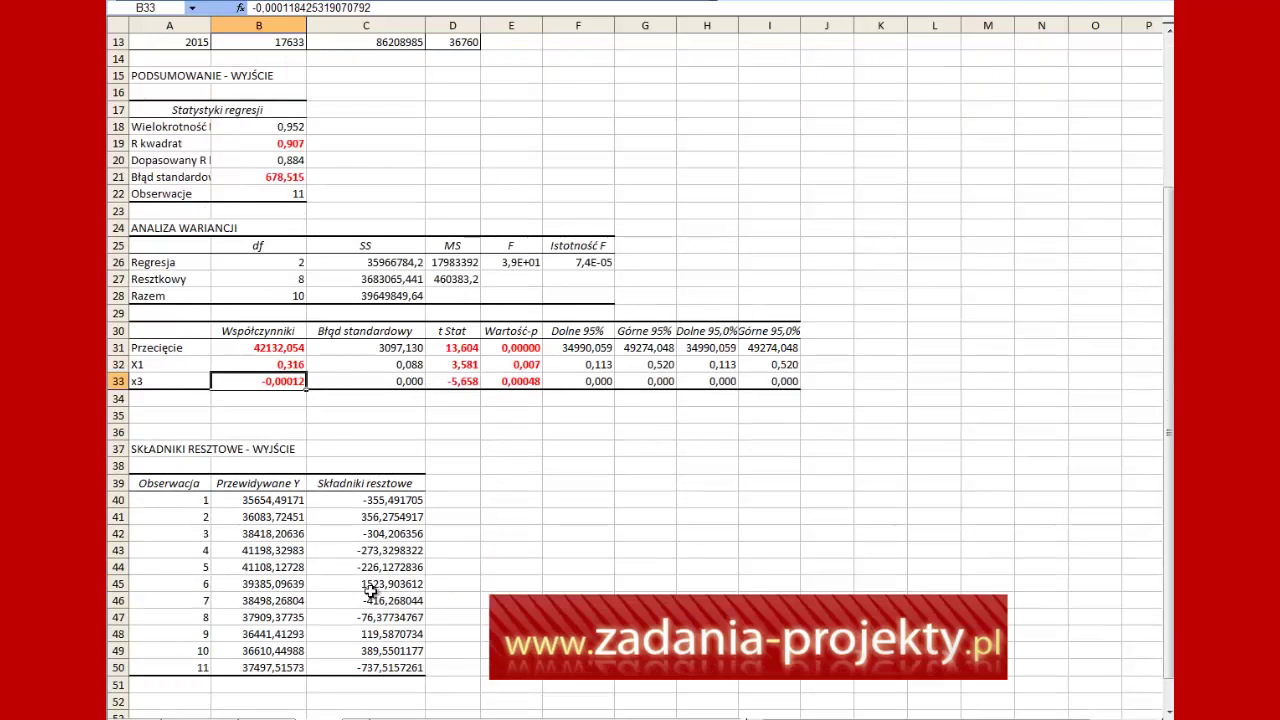
left_click_drag(282, 505, 350, 667)
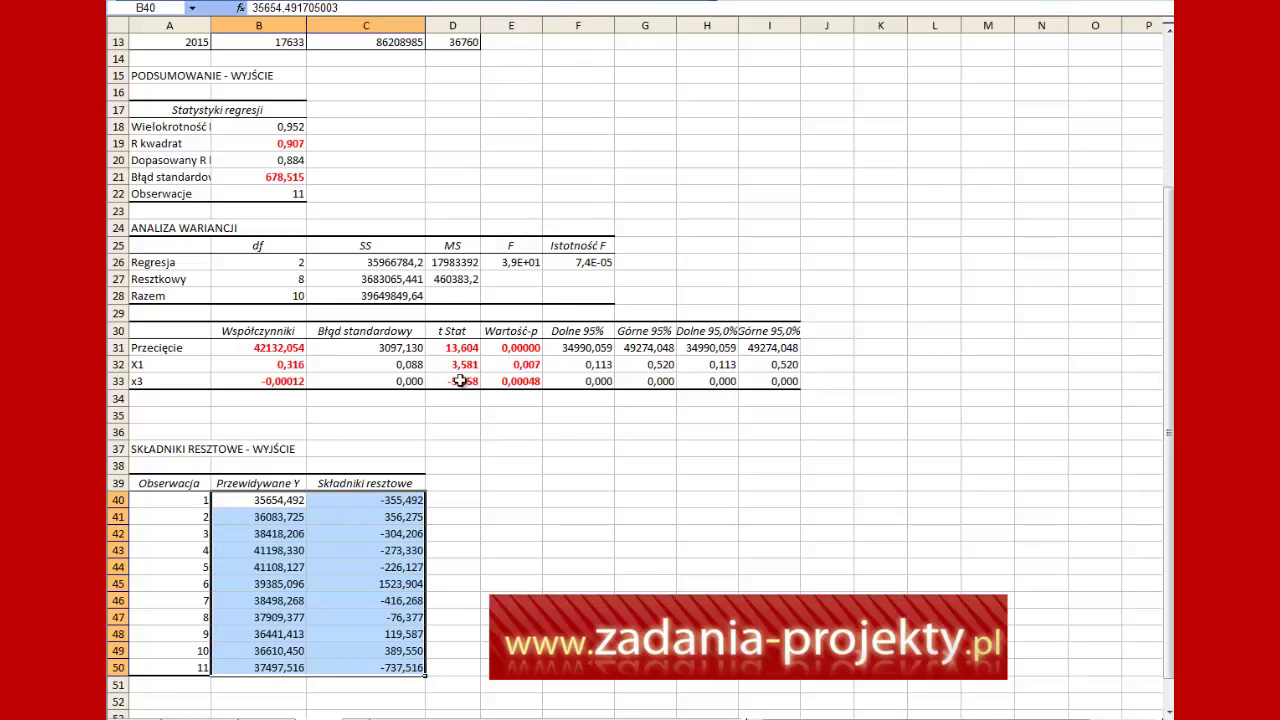
left_click(398, 636)
Move the website banner picture to just below the coefficients table
scroll(368, 633, "up", 4)
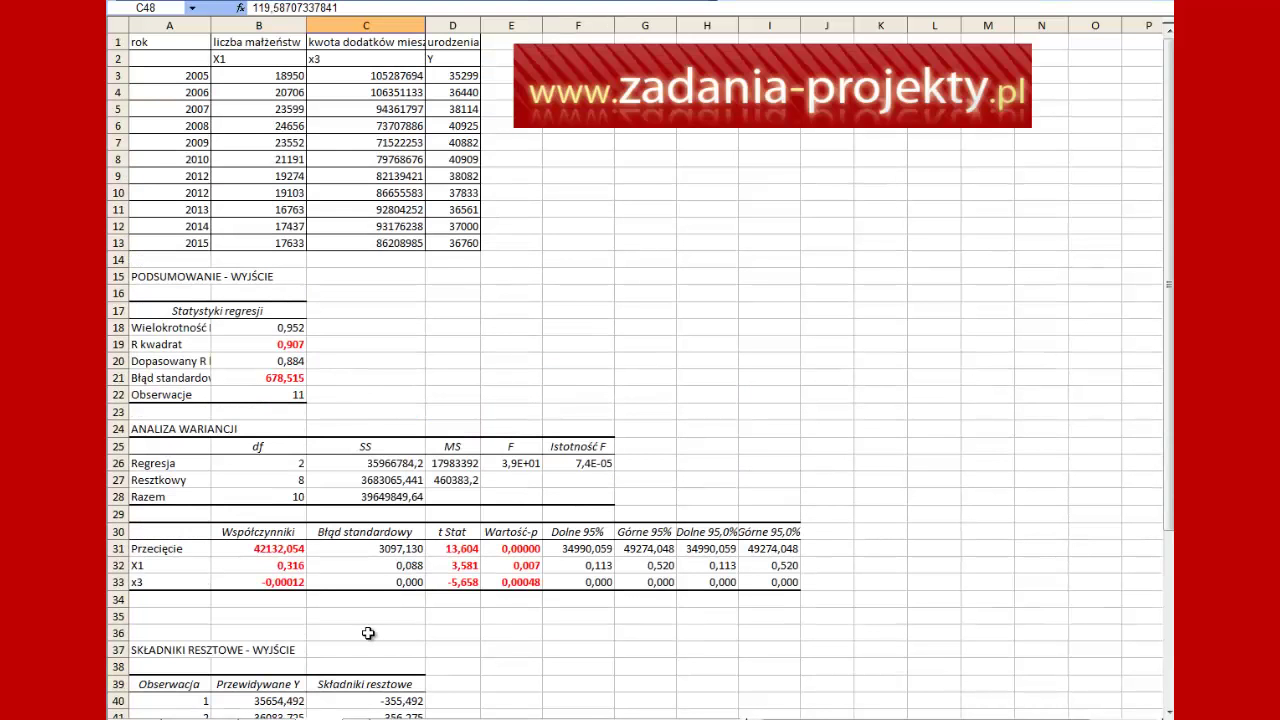
scroll(335, 568, "down", 1)
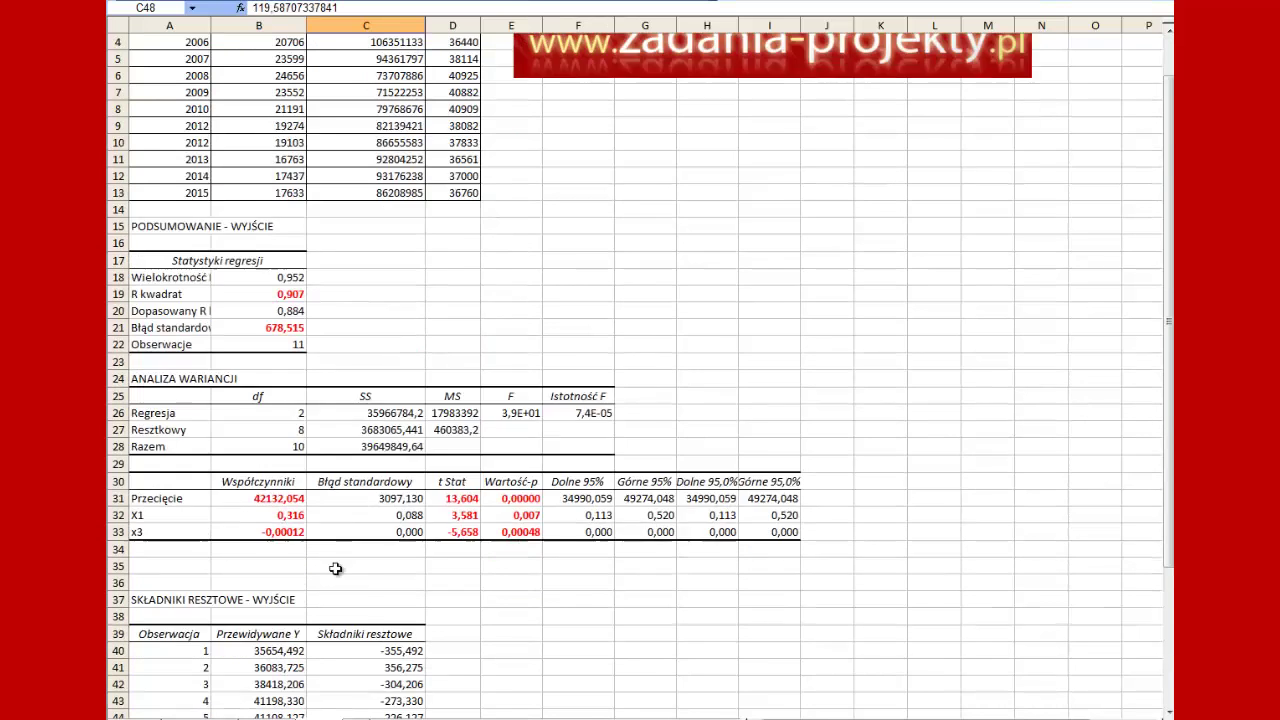
scroll(335, 568, "down", 2)
left_click_drag(580, 700, 550, 515)
scroll(550, 515, "up", 2)
scroll(540, 516, "up", 1)
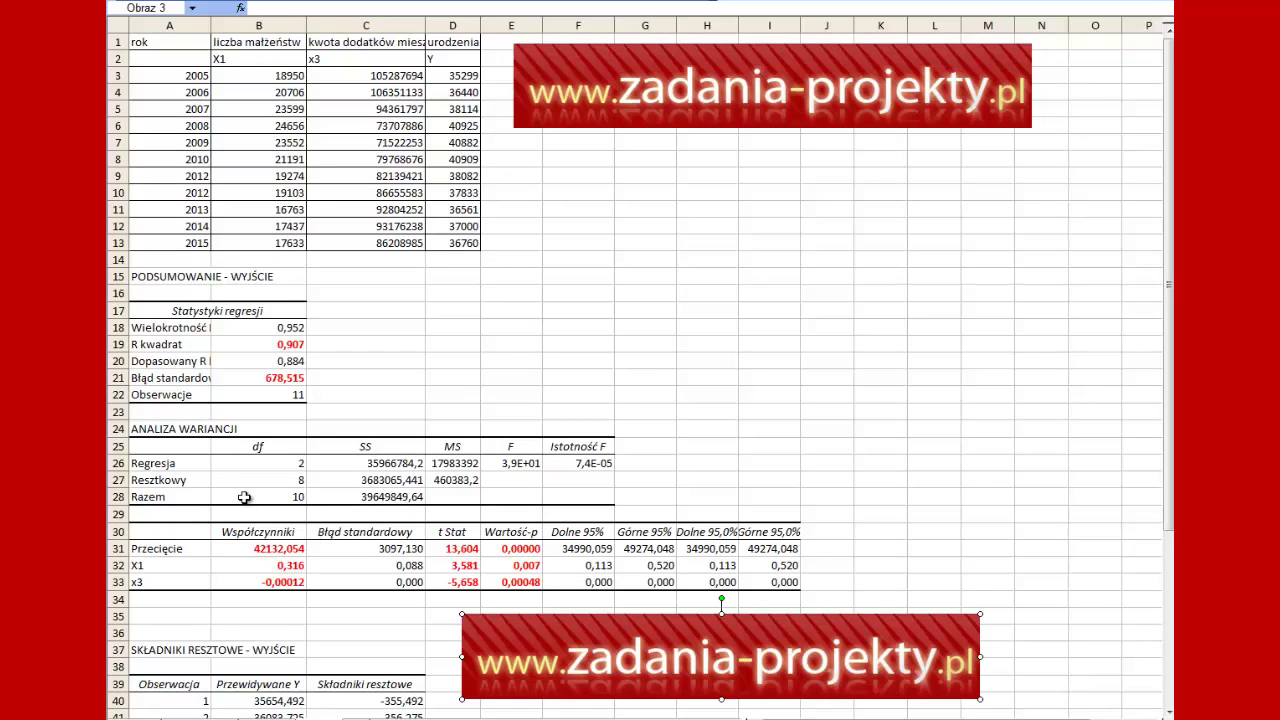
left_click(285, 549)
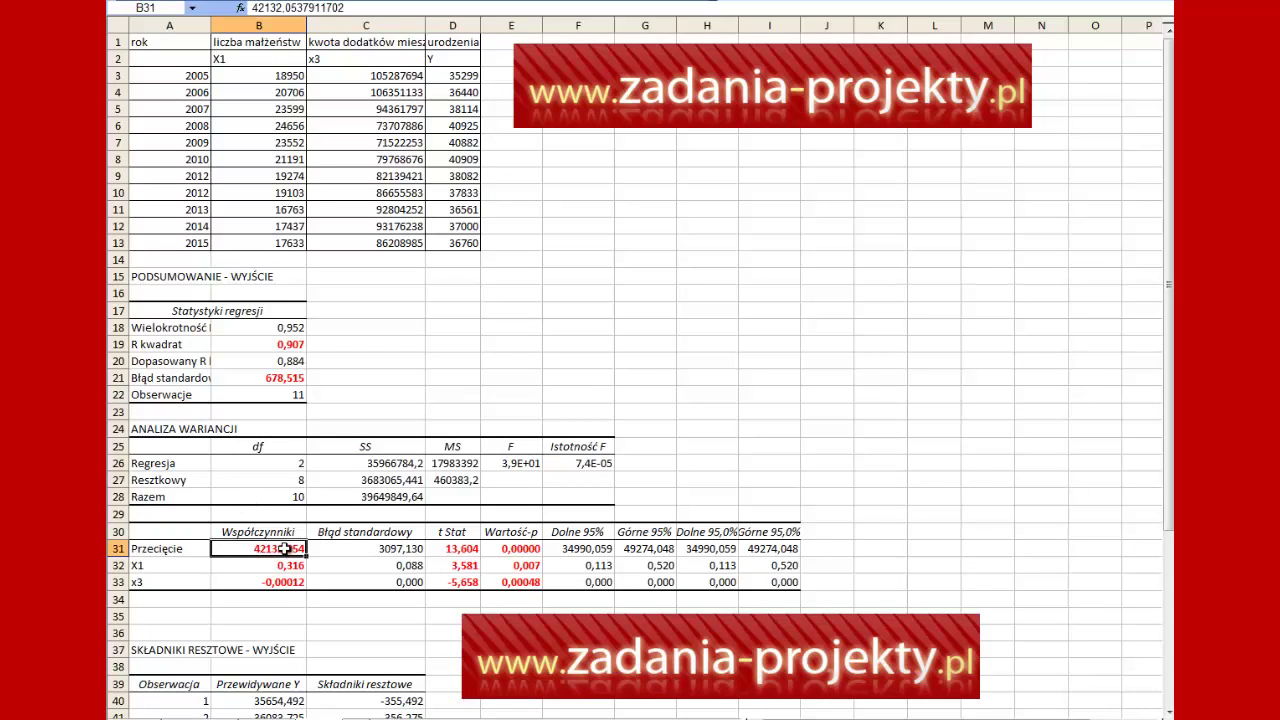
left_click_drag(285, 551, 285, 584)
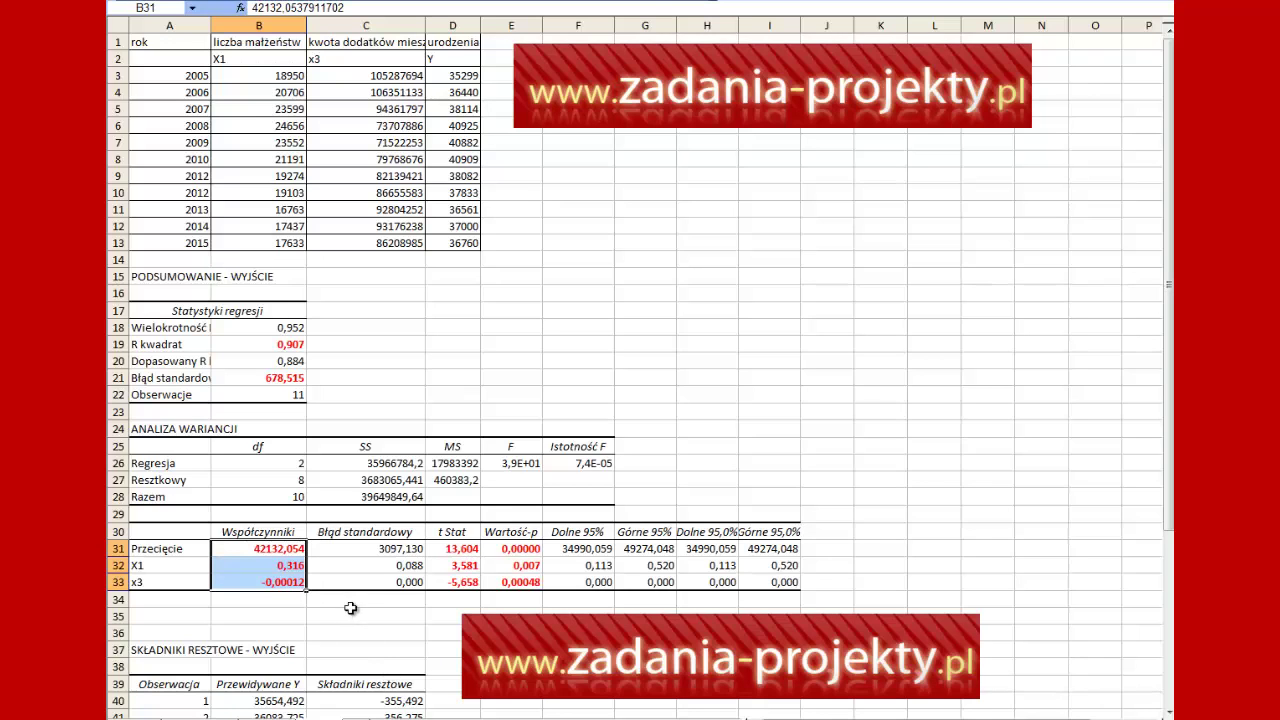
left_click(277, 563)
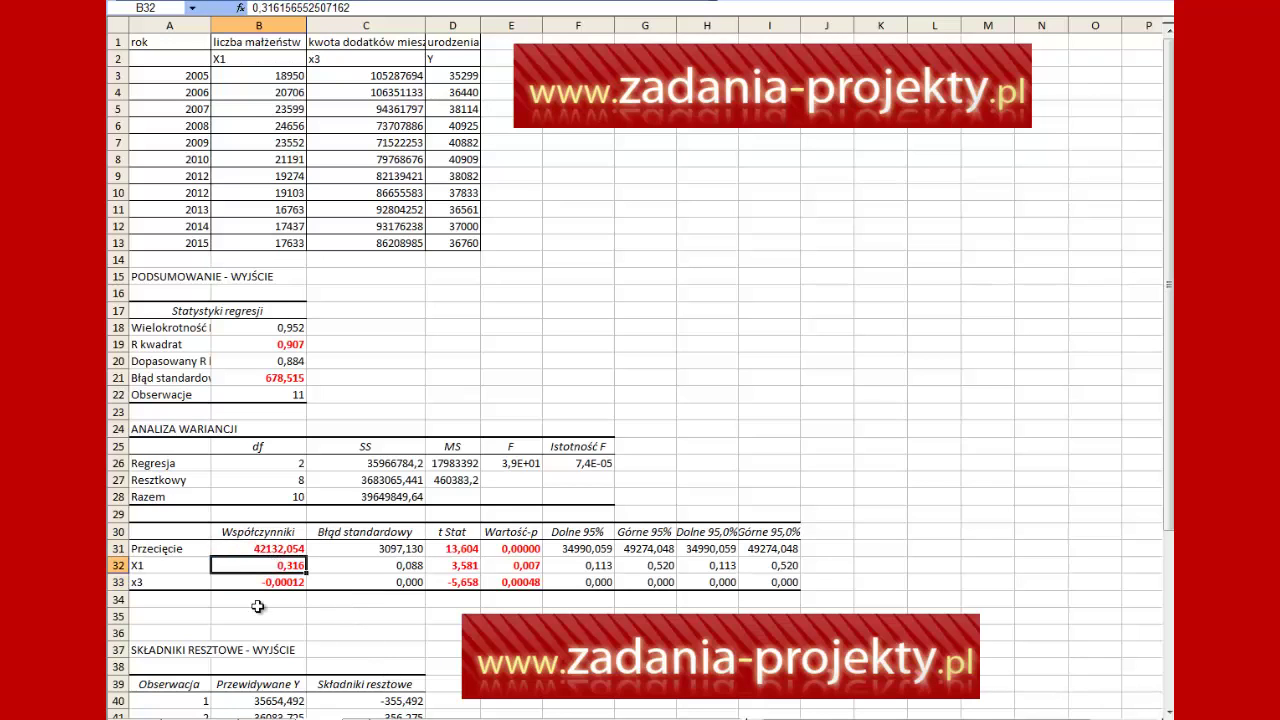
left_click(279, 586)
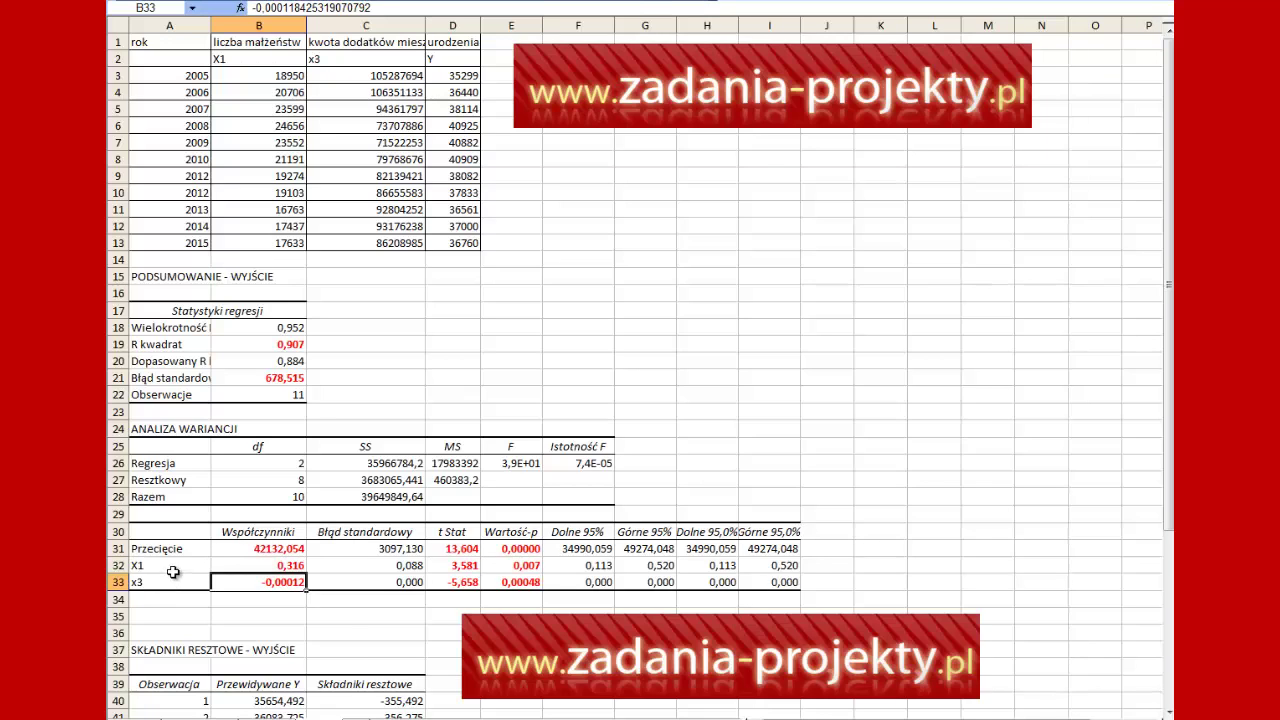
left_click_drag(170, 566, 165, 581)
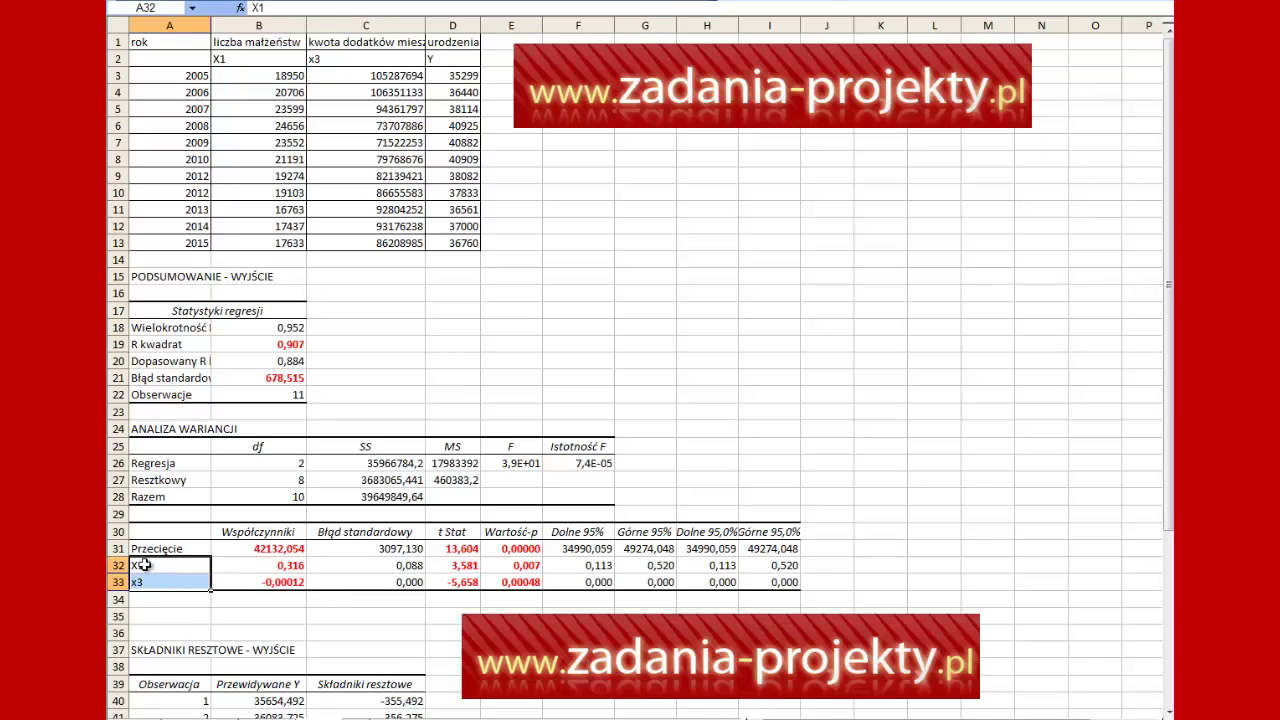
left_click(143, 584)
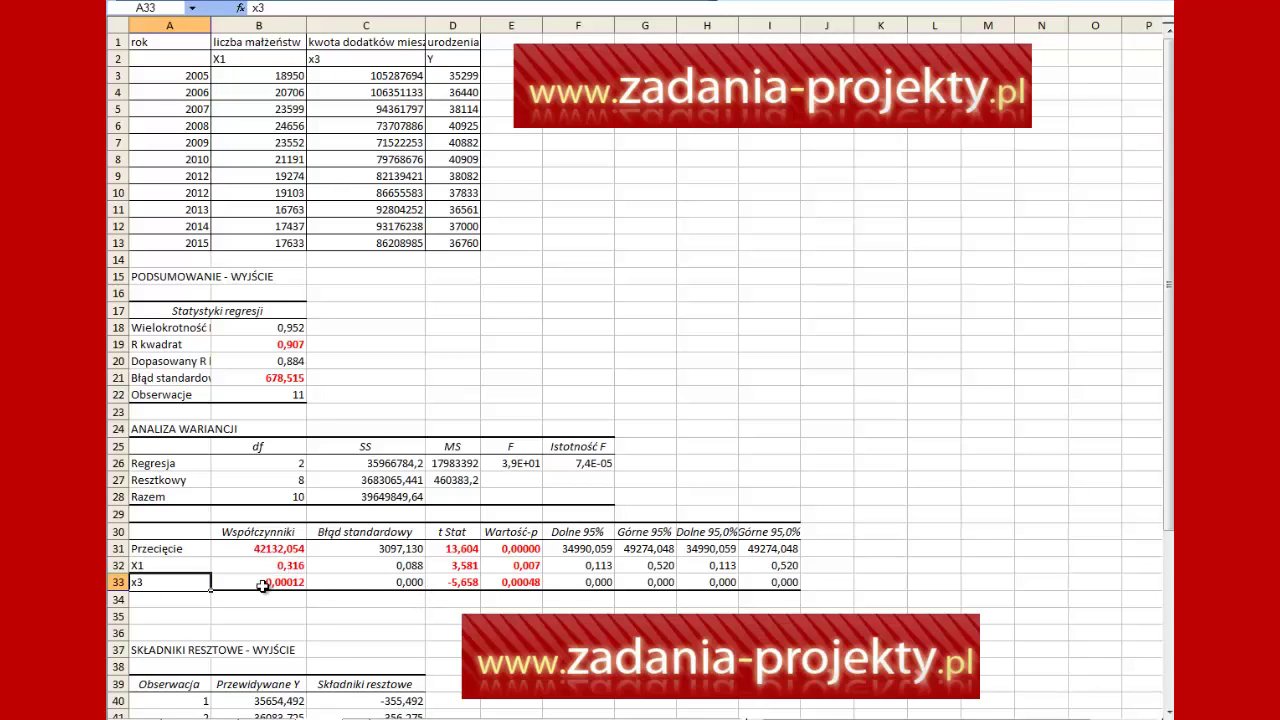
left_click_drag(262, 585, 272, 549)
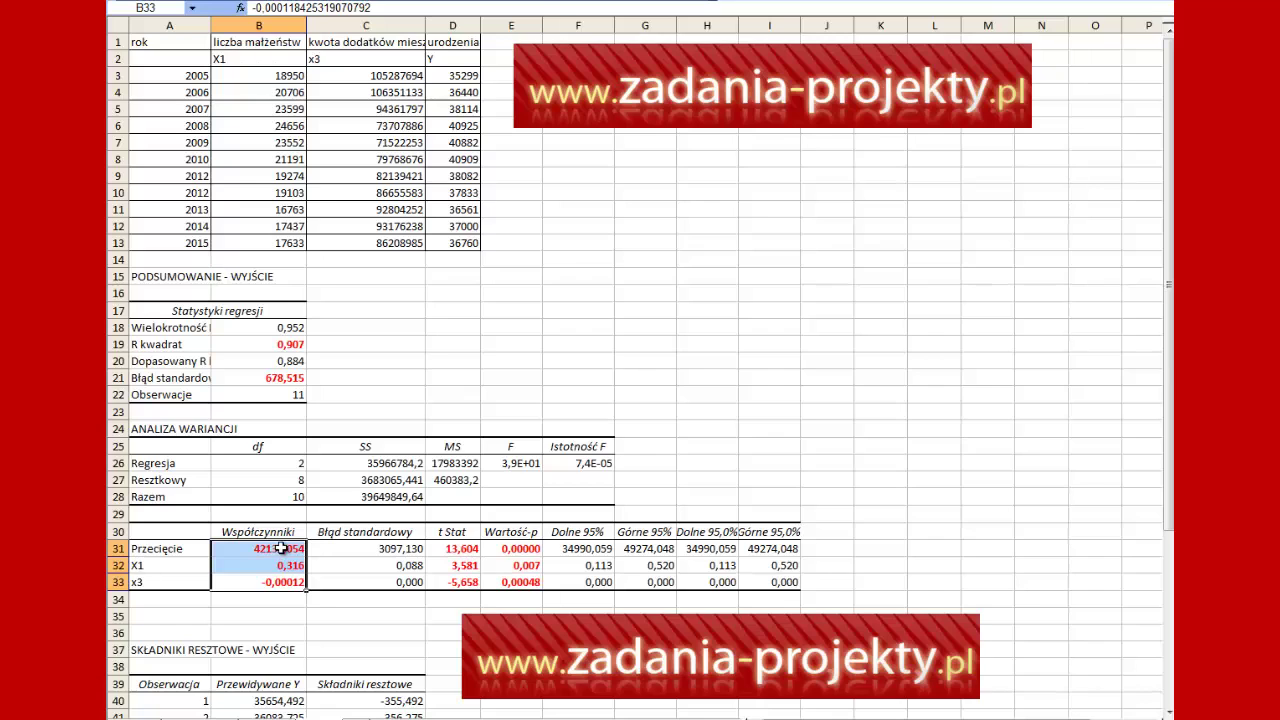
left_click(276, 548)
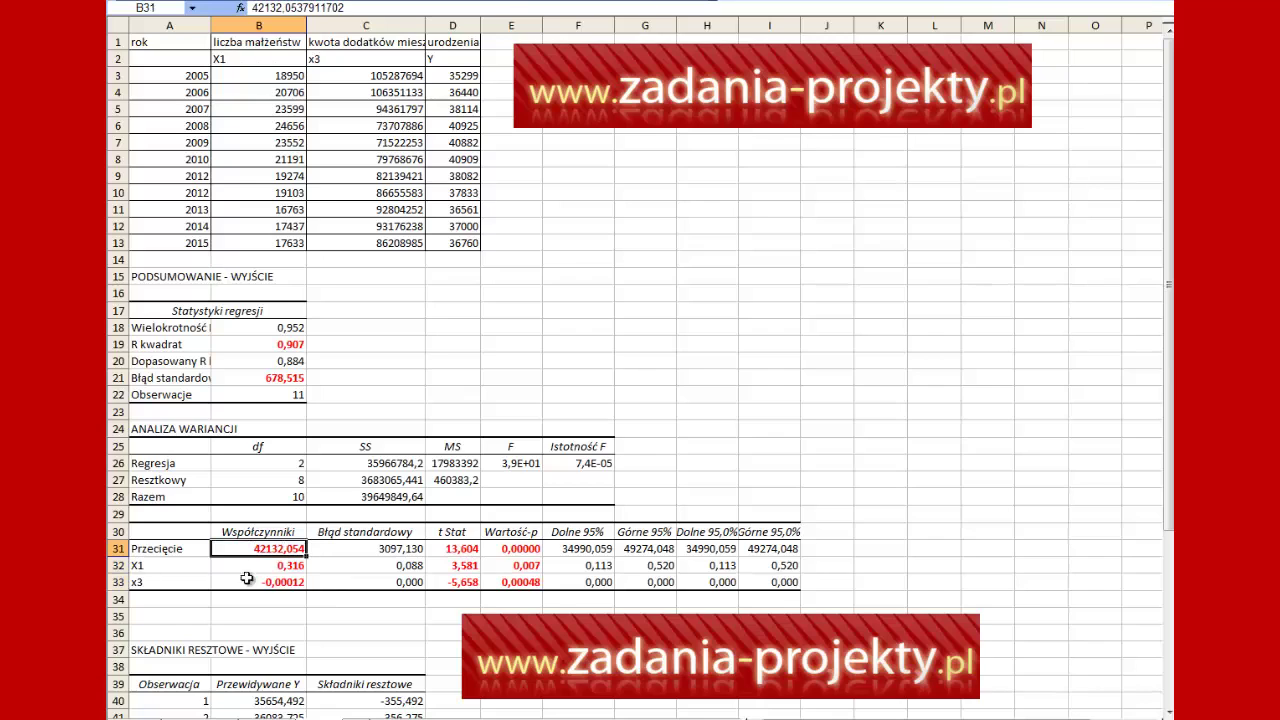
left_click(160, 566)
left_click(301, 583)
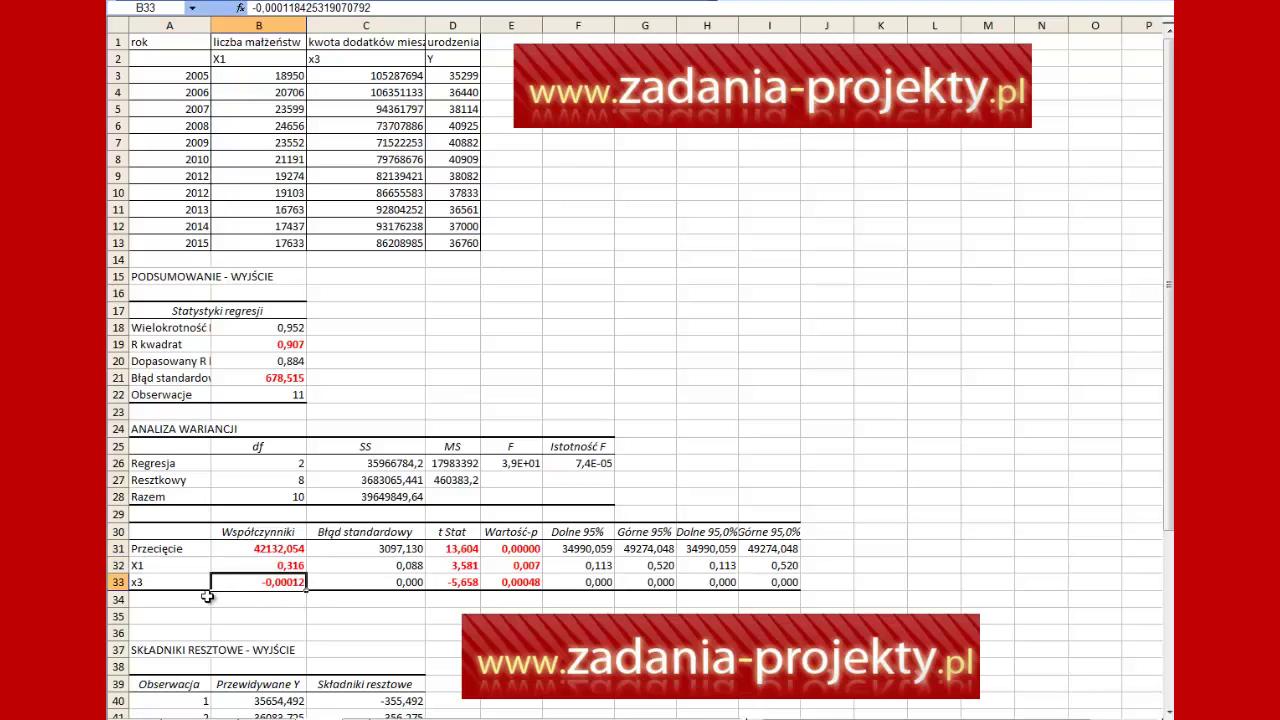
left_click(177, 581)
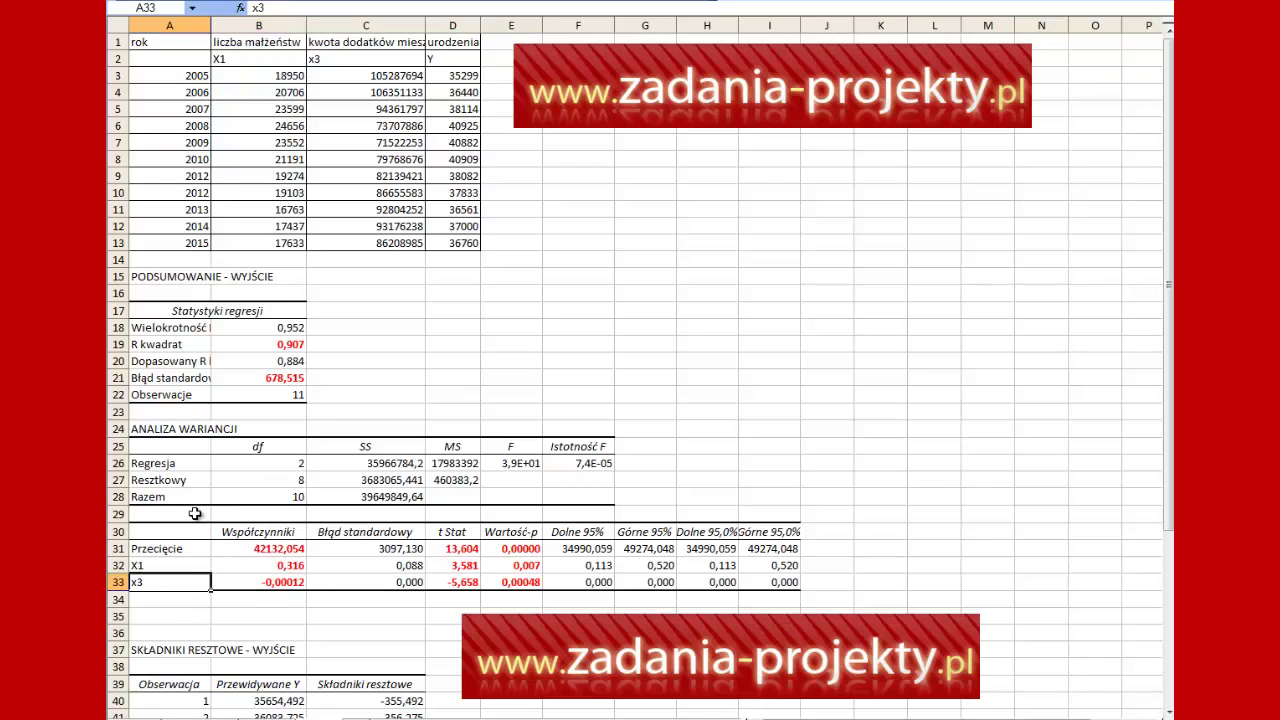
left_click_drag(466, 550, 456, 582)
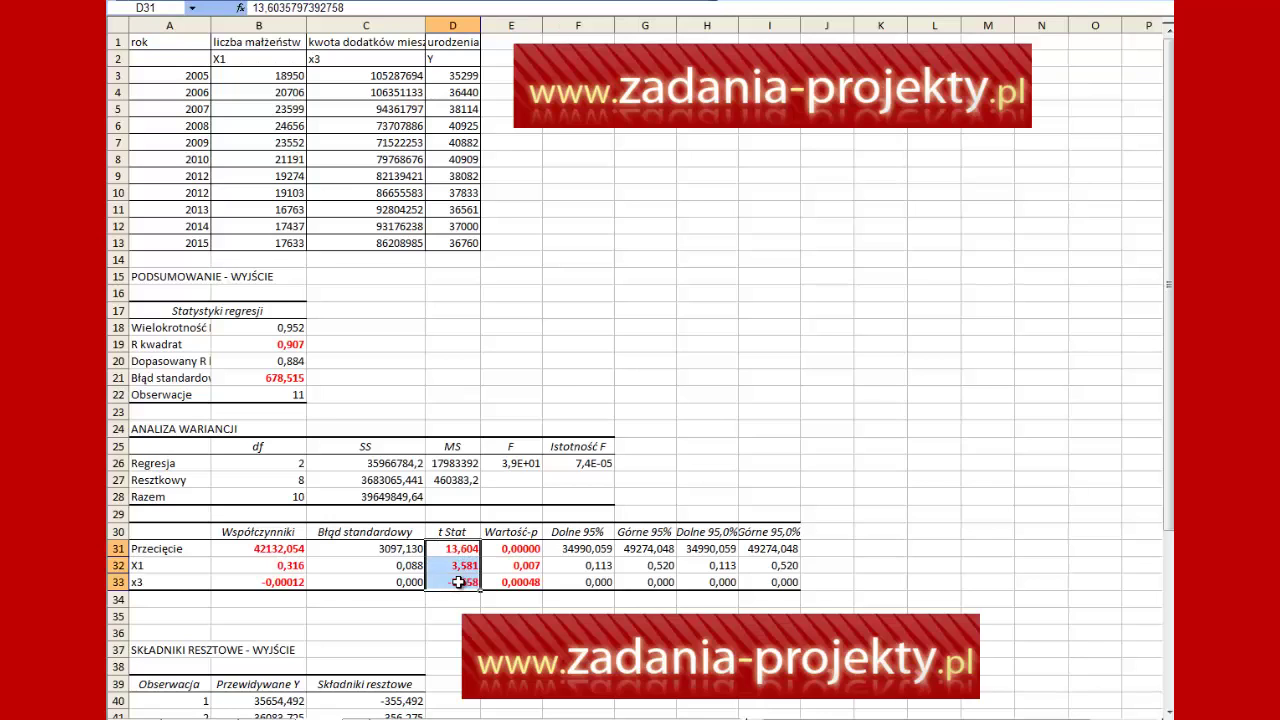
left_click(462, 530)
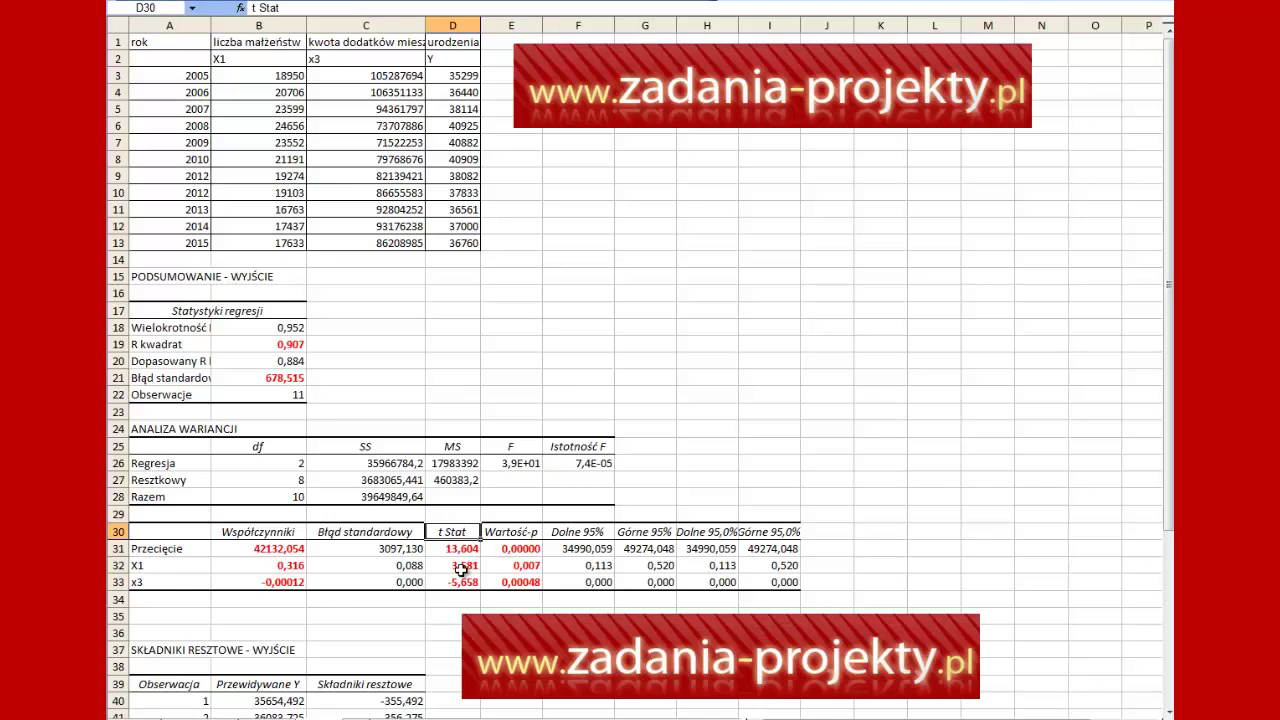
left_click(467, 566)
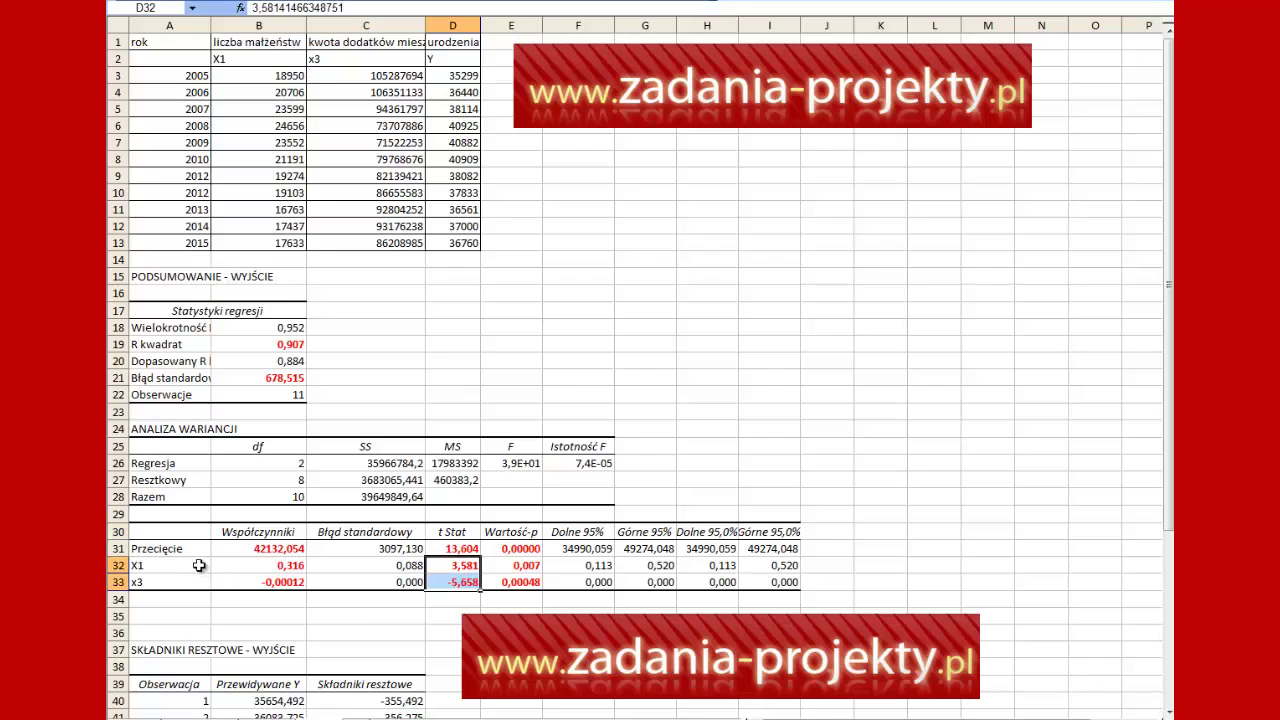
left_click_drag(197, 566, 197, 588)
left_click_drag(465, 565, 458, 594)
Select the X1 and x3 p-values 0,007 and 0,00048, then the Istotność F cell F26
left_click_drag(522, 562, 520, 582)
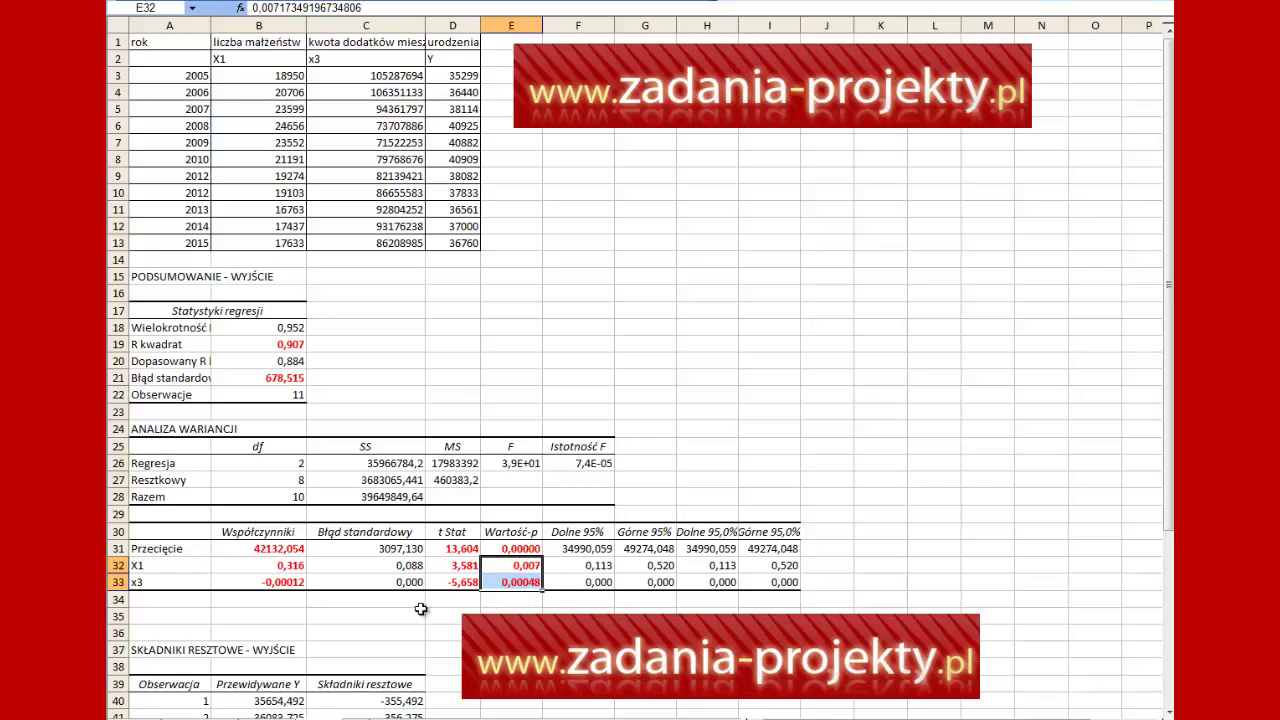
left_click_drag(141, 561, 145, 582)
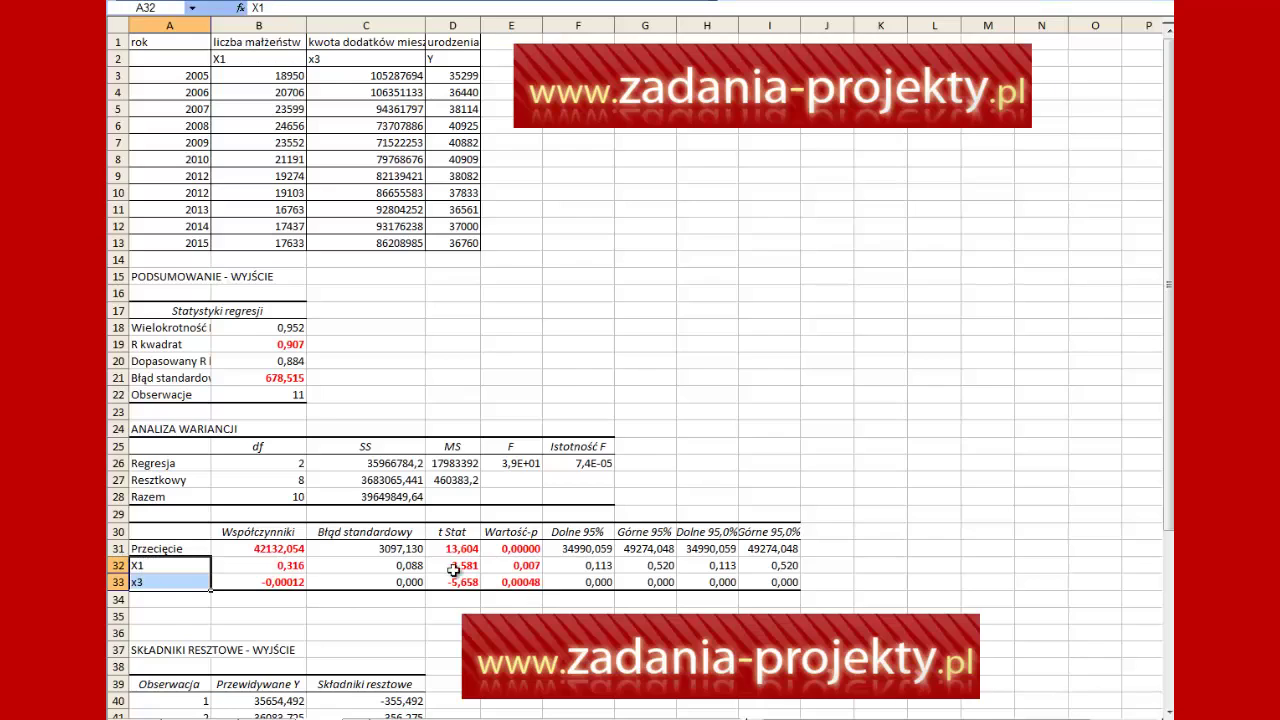
left_click(514, 599)
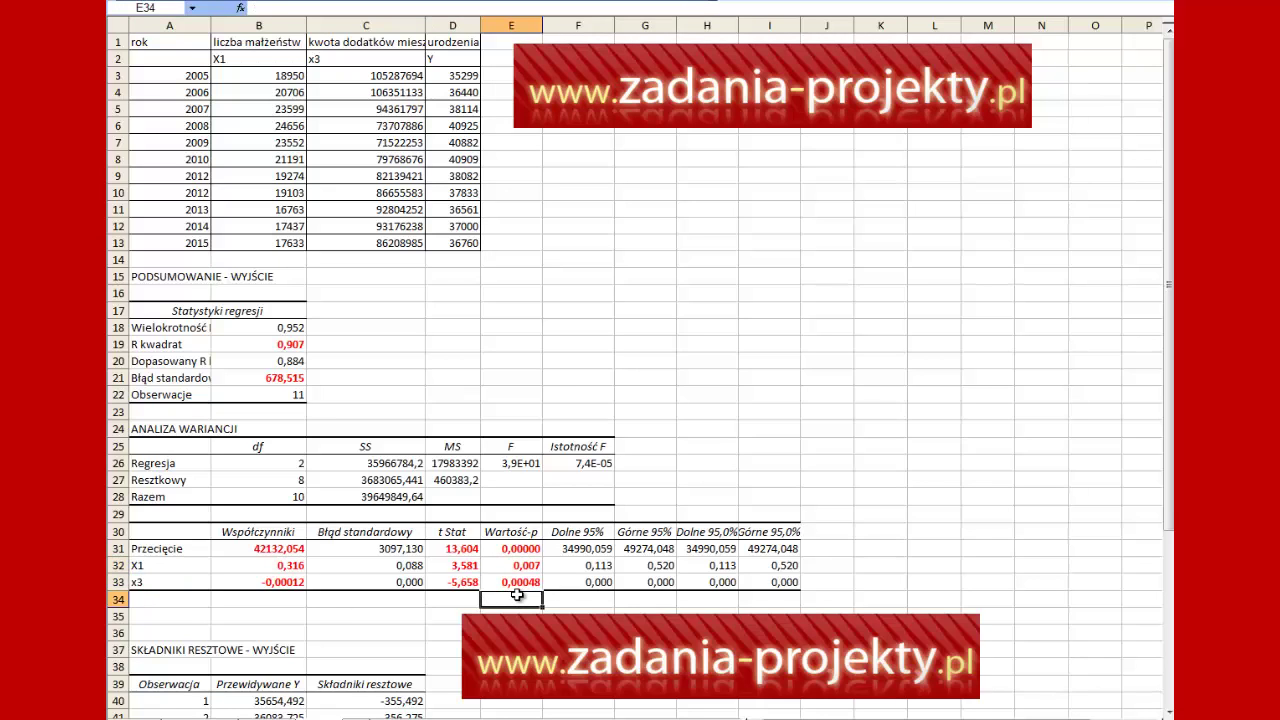
left_click(157, 564)
left_click(155, 582)
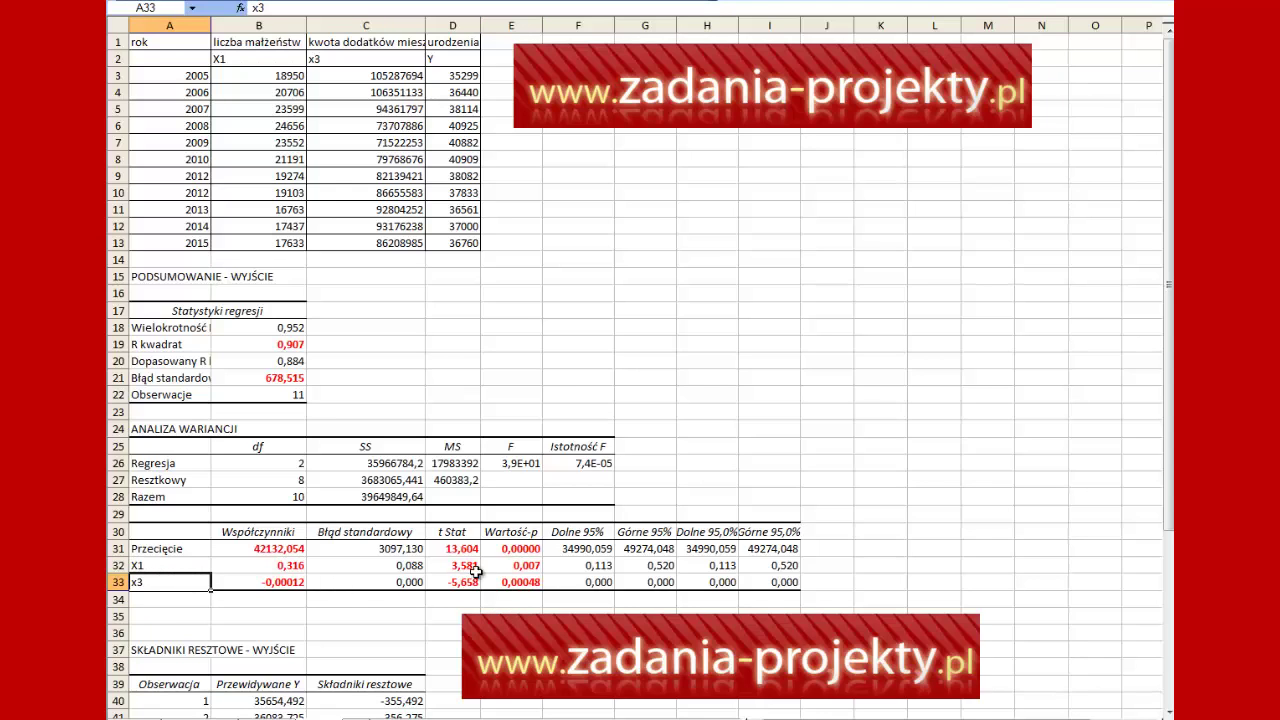
left_click_drag(512, 566, 514, 578)
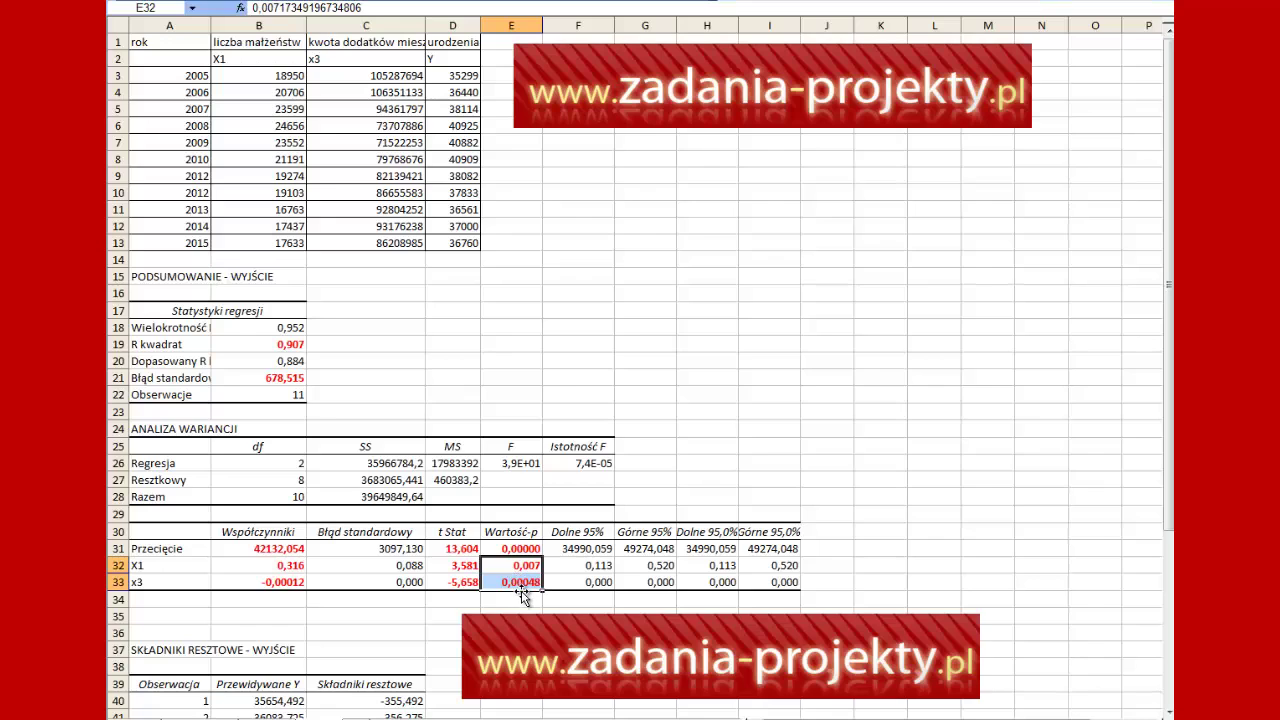
left_click(577, 468)
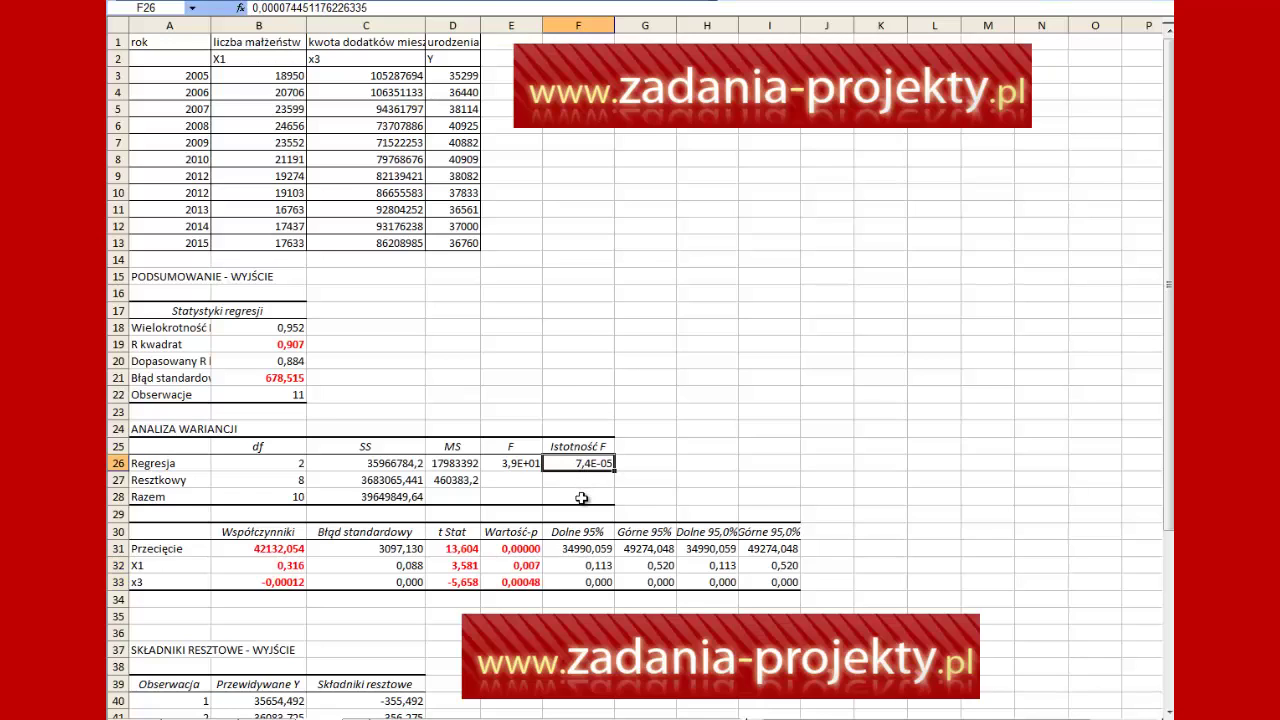
Make the Istotność F value 7,4E-05 red and bold
left_click(653, 4)
key("ctrl+b")
left_click_drag(522, 584, 524, 568)
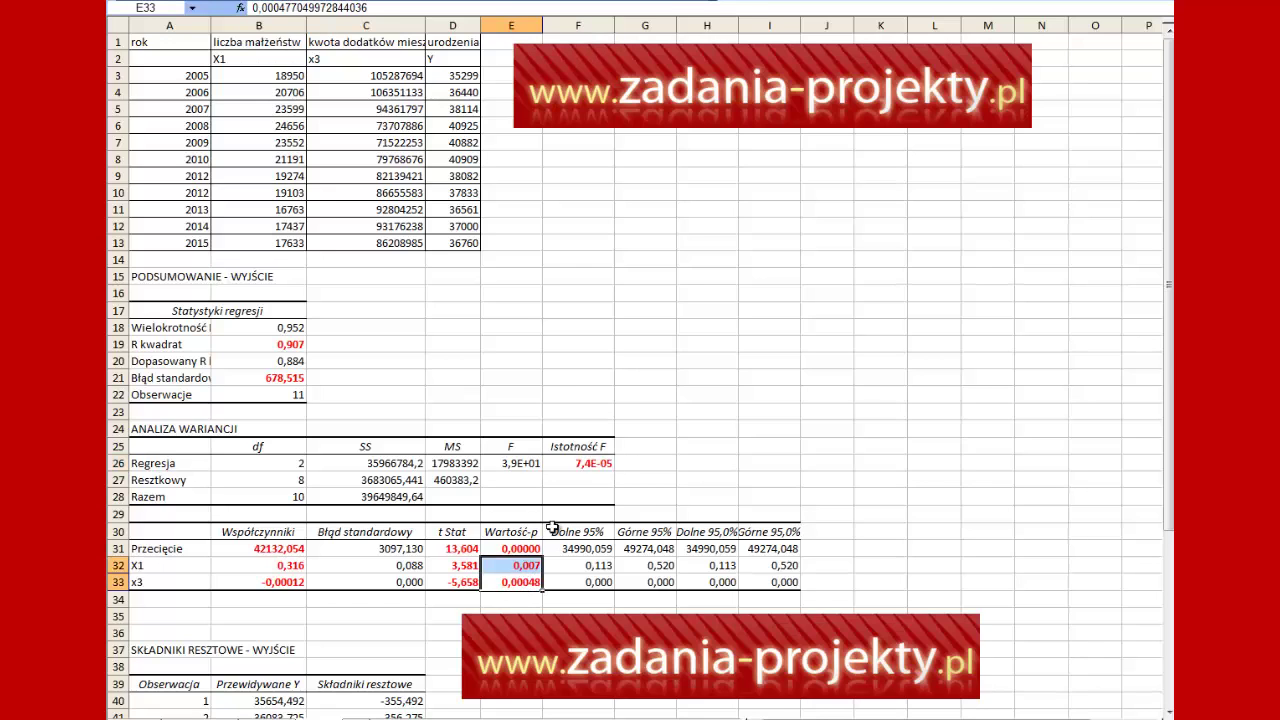
left_click(606, 464)
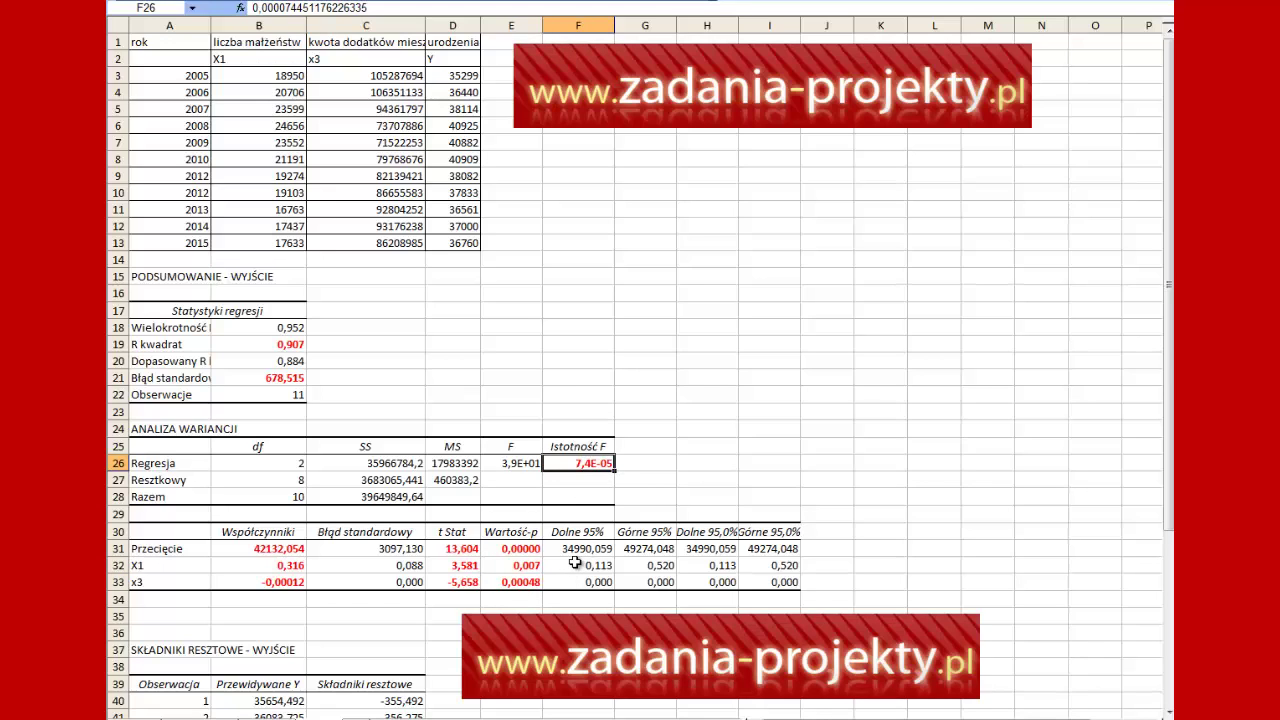
left_click(184, 430)
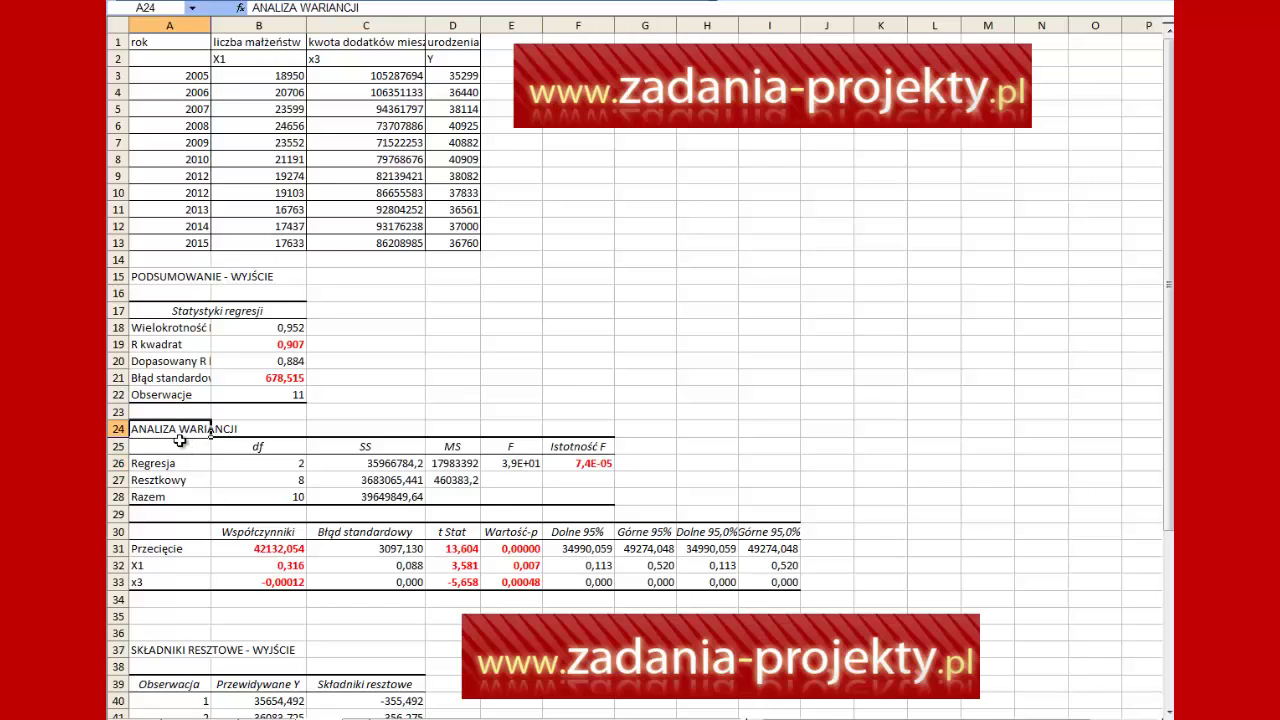
left_click(265, 344)
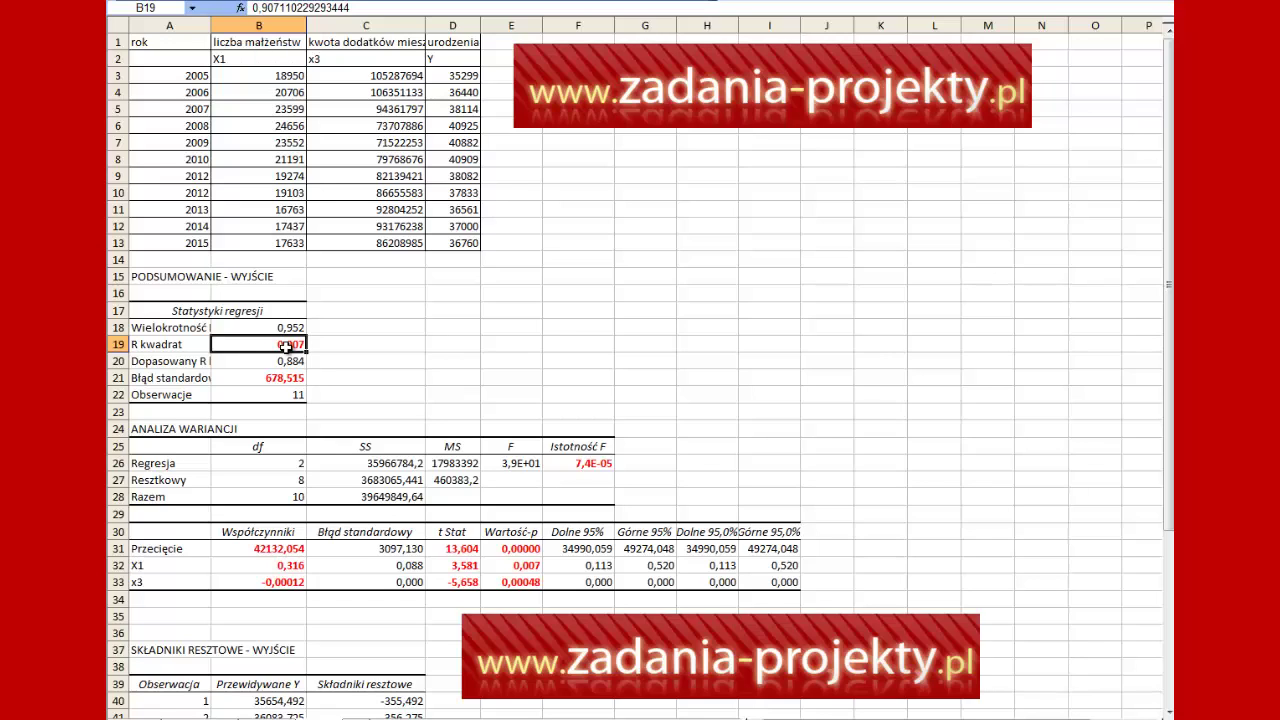
left_click_drag(184, 566, 180, 580)
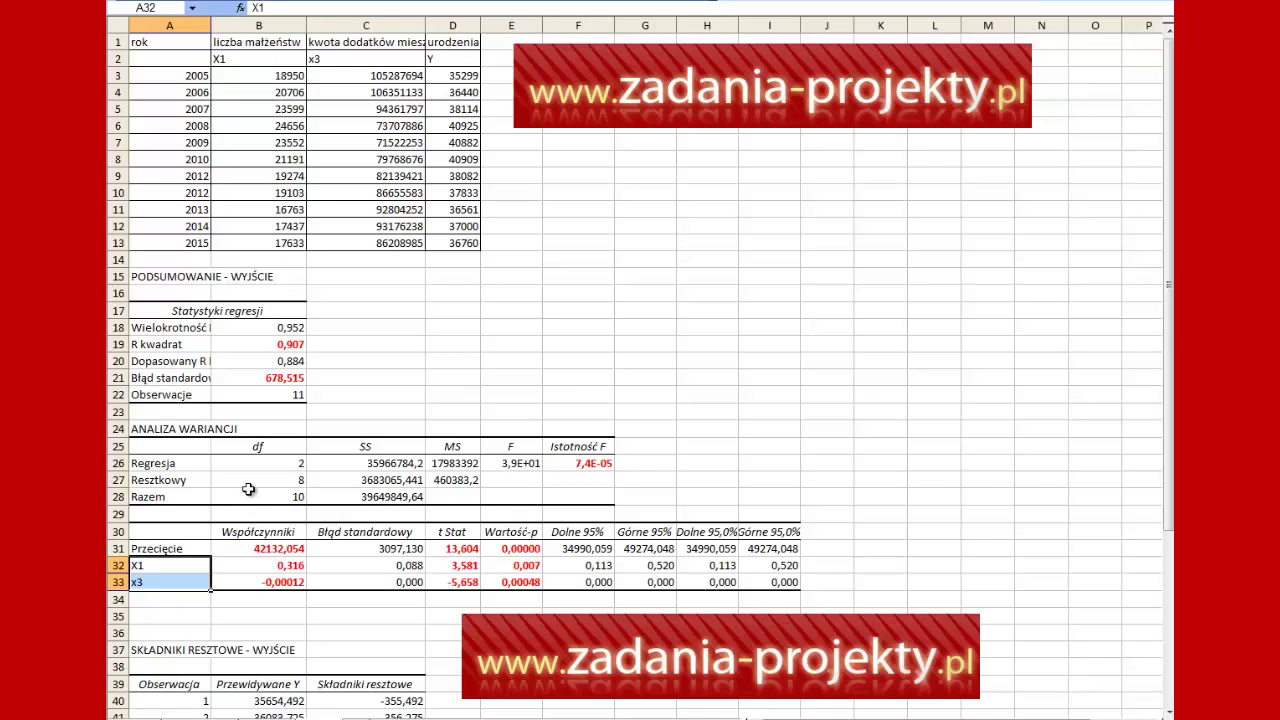
left_click(462, 43)
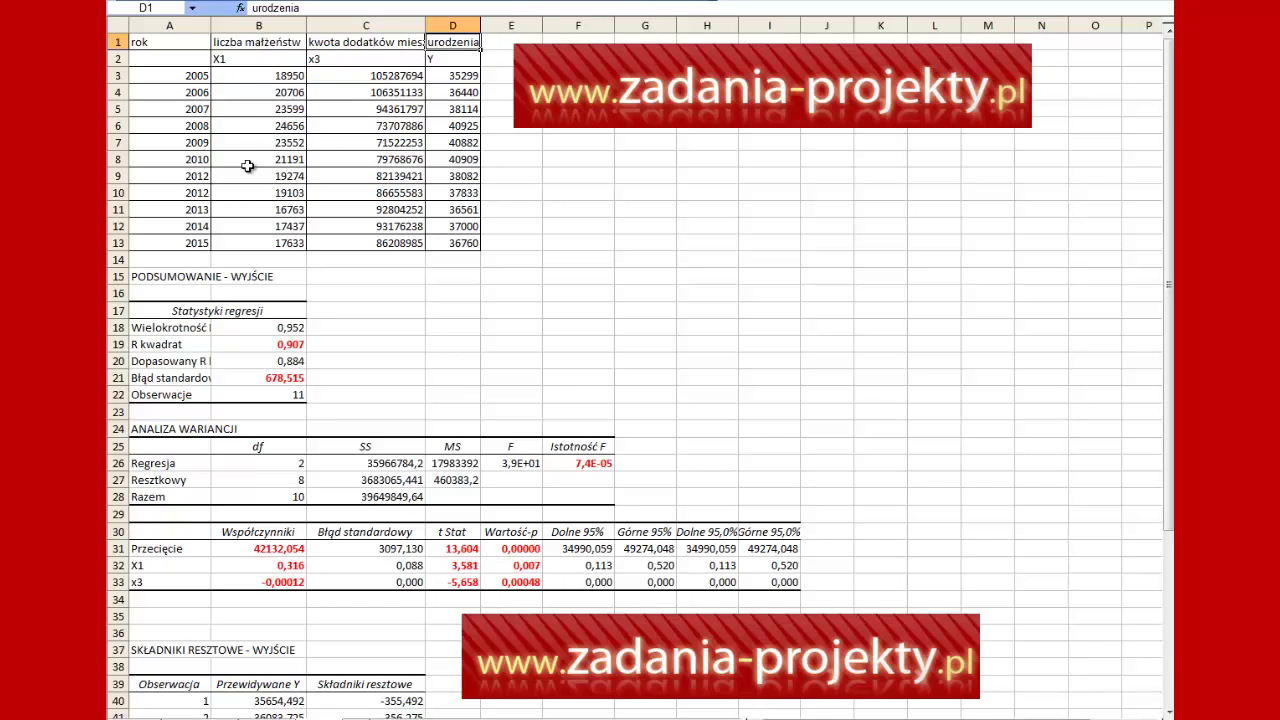
left_click(242, 568)
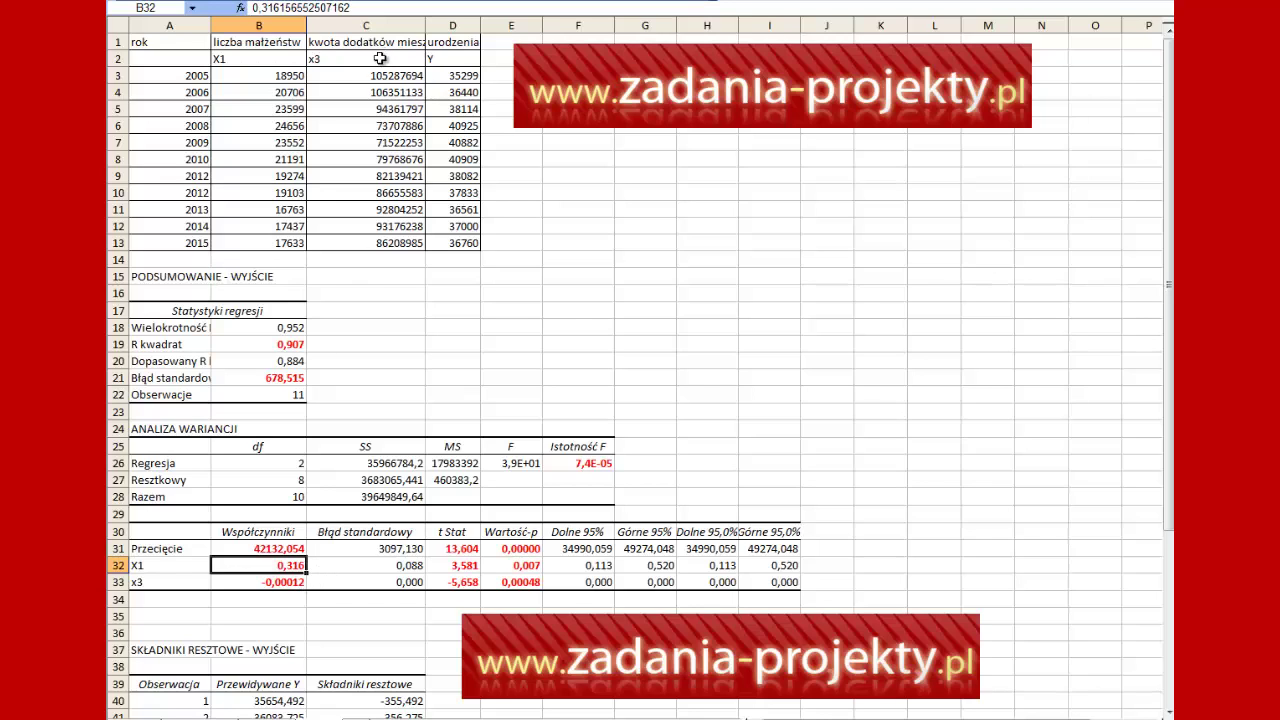
left_click_drag(376, 80, 351, 229)
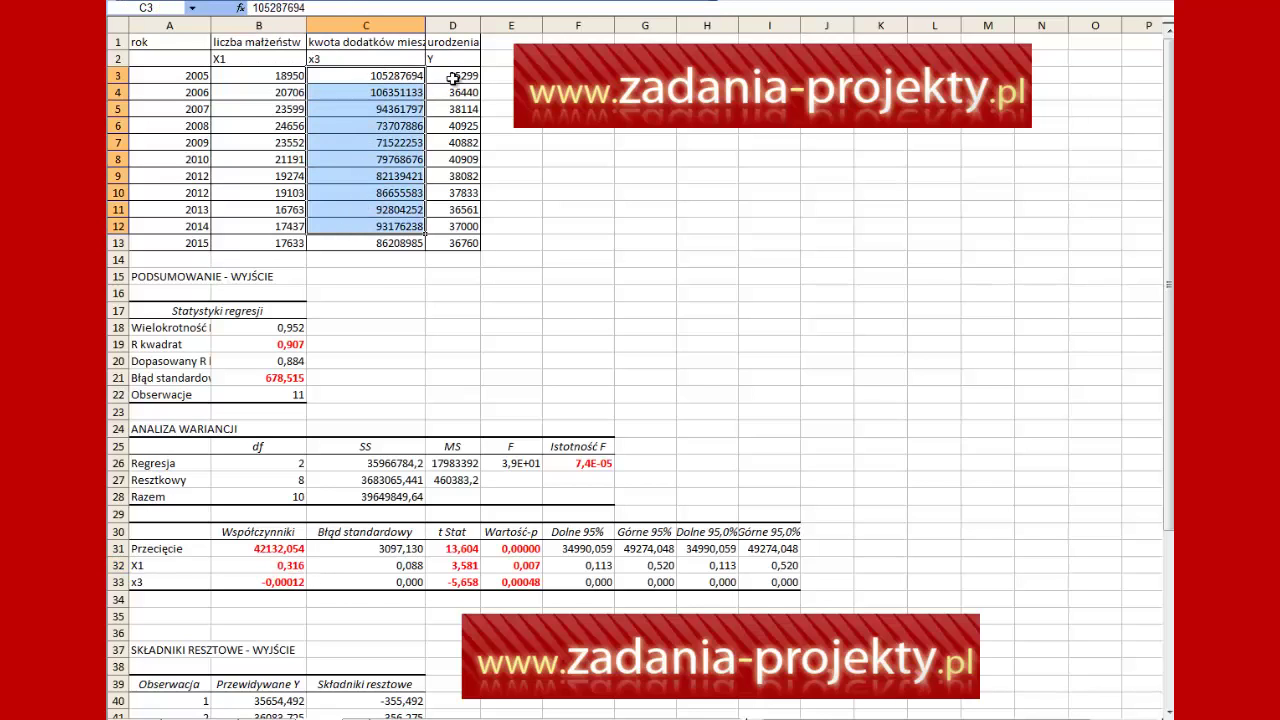
left_click_drag(453, 78, 422, 246)
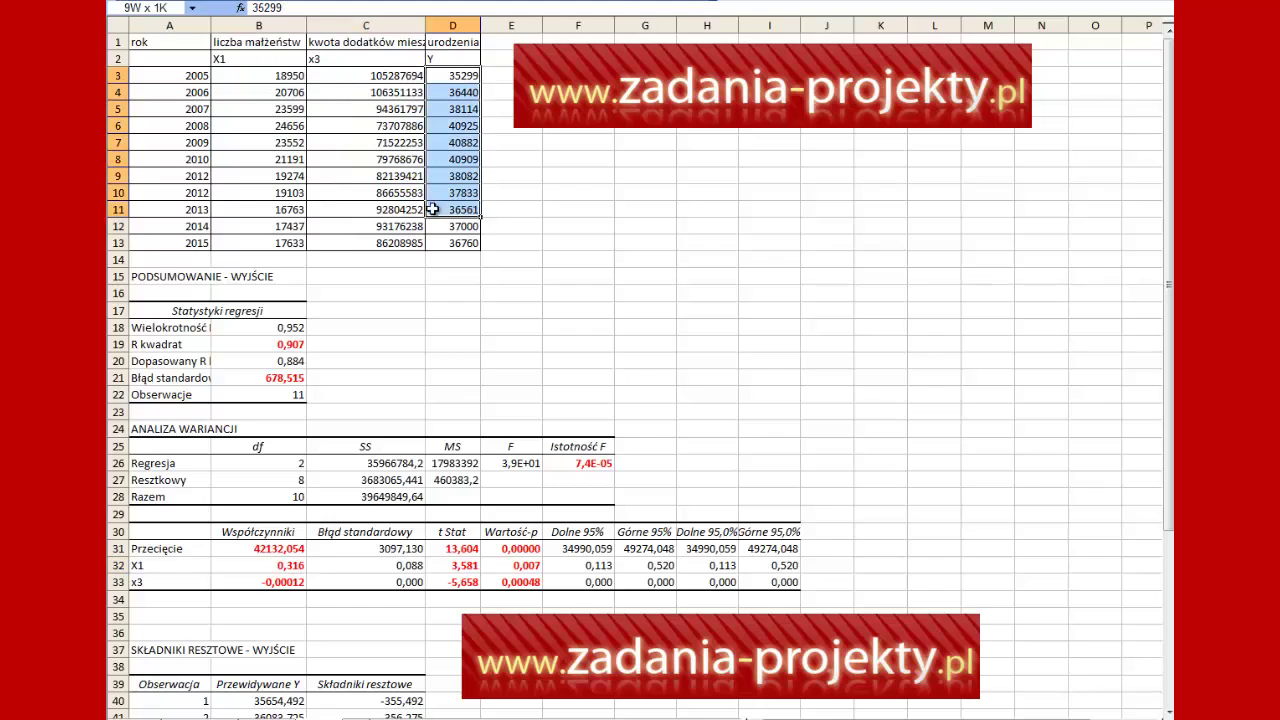
left_click(224, 580)
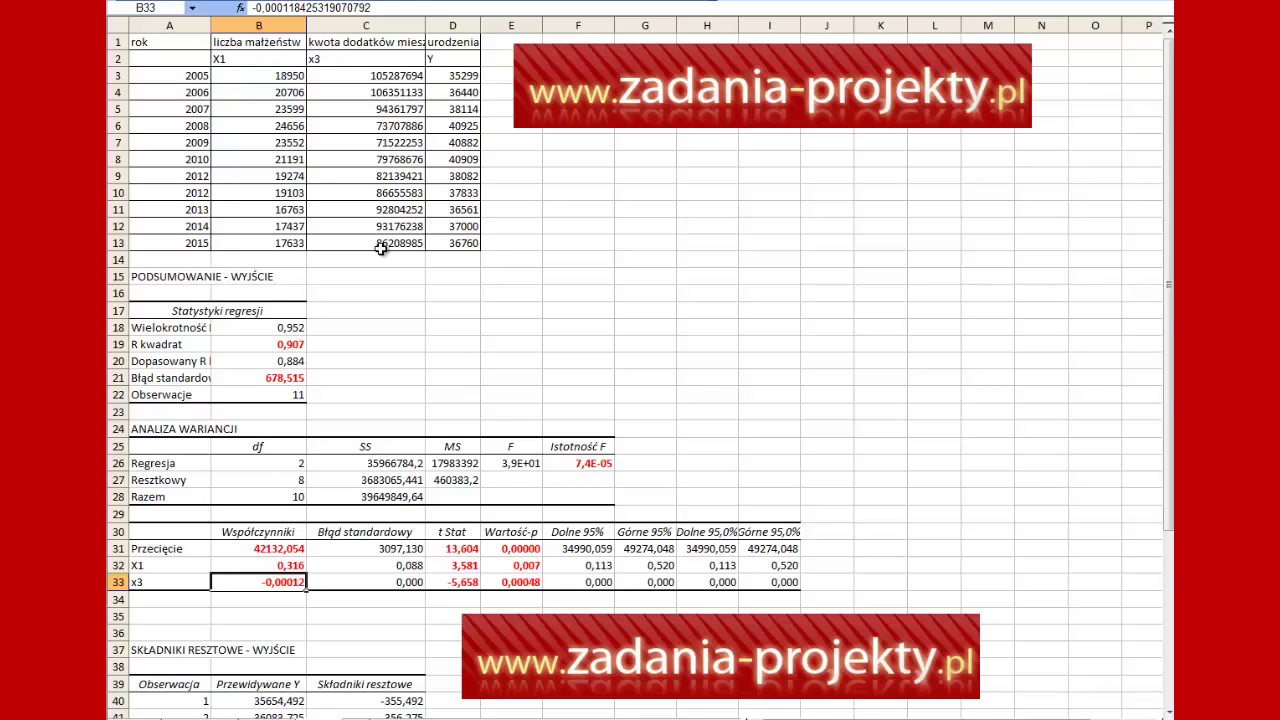
scroll(381, 248, "down", 4)
scroll(390, 390, "down", 1)
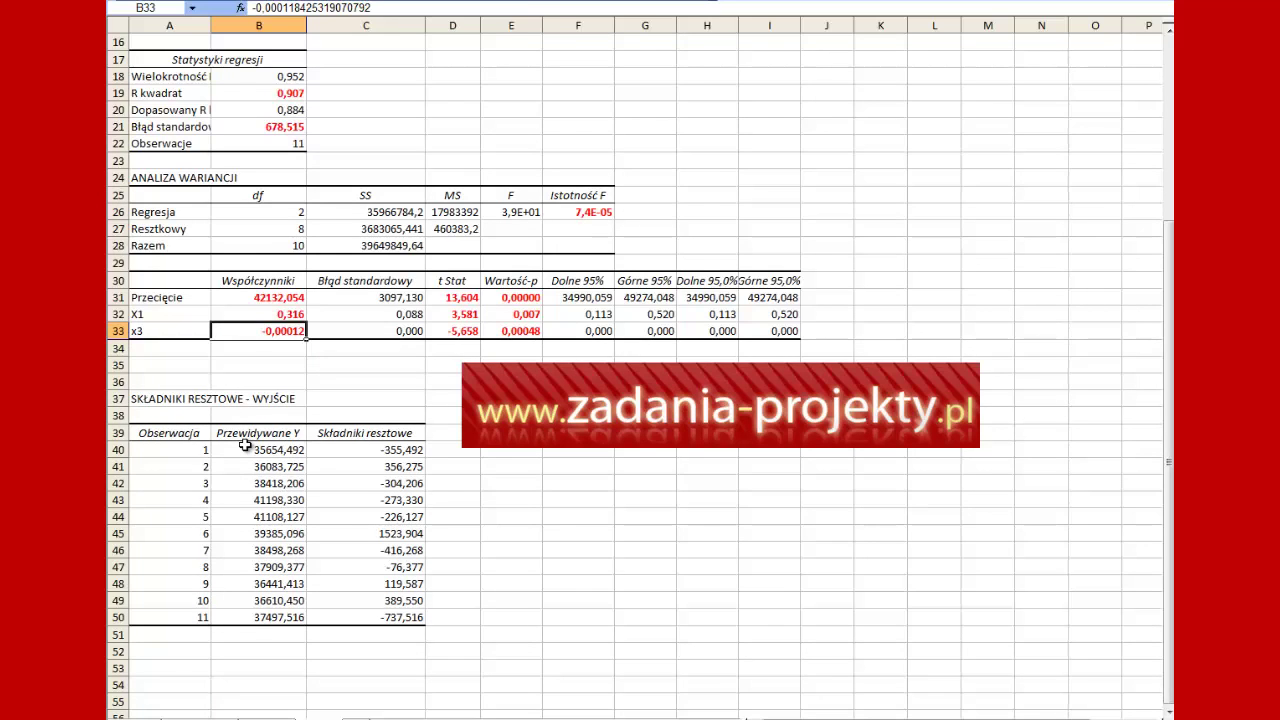
left_click_drag(245, 446, 235, 614)
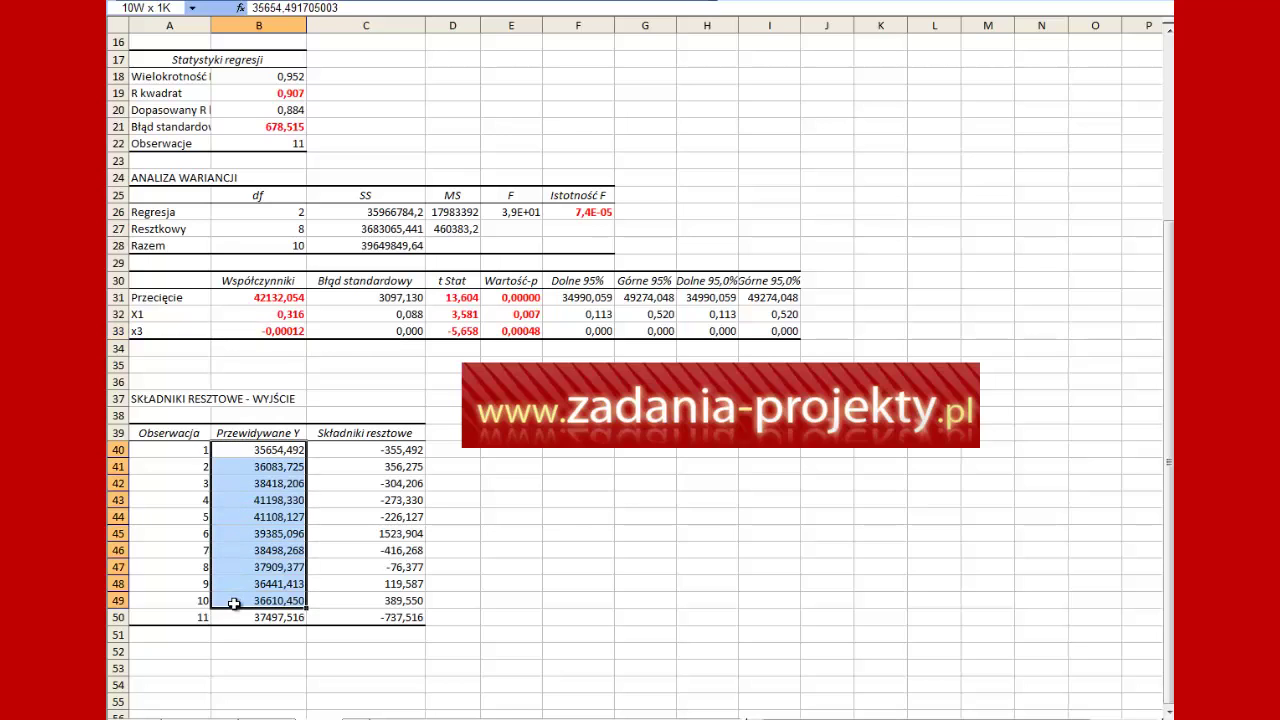
left_click(288, 433)
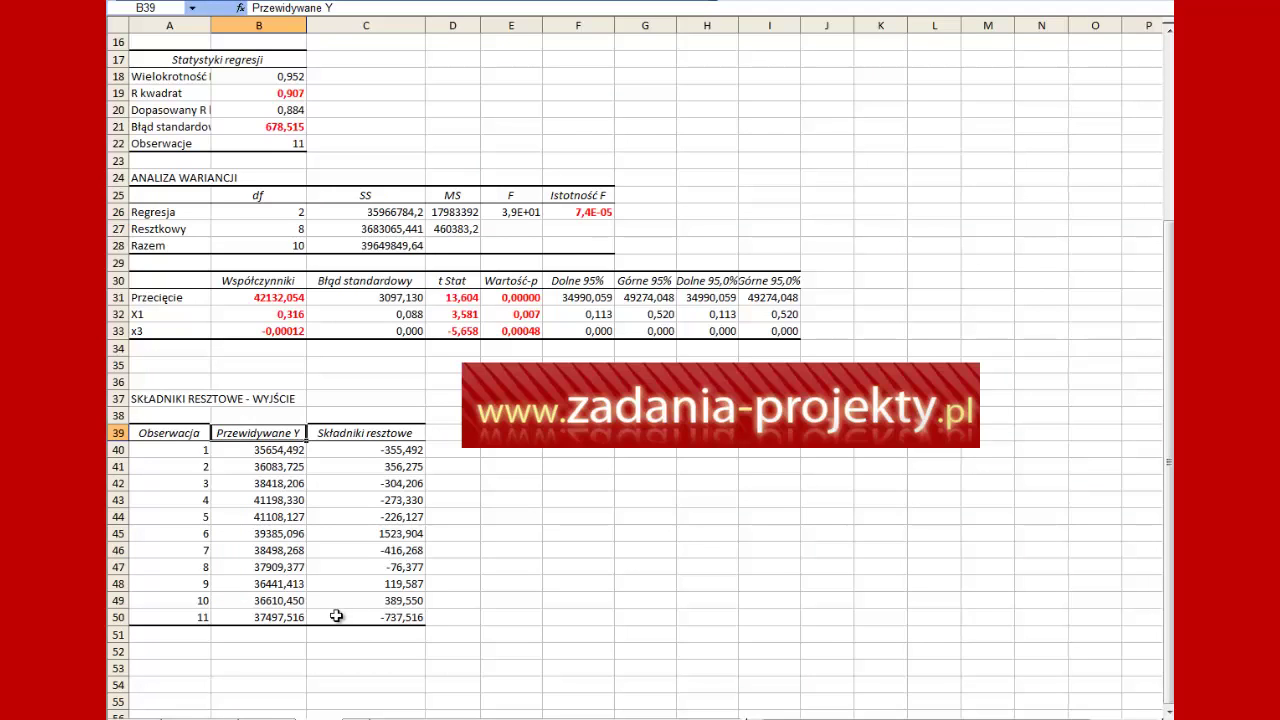
mouse_move(336, 616)
left_mouse_down()
mouse_move(360, 463)
mouse_move(372, 457)
left_mouse_up()
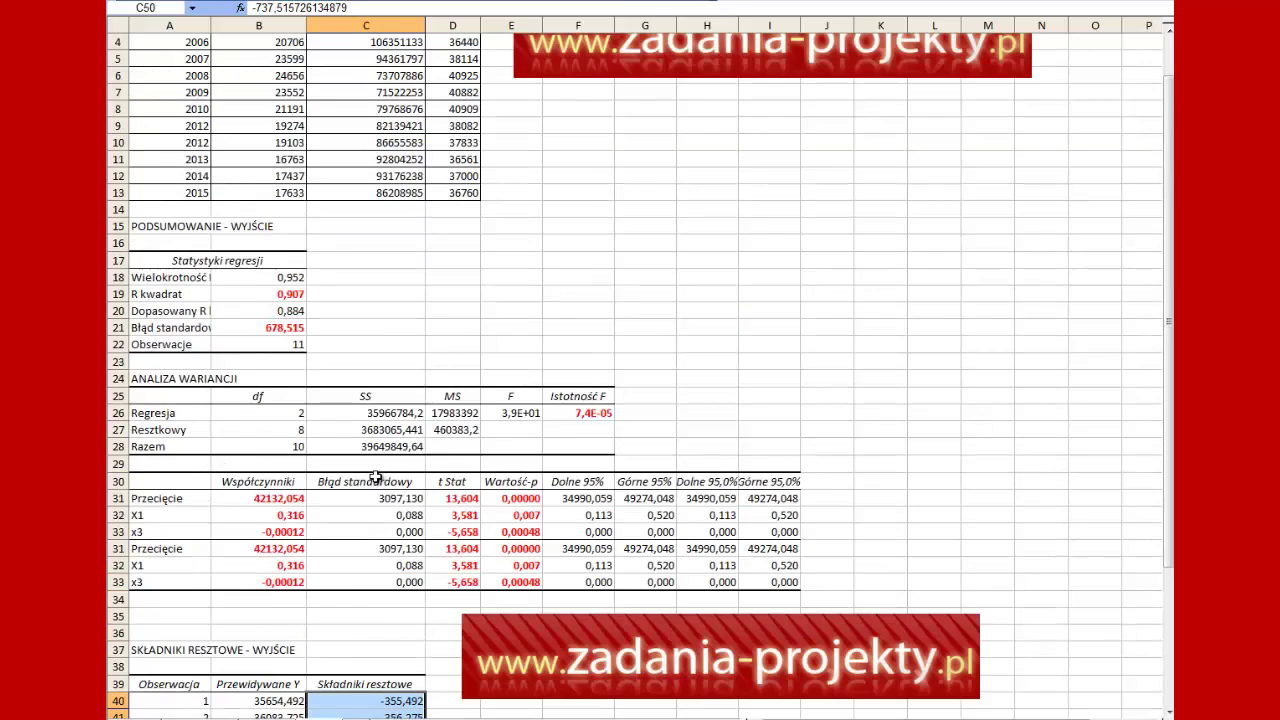
scroll(372, 480, "up", 5)
left_click(456, 41)
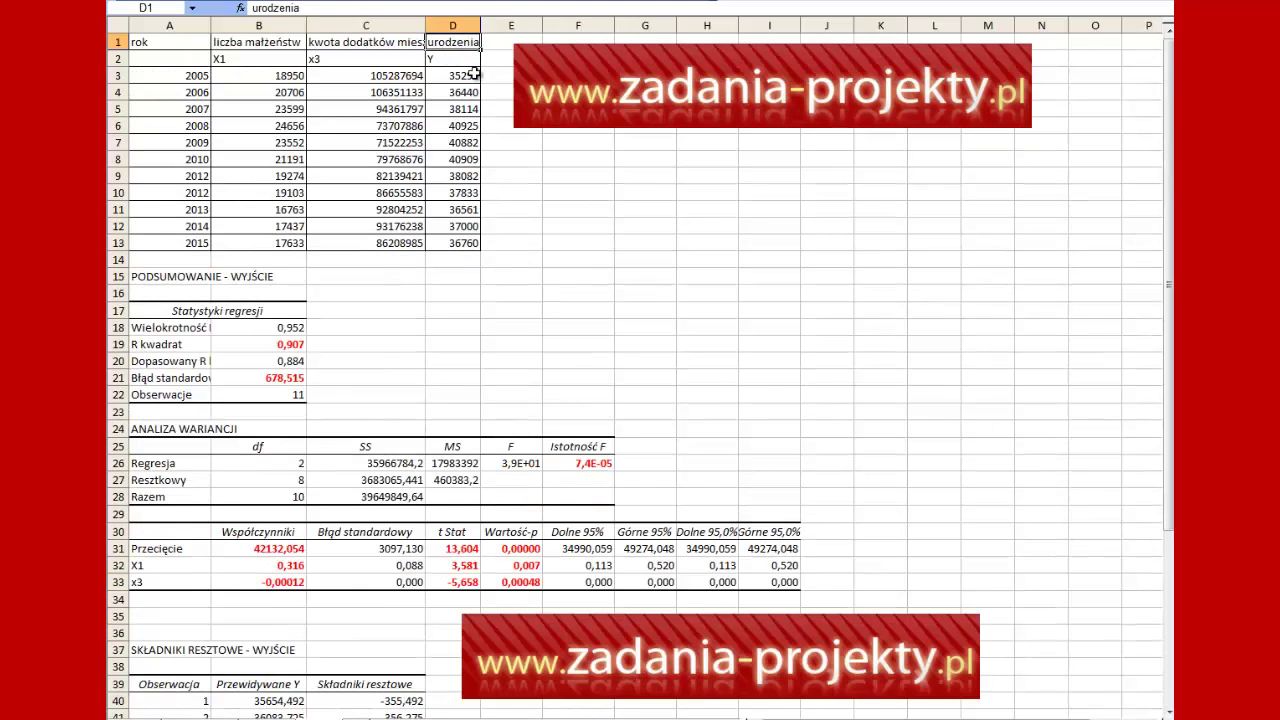
left_click_drag(470, 74, 455, 243)
scroll(226, 480, "down", 5)
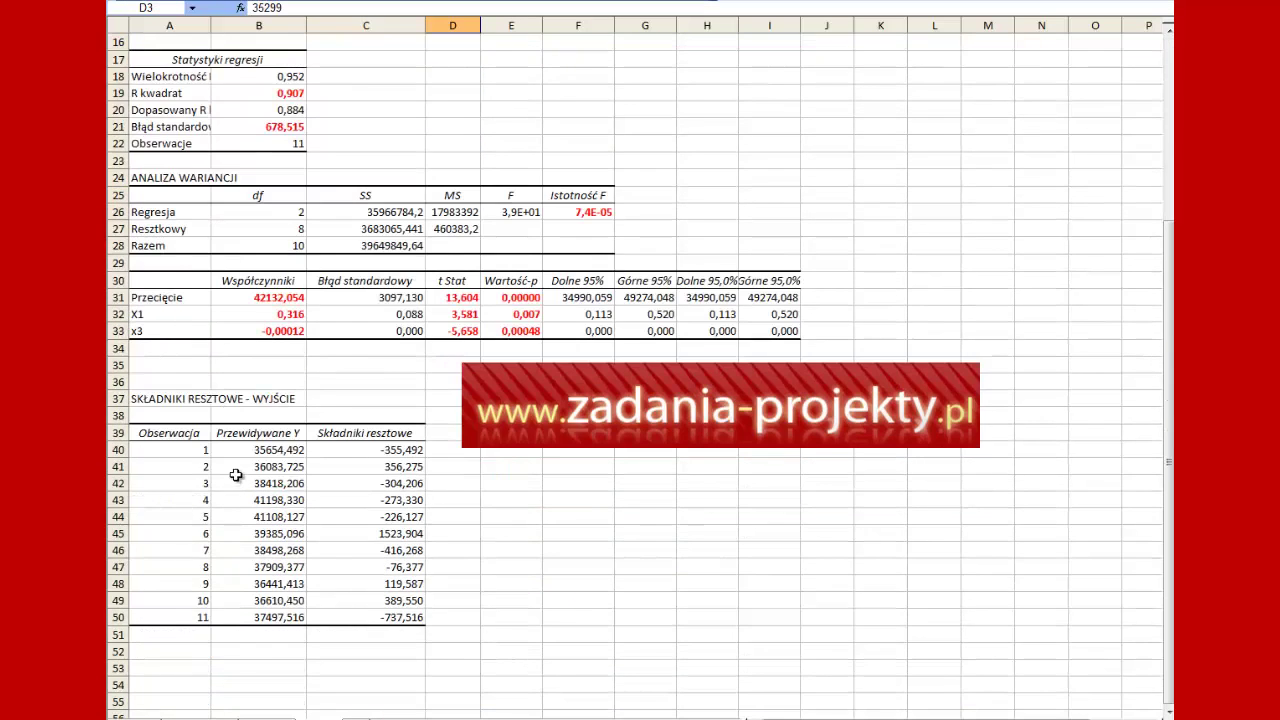
left_click_drag(258, 450, 249, 617)
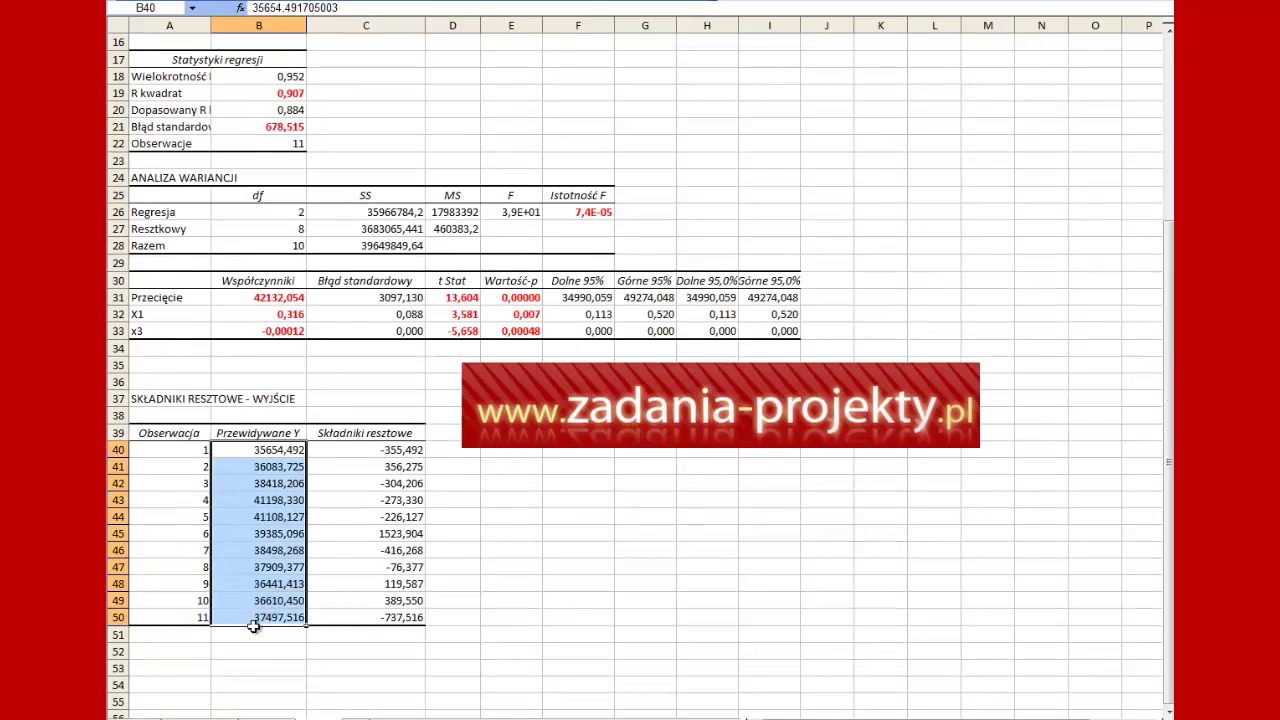
left_click_drag(406, 449, 381, 604)
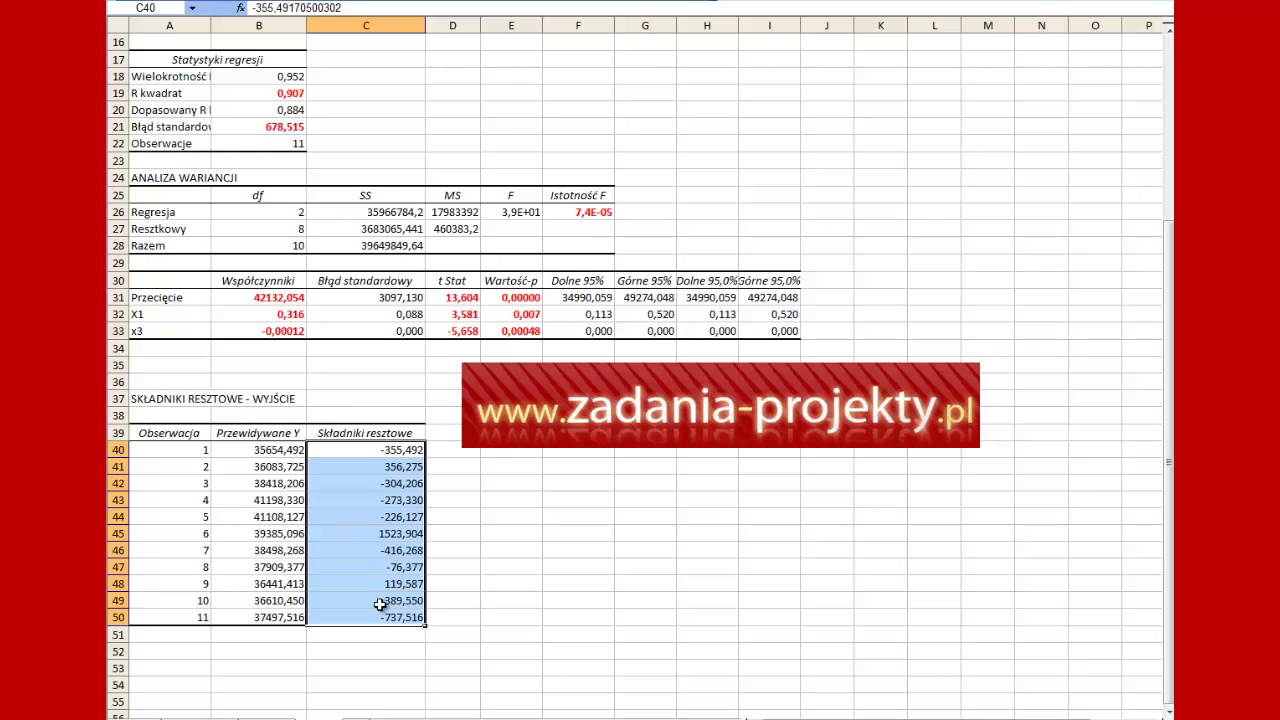
scroll(380, 604, "up", 3)
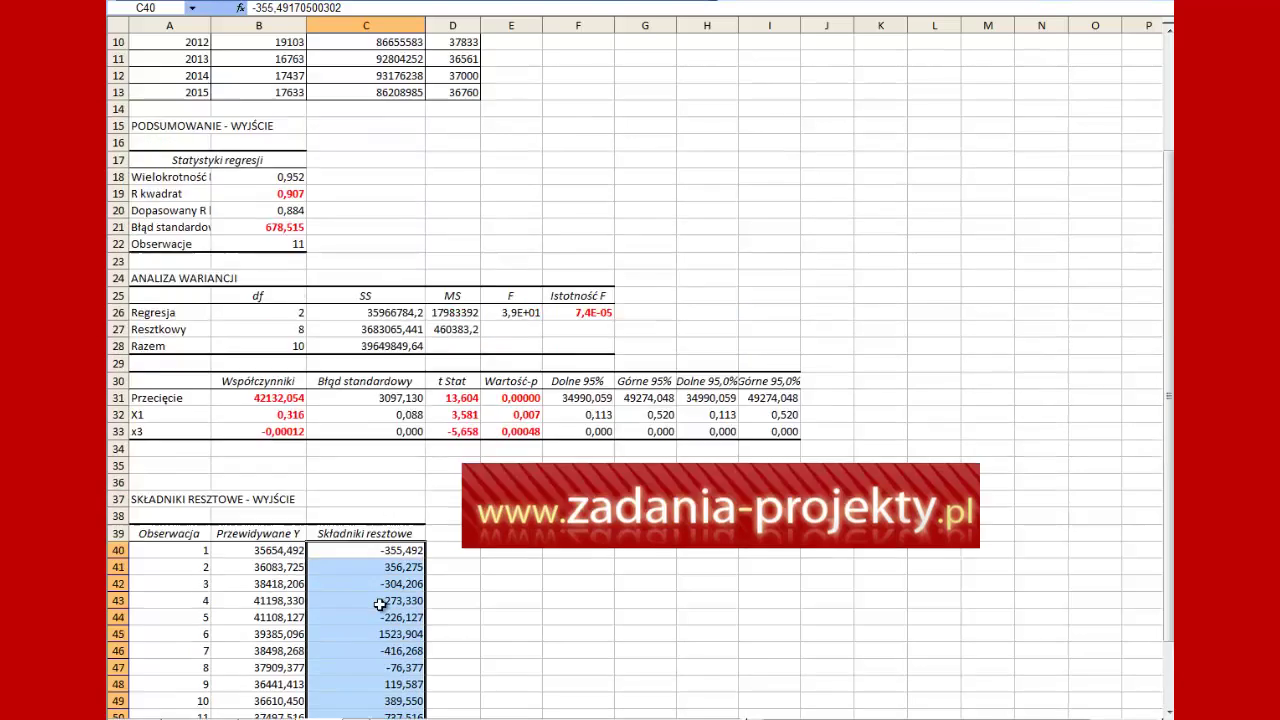
scroll(380, 604, "up", 2)
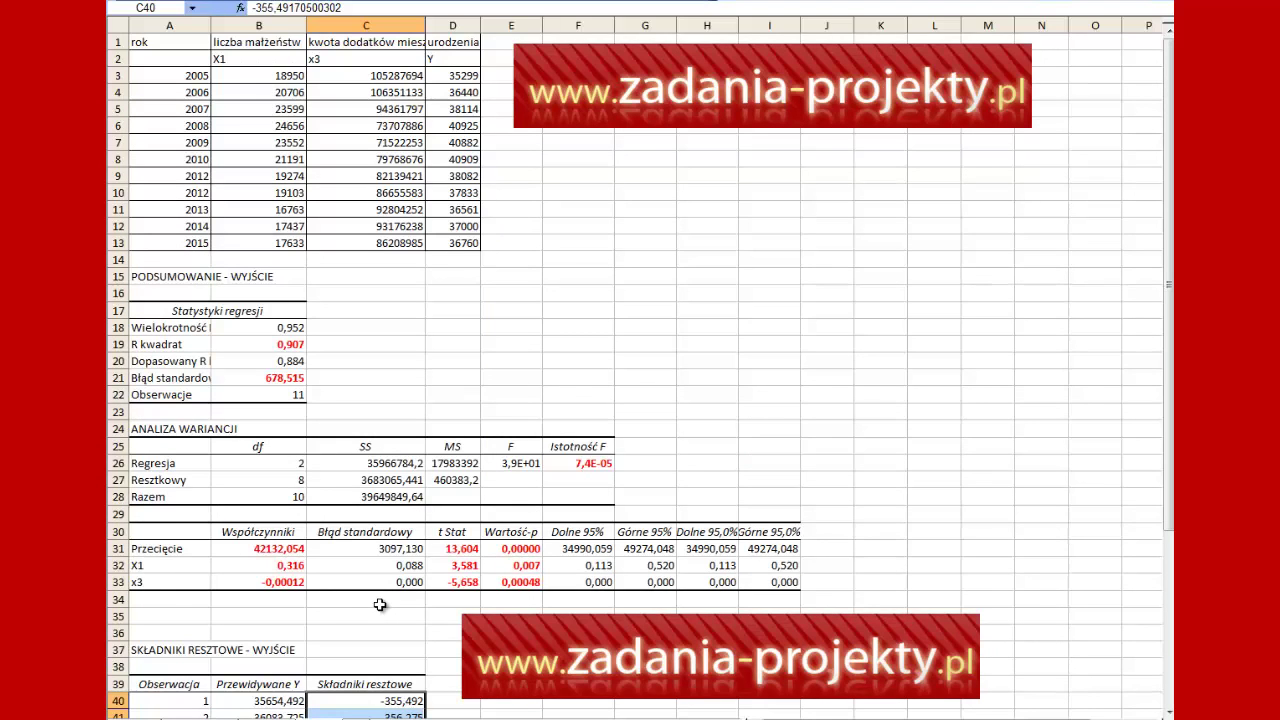
left_click(380, 604)
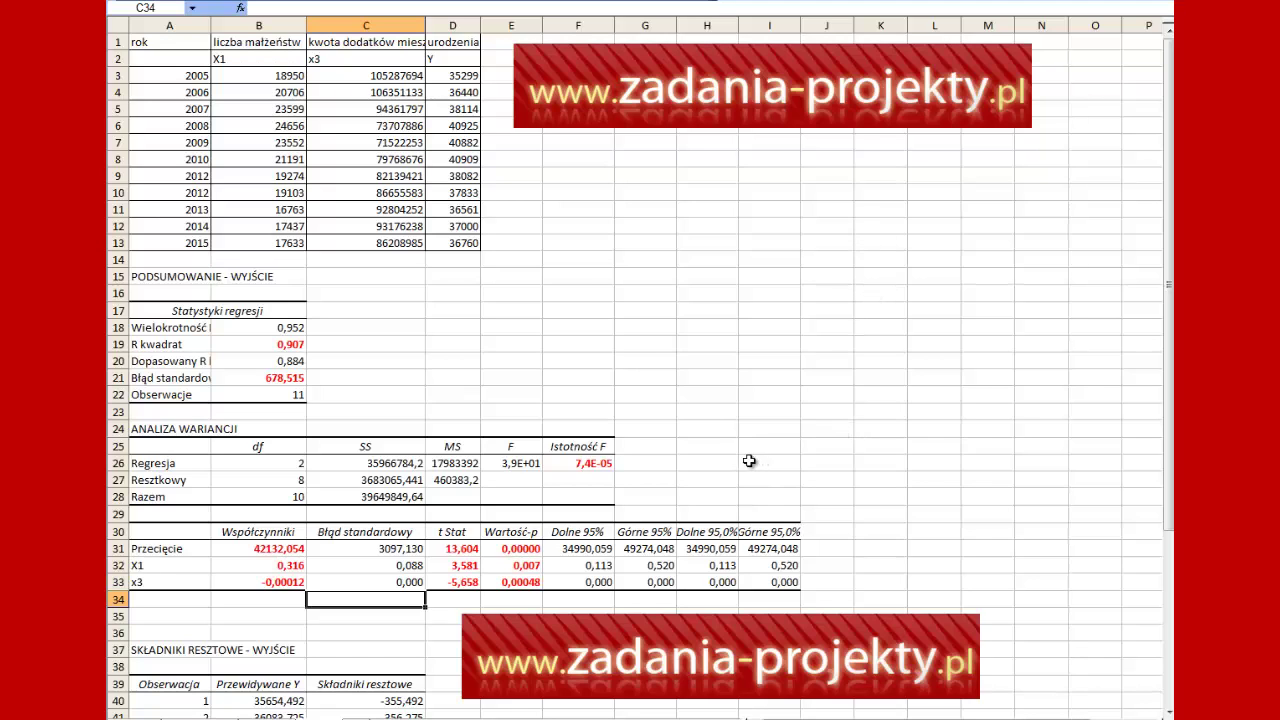
Type the contact e-mail address into cell F16 and format it bold
left_click(589, 293)
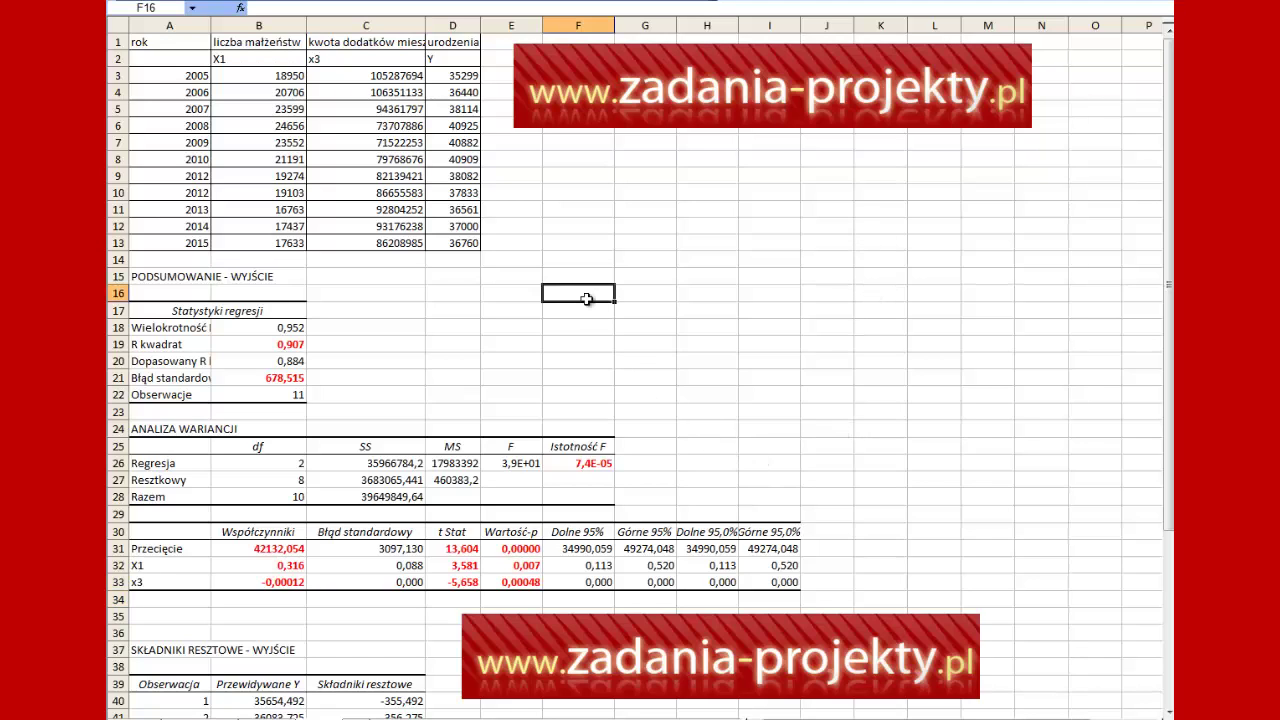
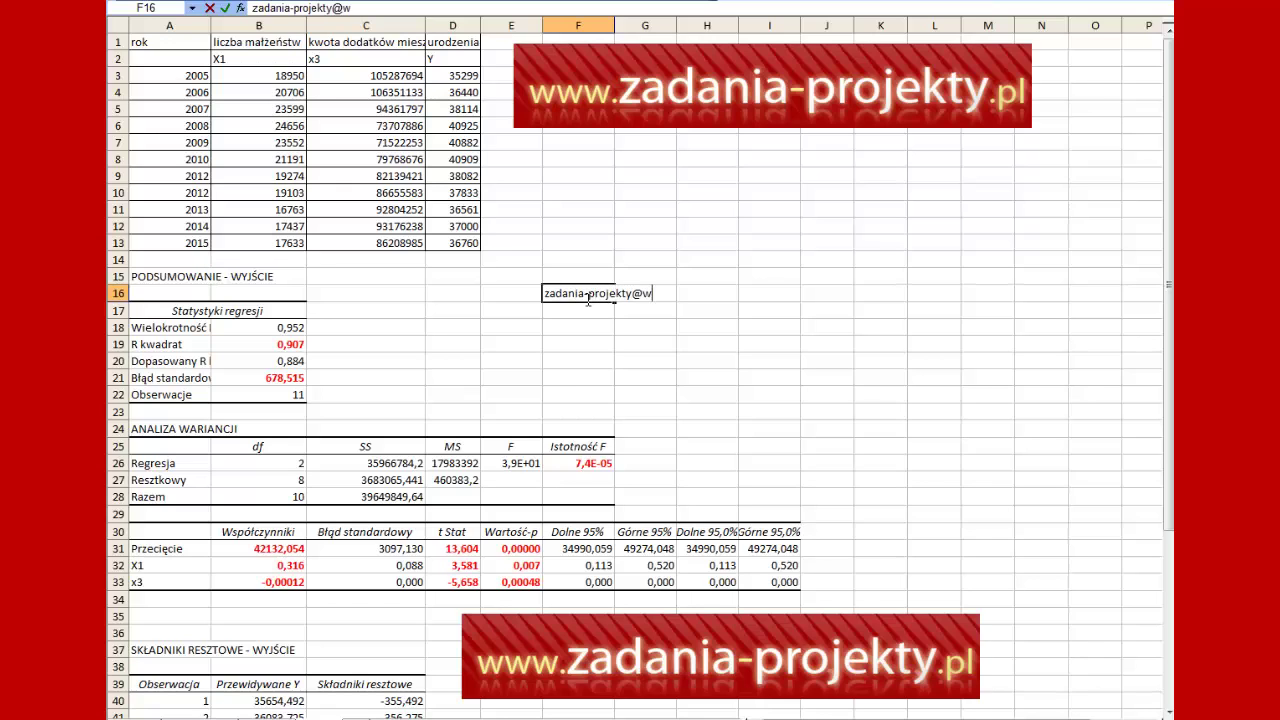
key("Return")
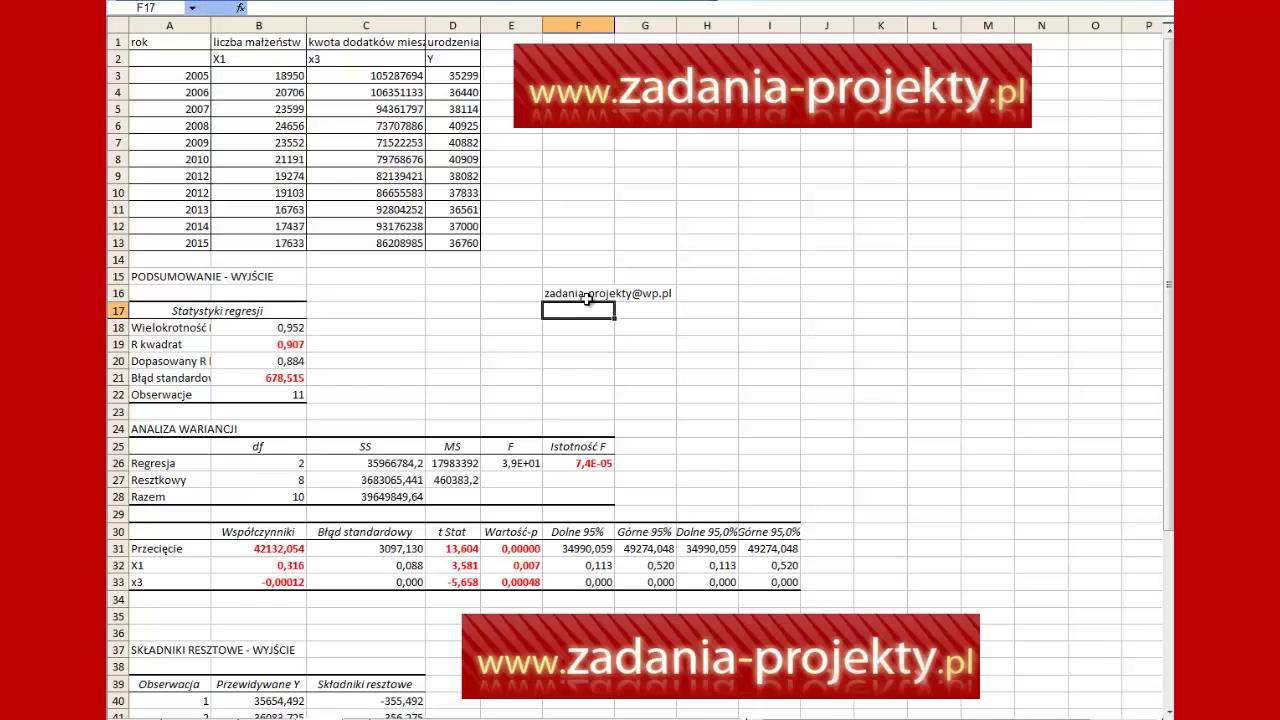
left_click(588, 295)
key("ctrl+b")
left_click(660, 208)
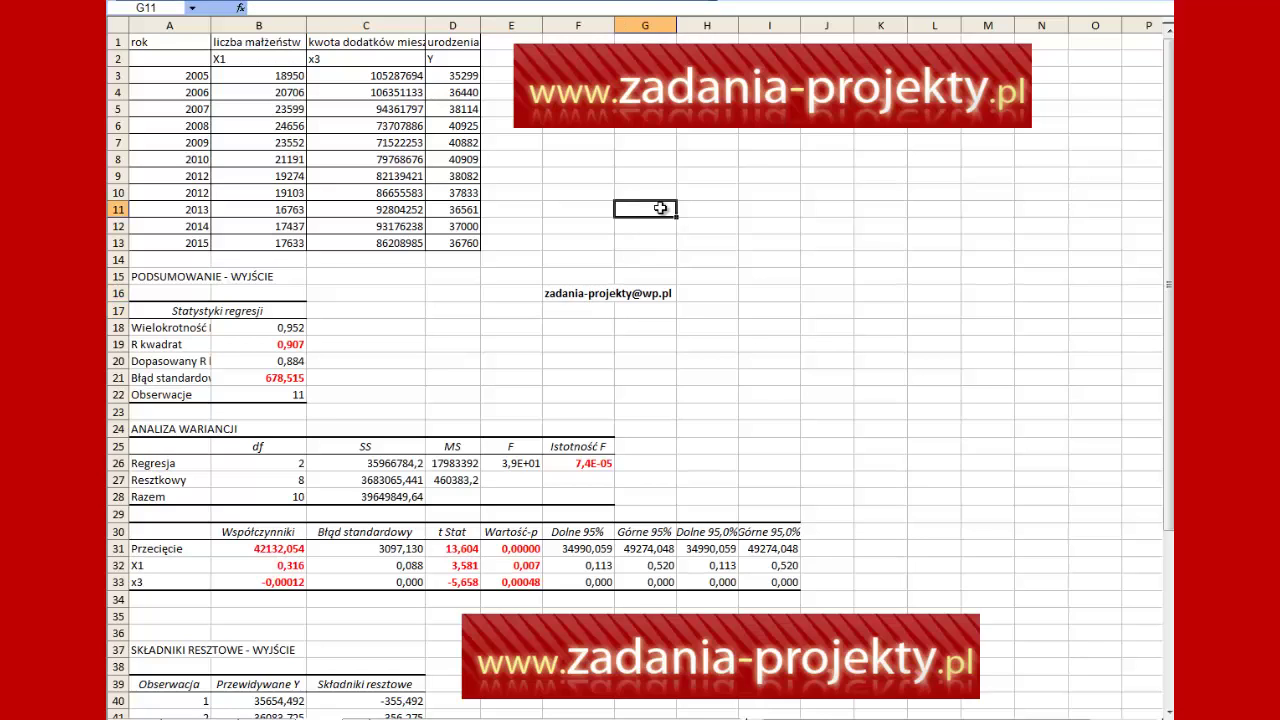